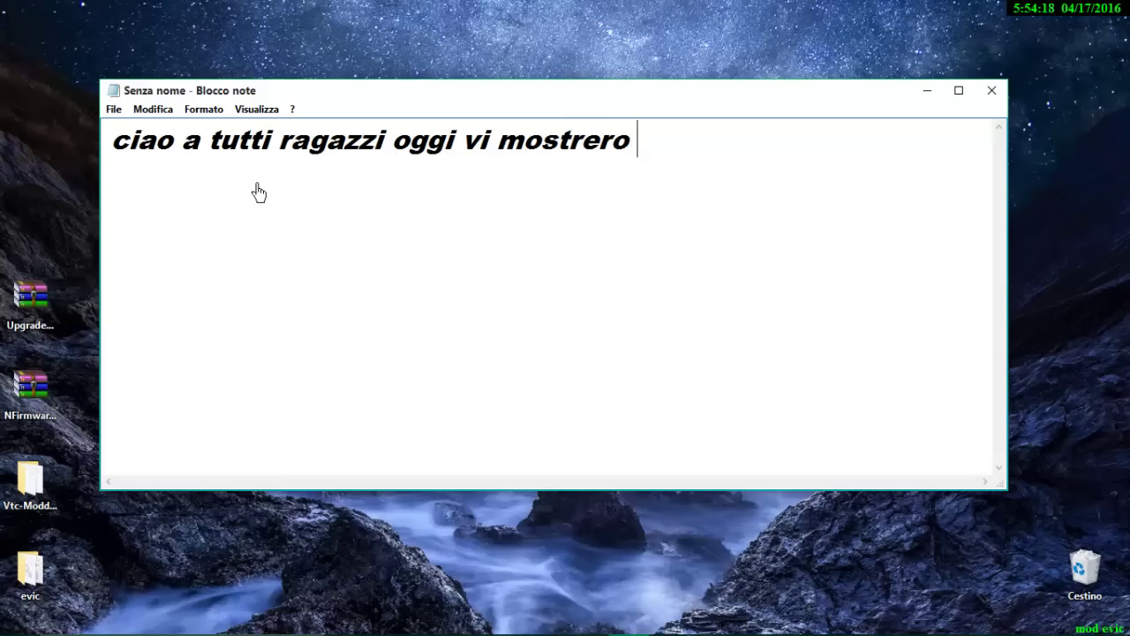
Step: Complete the note's opening sentence with "come modificare e aggiungere la percentuale della batteria nella vostra cuboid e evic vtc mini"
text(m)
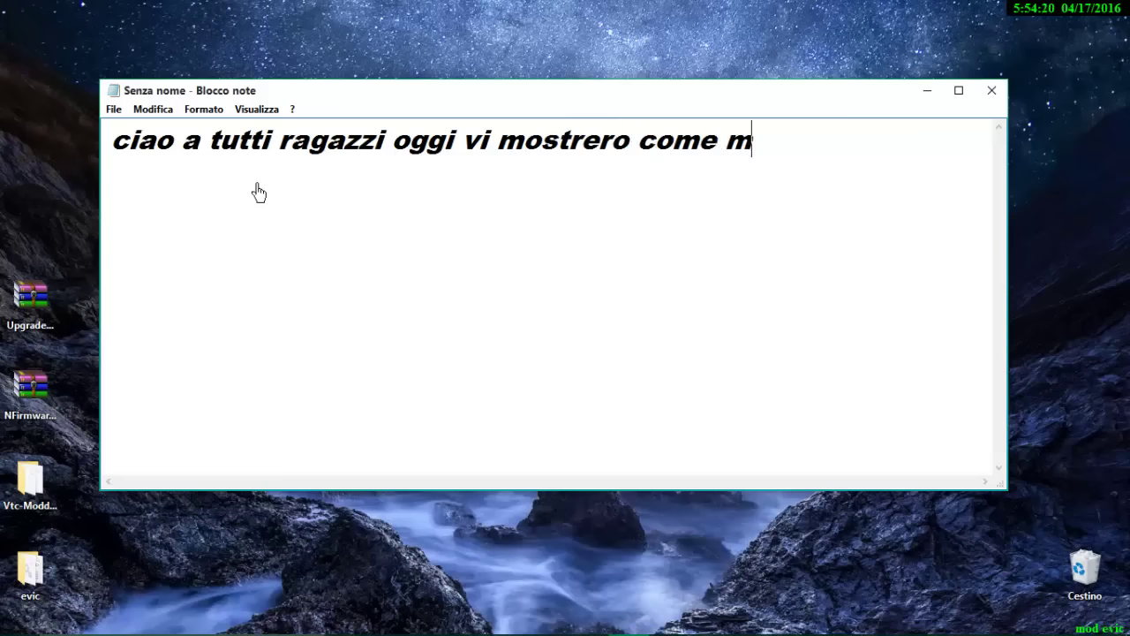
text(odifica)
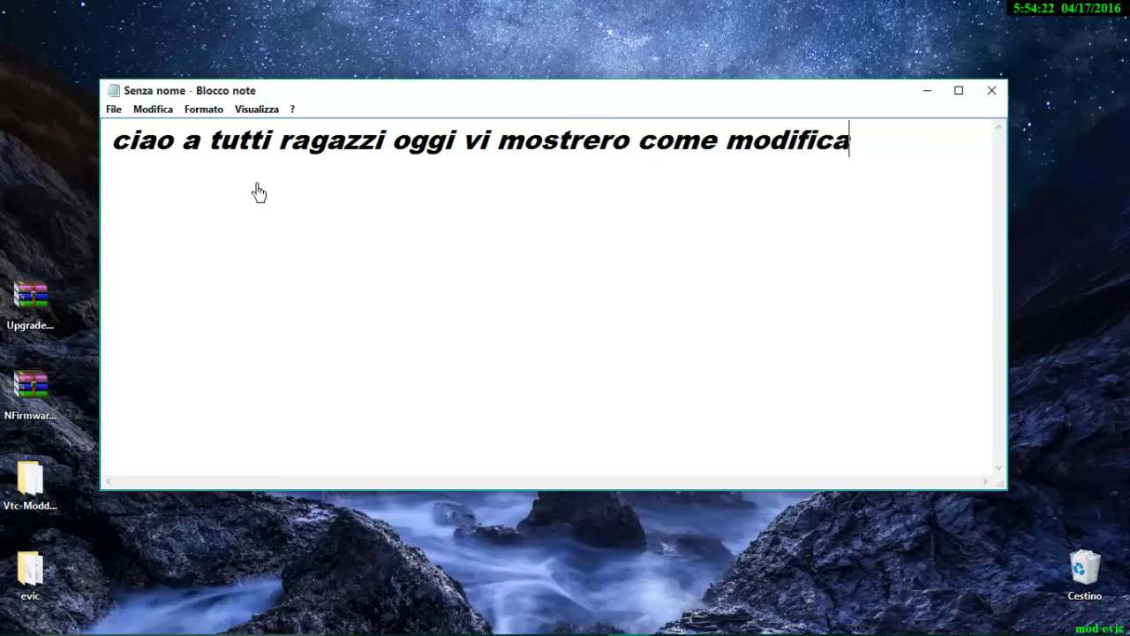
text(re e)
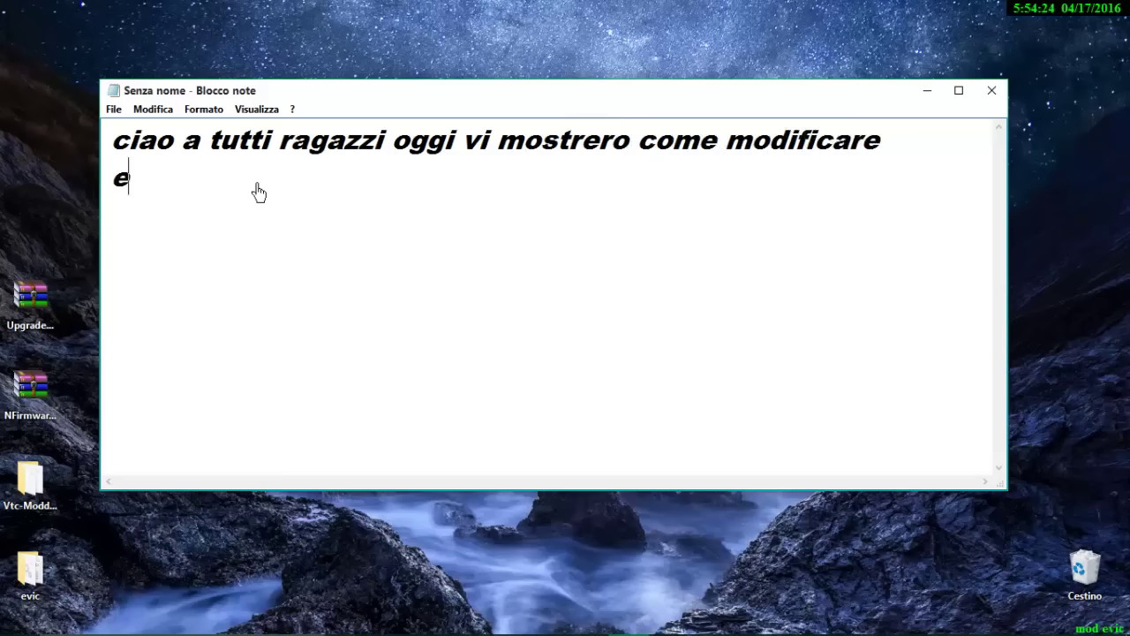
text( aggi)
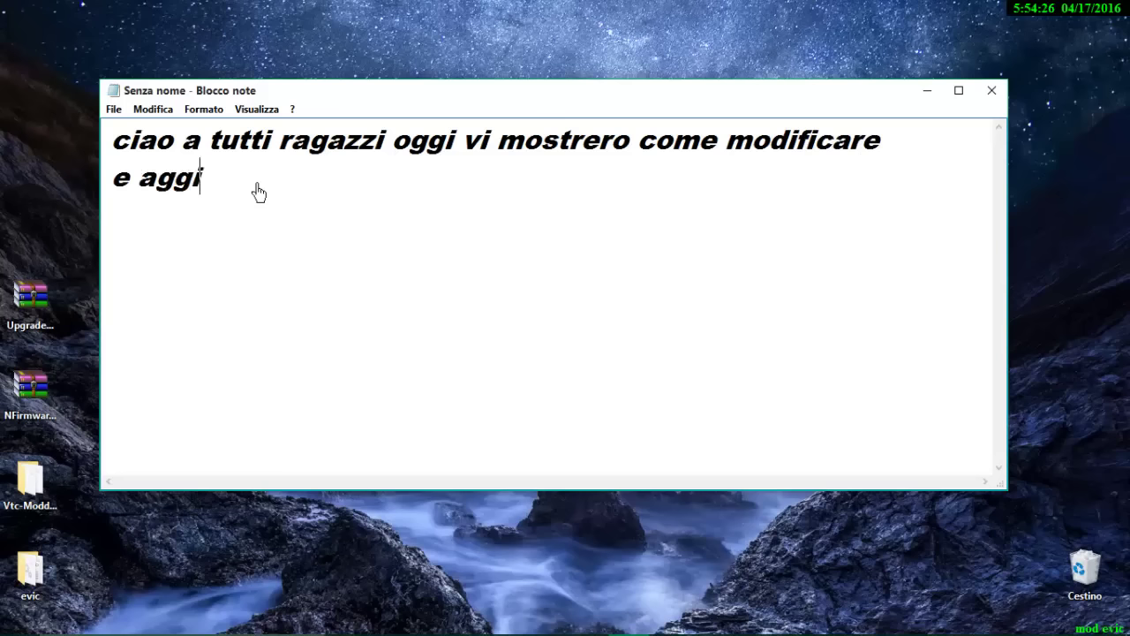
text(ungere )
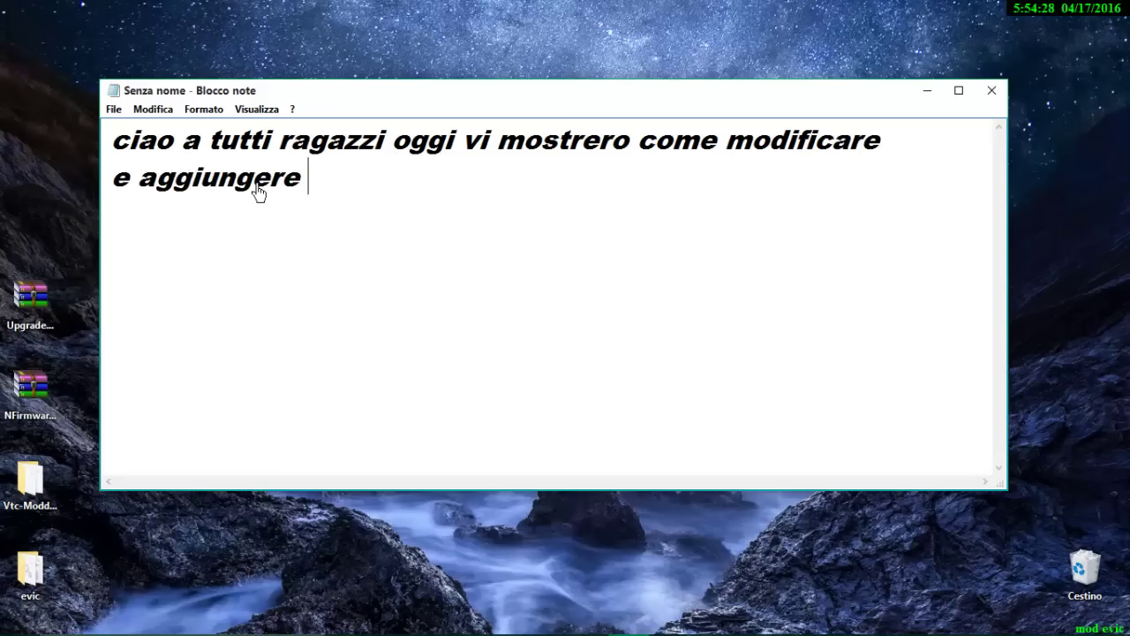
text(la perc)
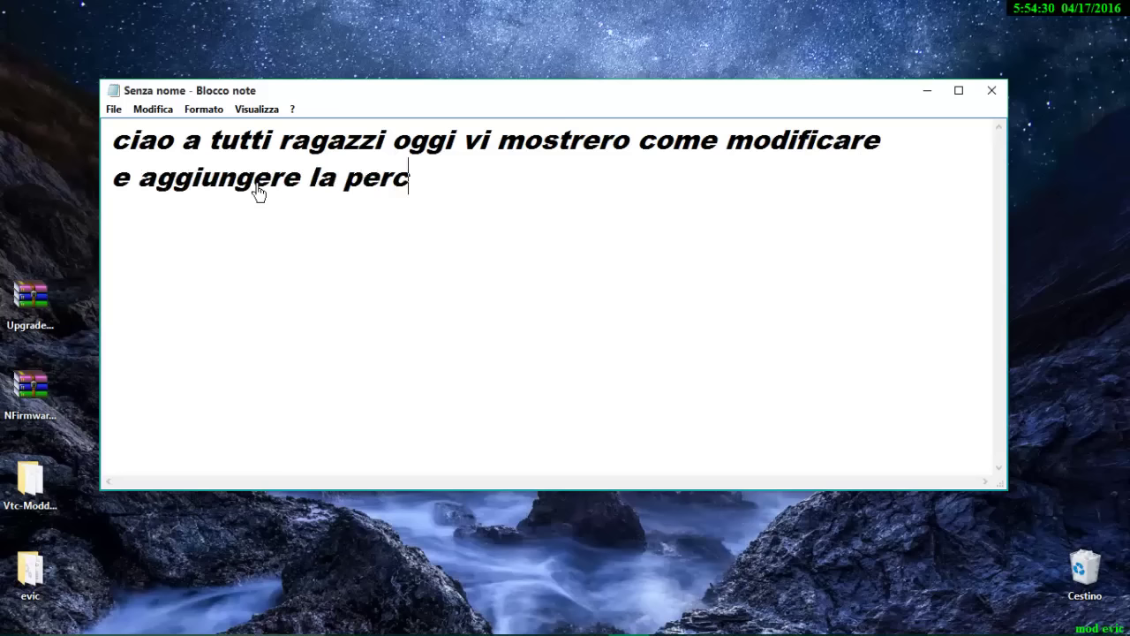
text(entuale d)
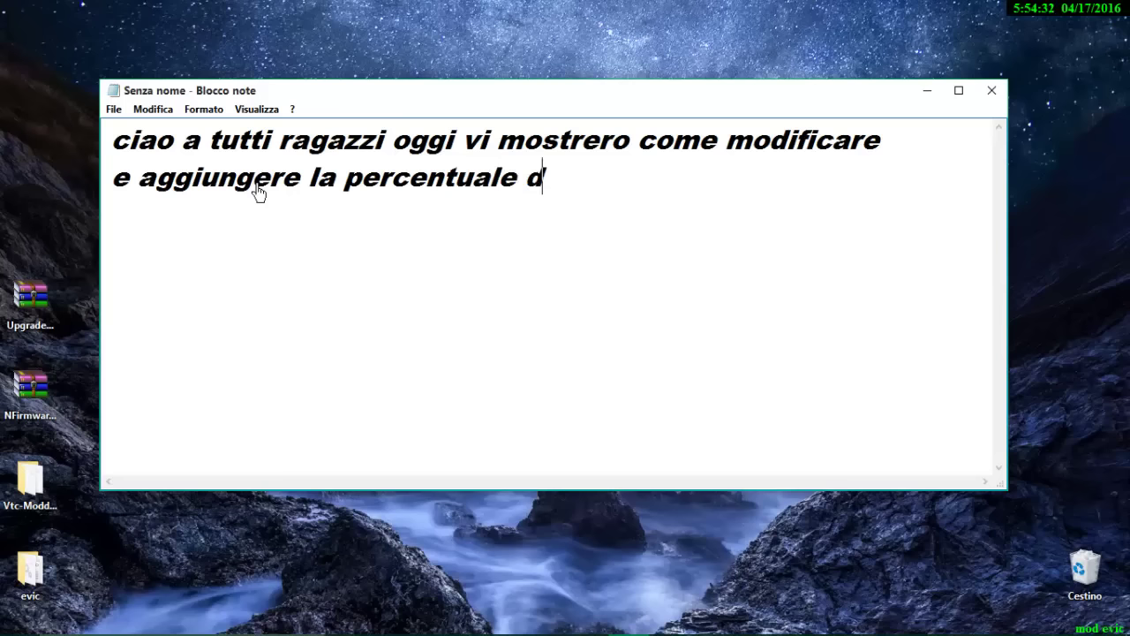
text(ella batteria )
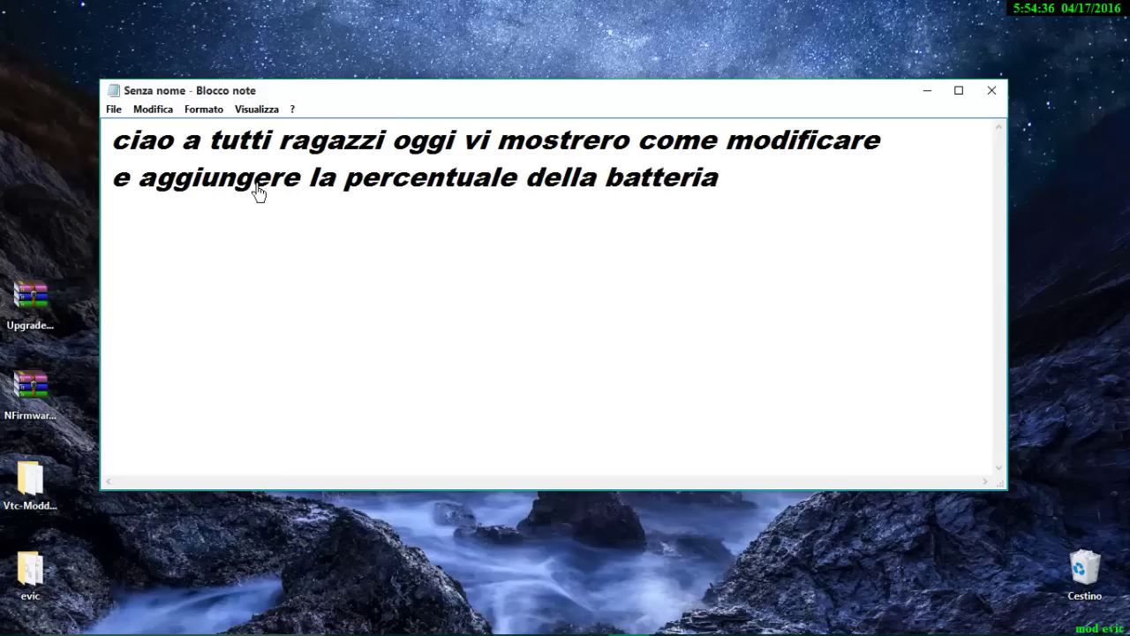
text(nella )
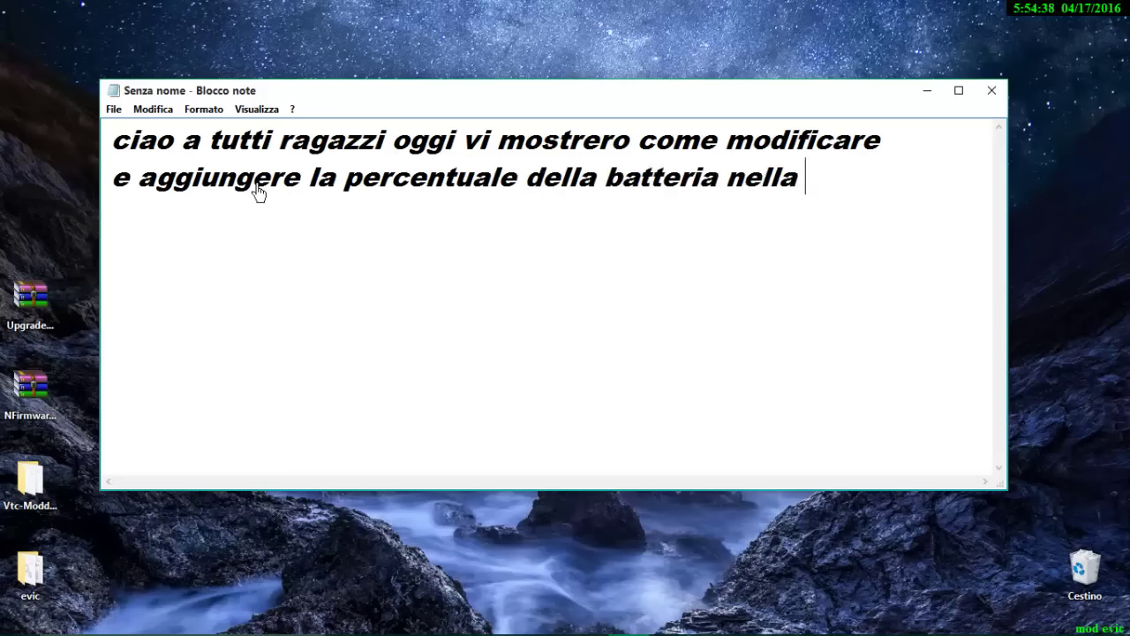
text(vostra)
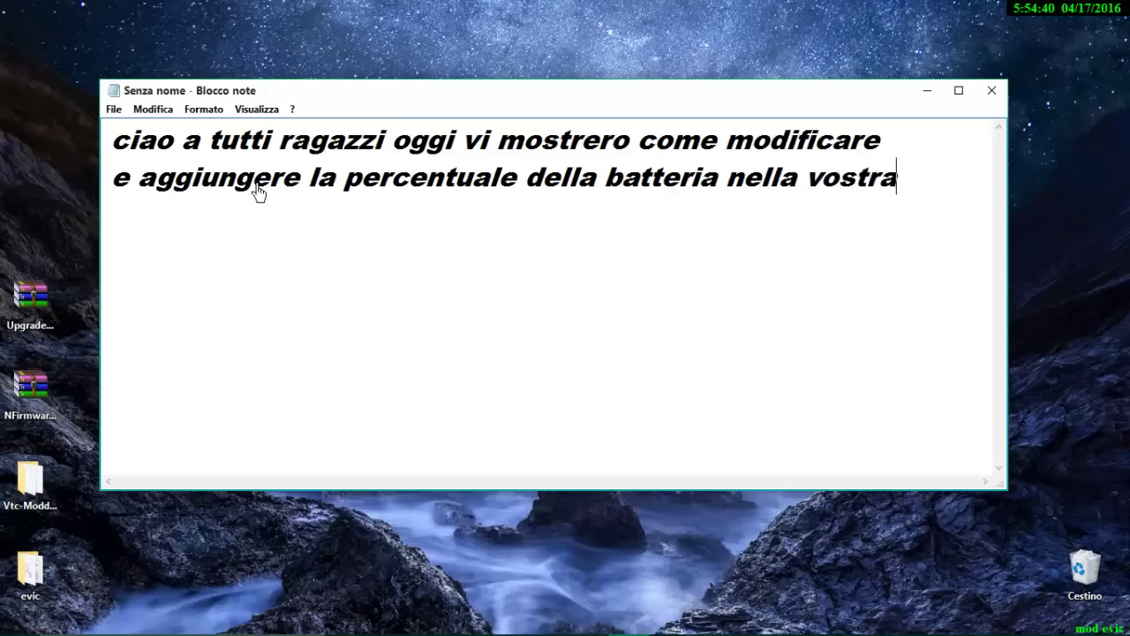
key(Return)
text(cuboid )
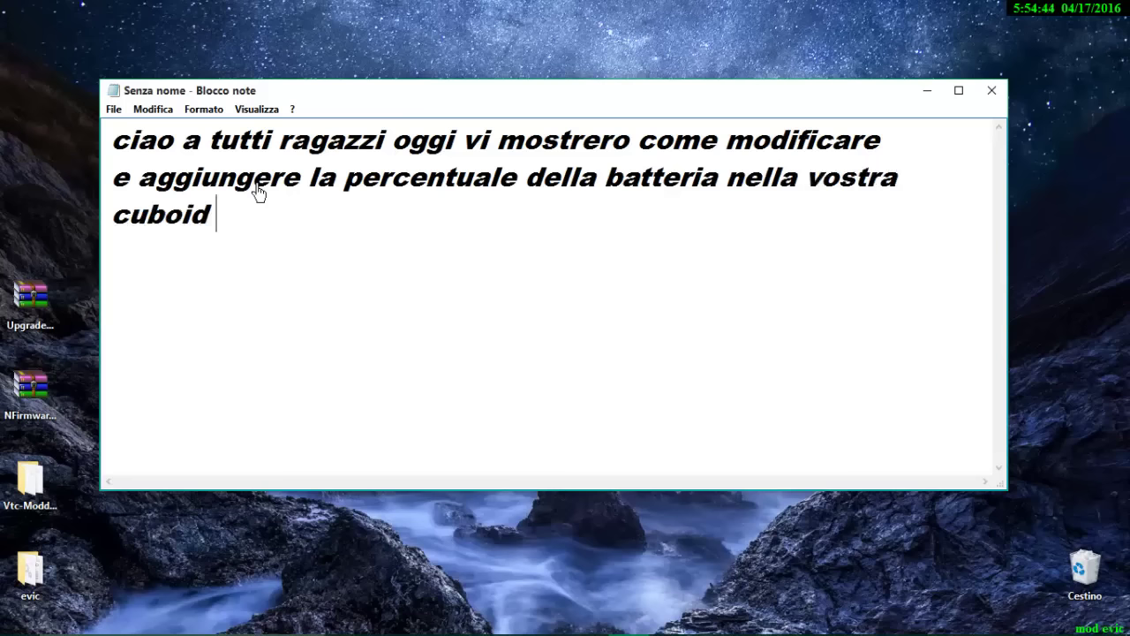
text(e evic vtc )
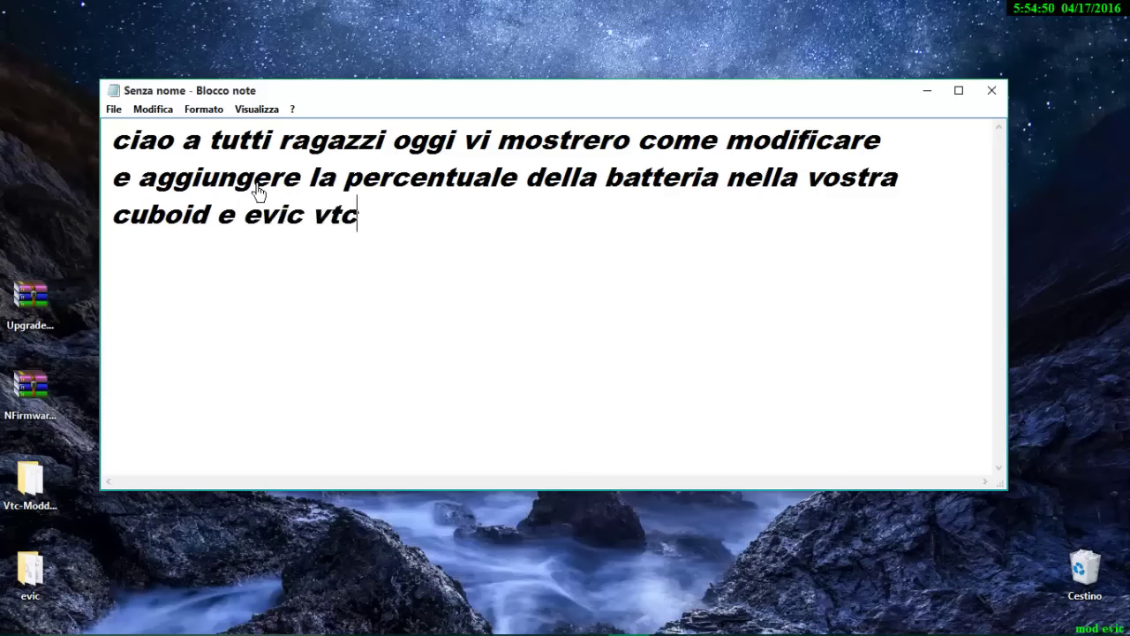
text(mini)
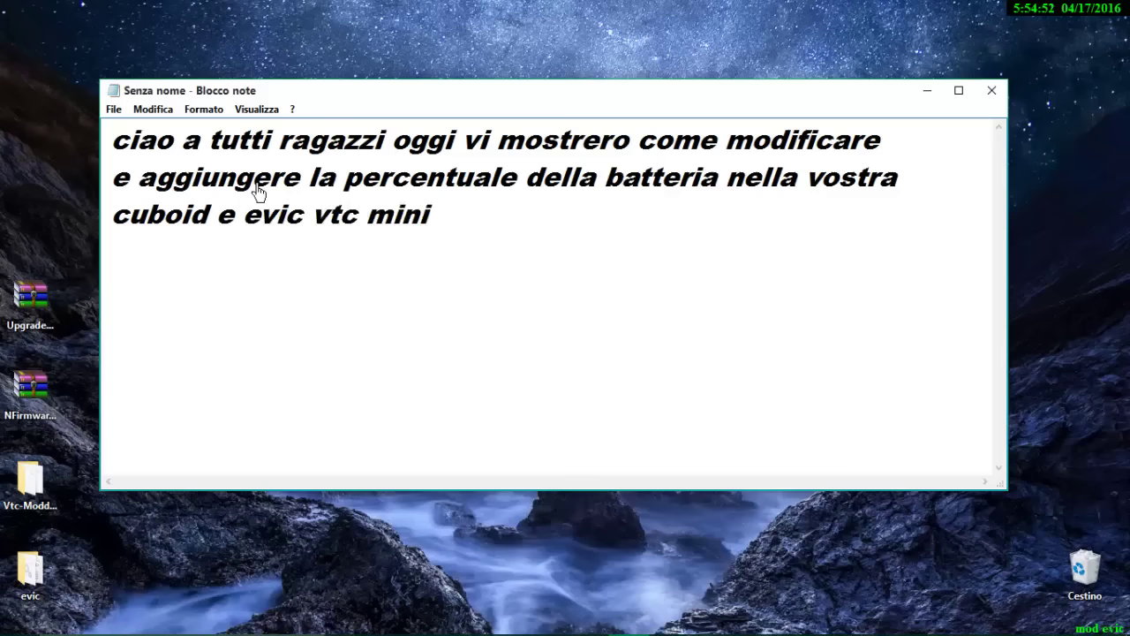
Step: Replace the whole note with "per prima cosa dovrete scaricare il file rar che troverete in descrizione"
double_click(422, 214)
key(ctrl+a)
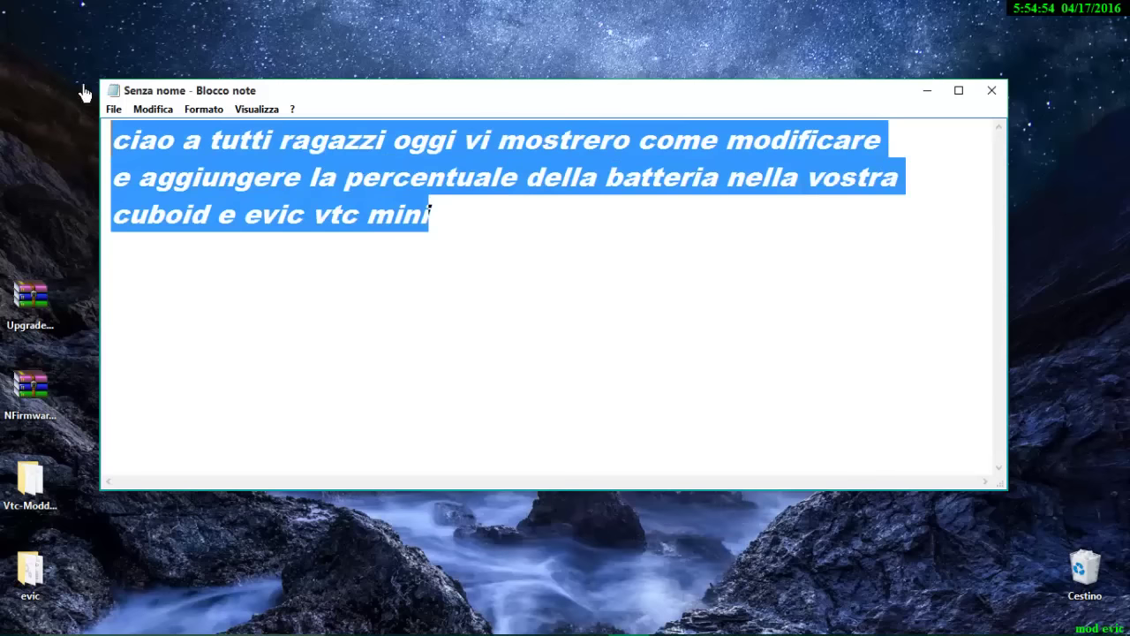
key(BackSpace)
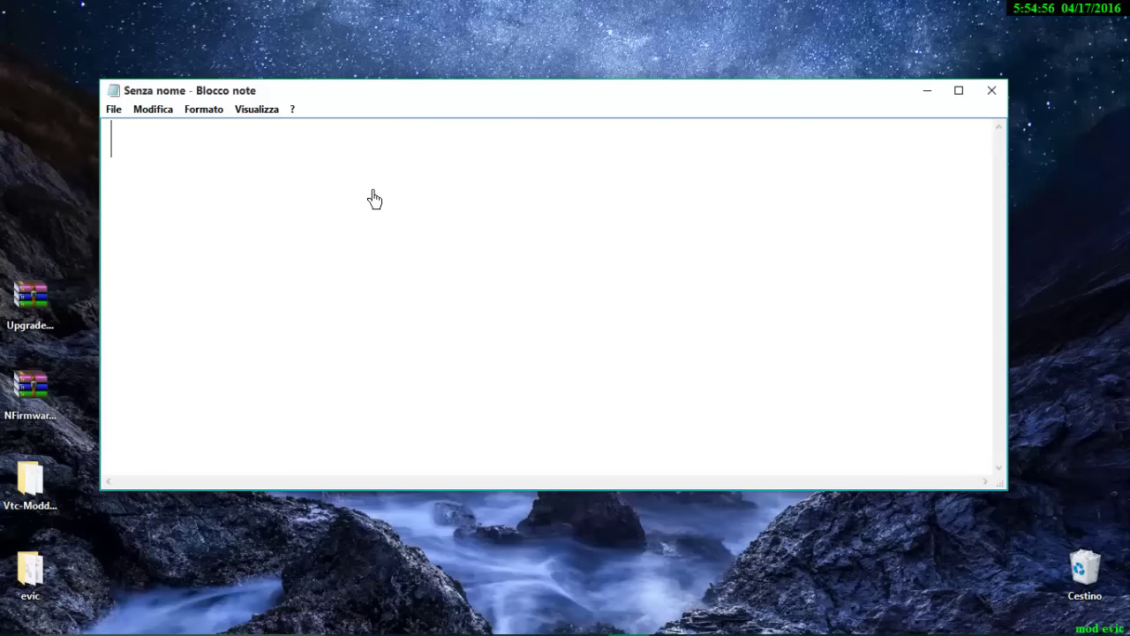
text(per )
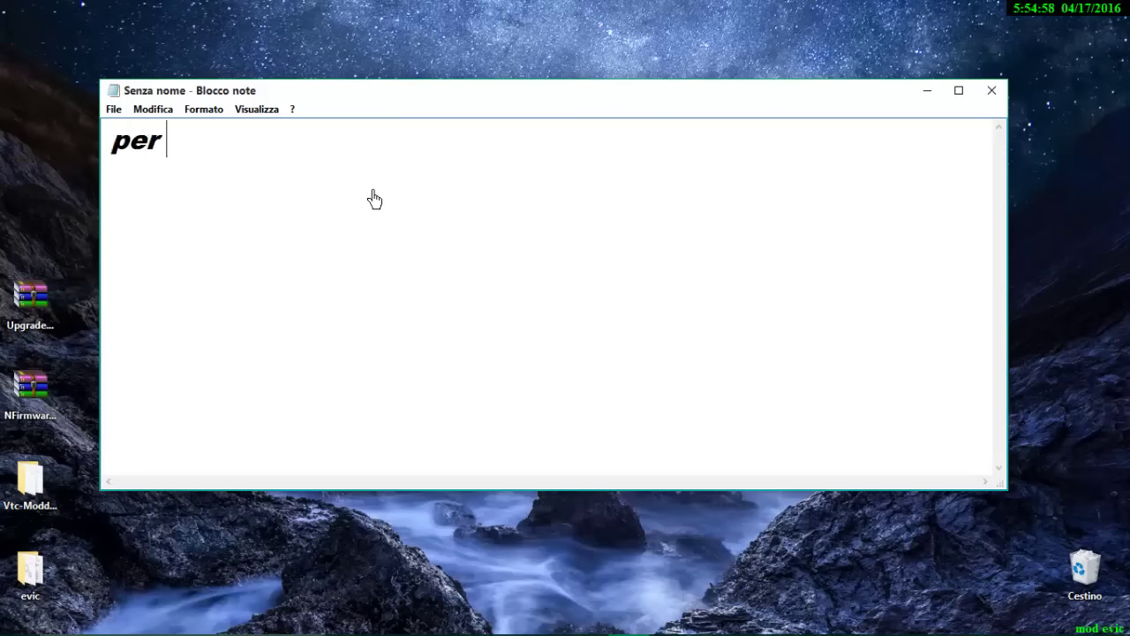
text(prima cosa)
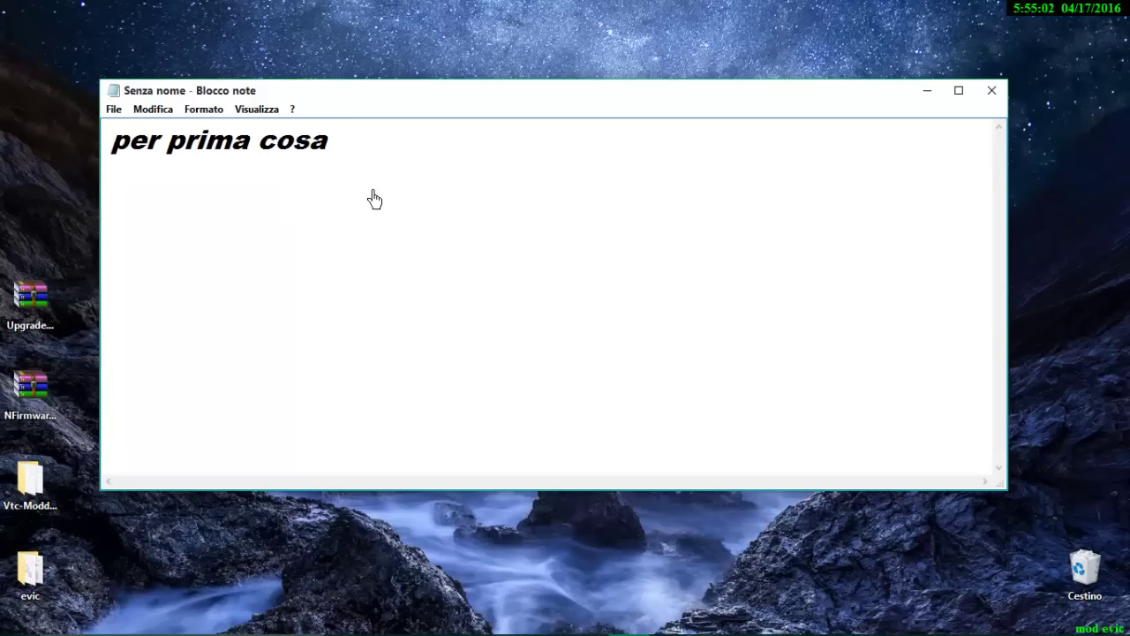
text( dovre)
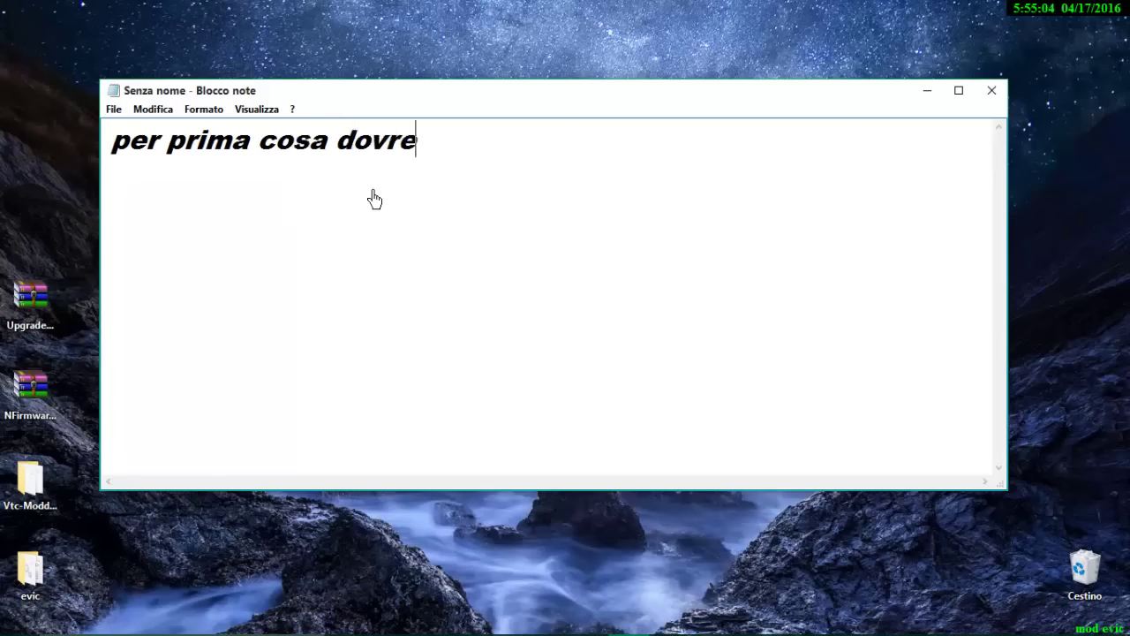
text(te scar)
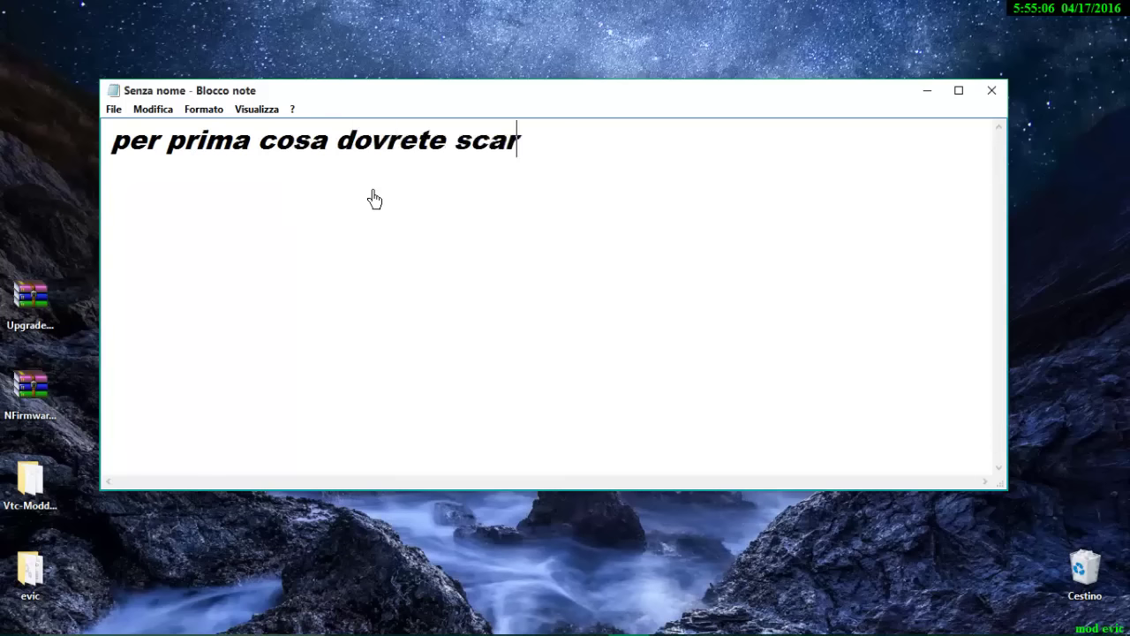
text(icare)
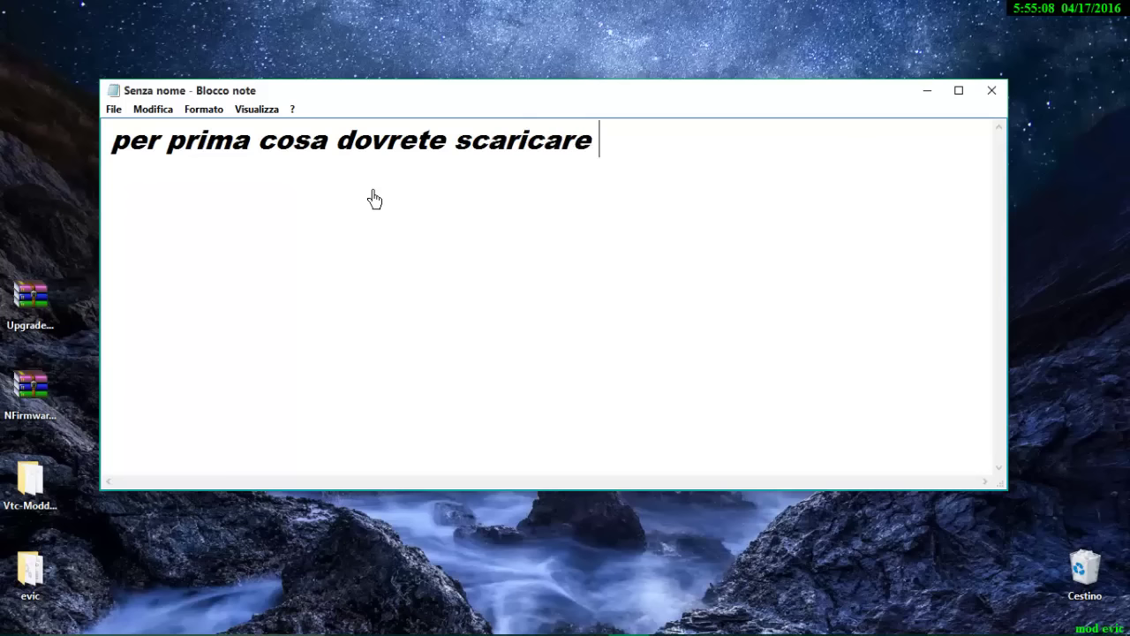
text( il file )
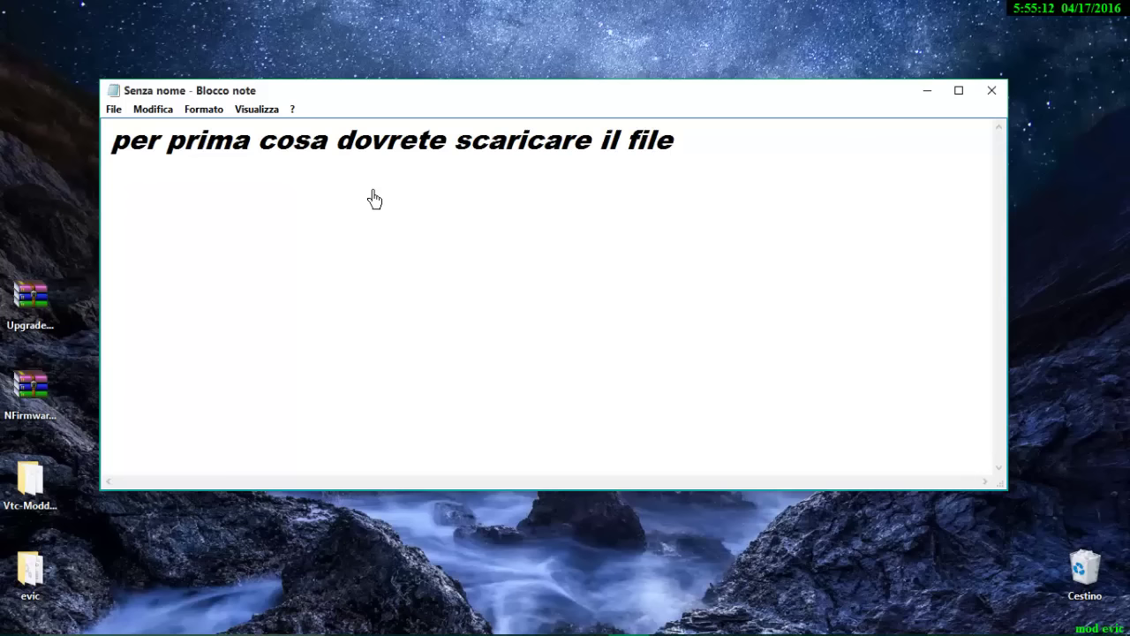
text(rar che tro)
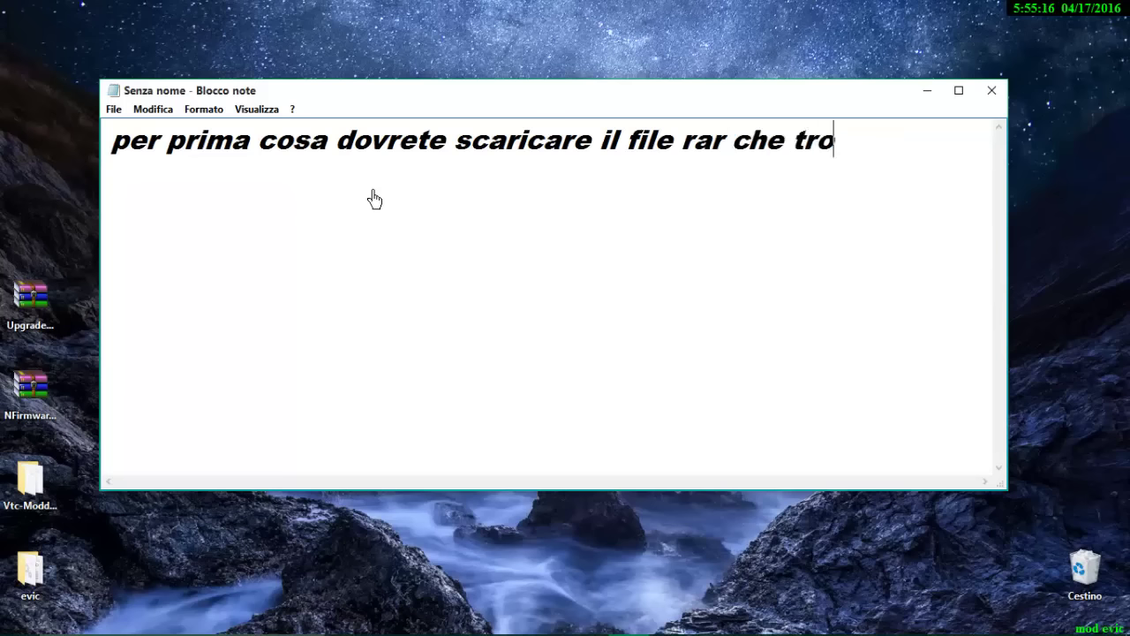
text(verete )
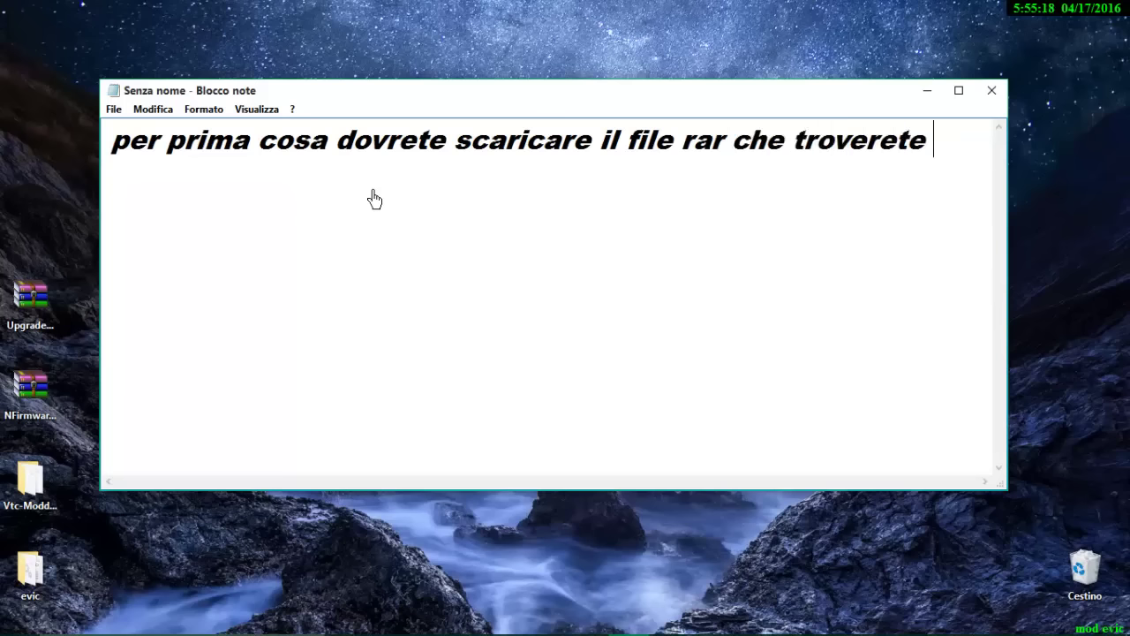
text(in desc)
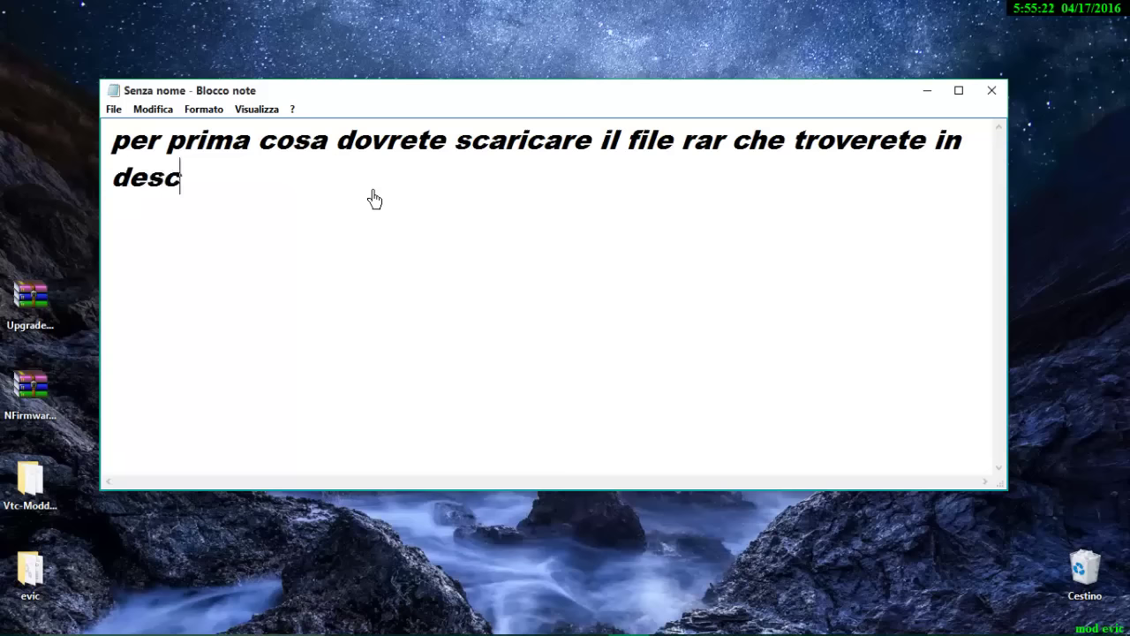
text(rizione)
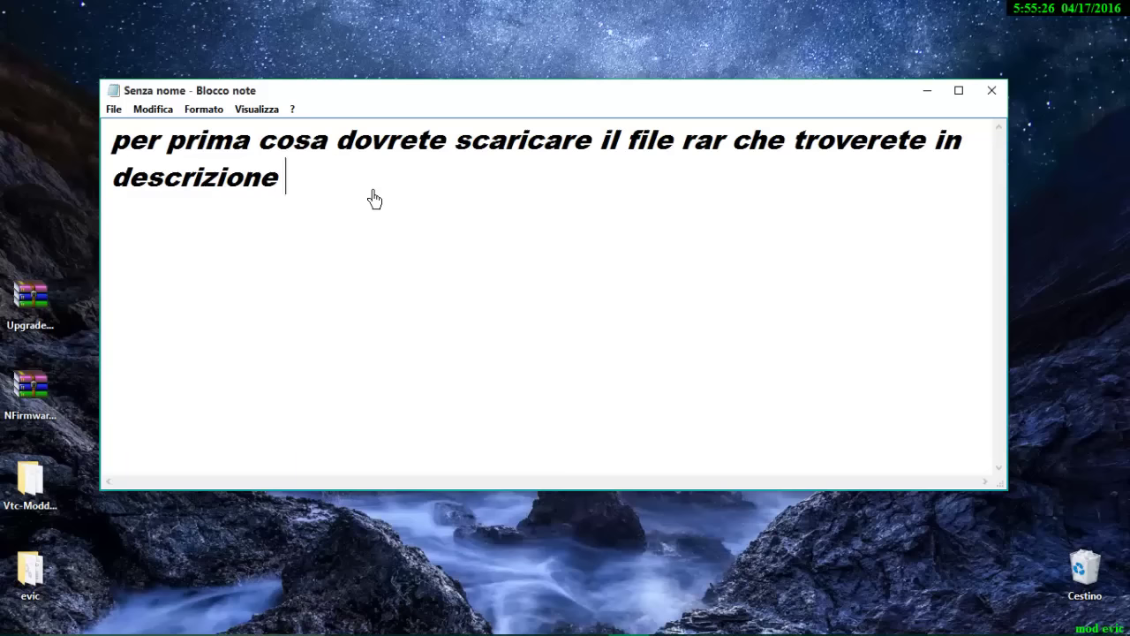
Step: Replace the whole note with the text "poi vi servirà il firmware originale"
drag(356, 212, 4, 80)
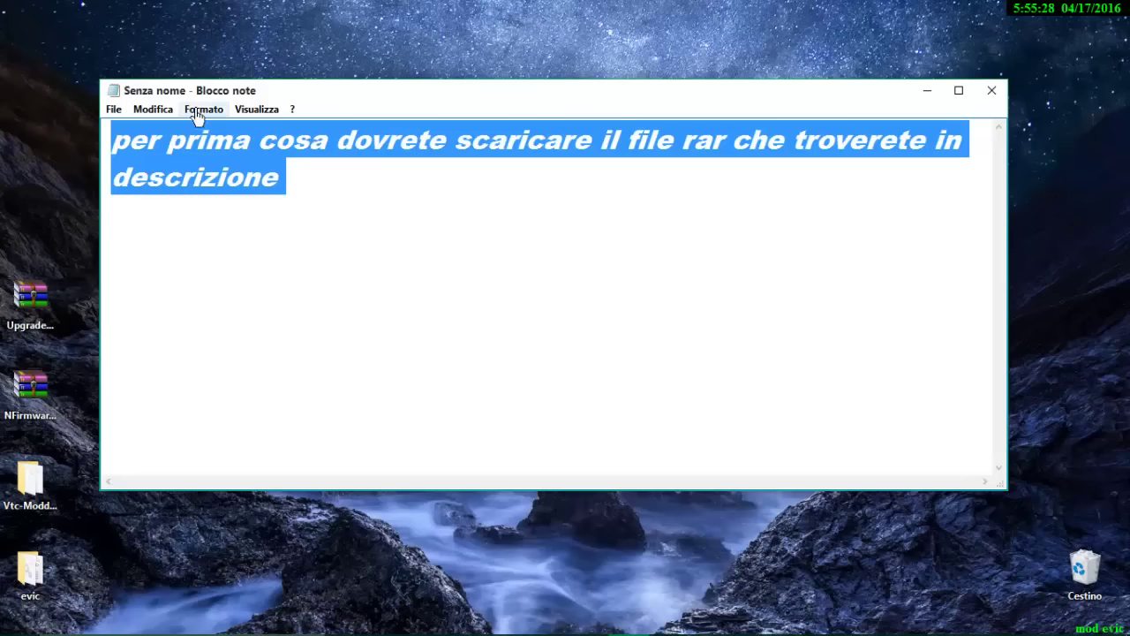
key(Delete)
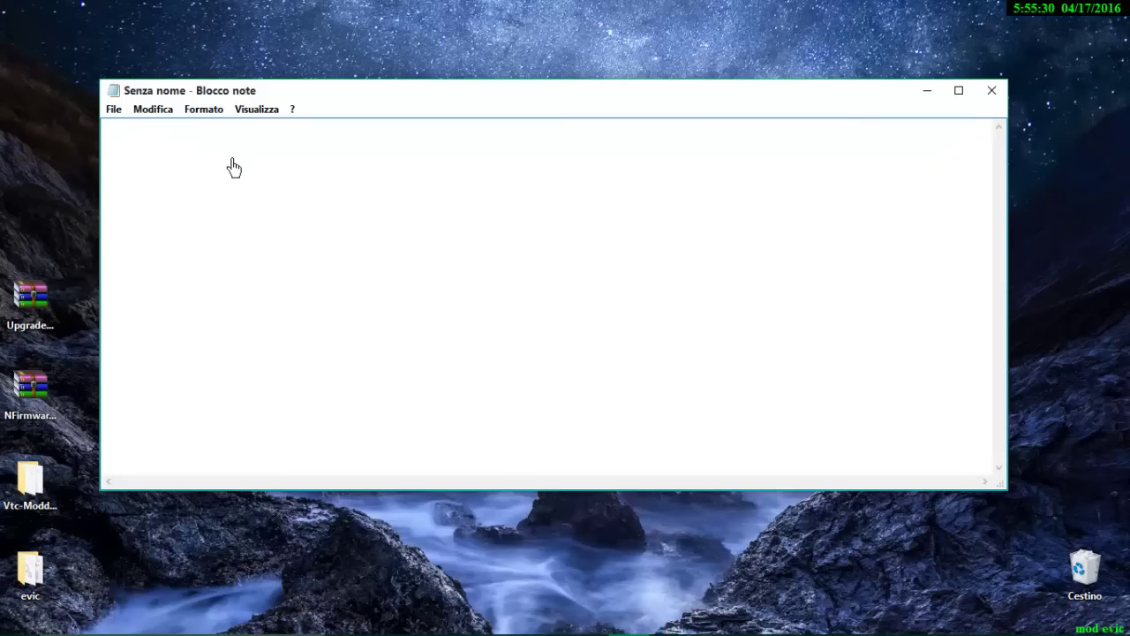
text(poi vi )
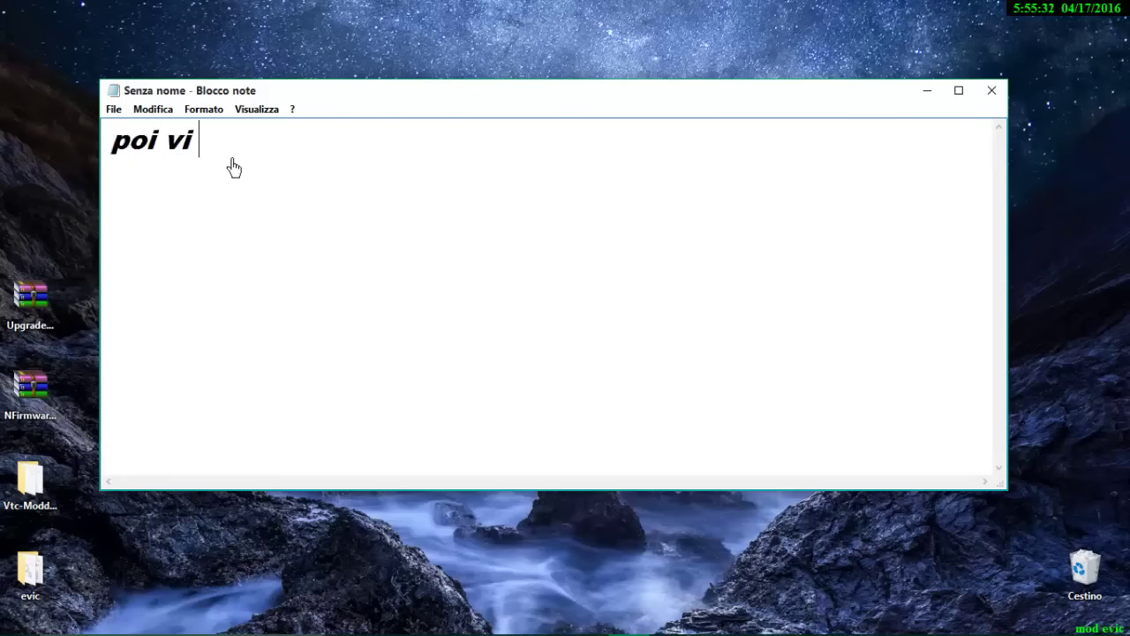
text(servi)
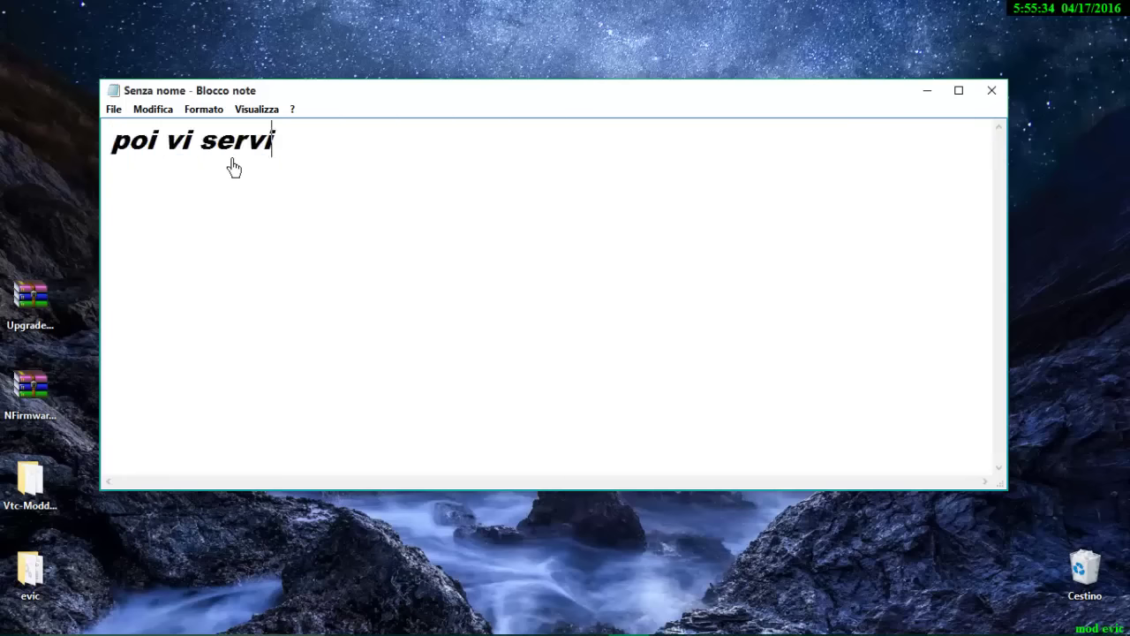
text(rà i)
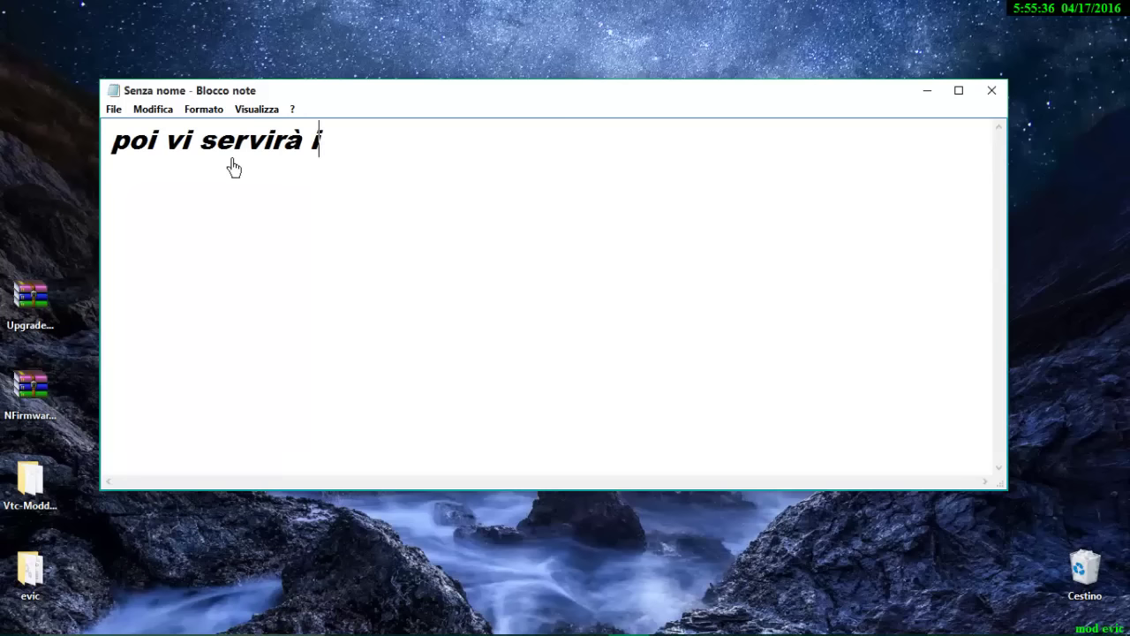
text(l firm)
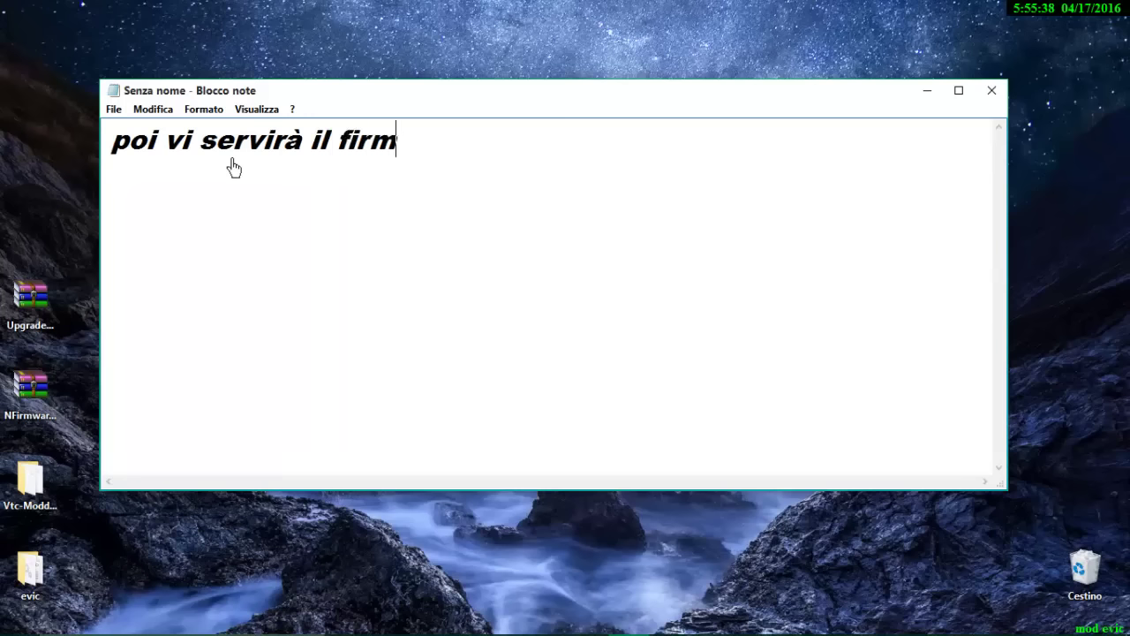
text(ware)
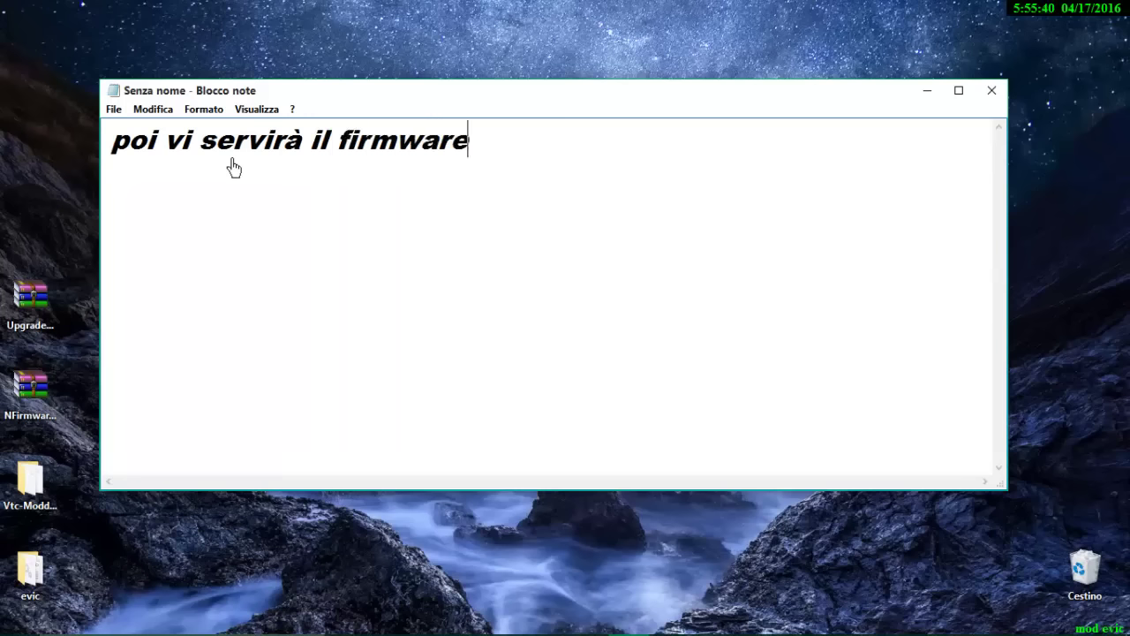
text( ori)
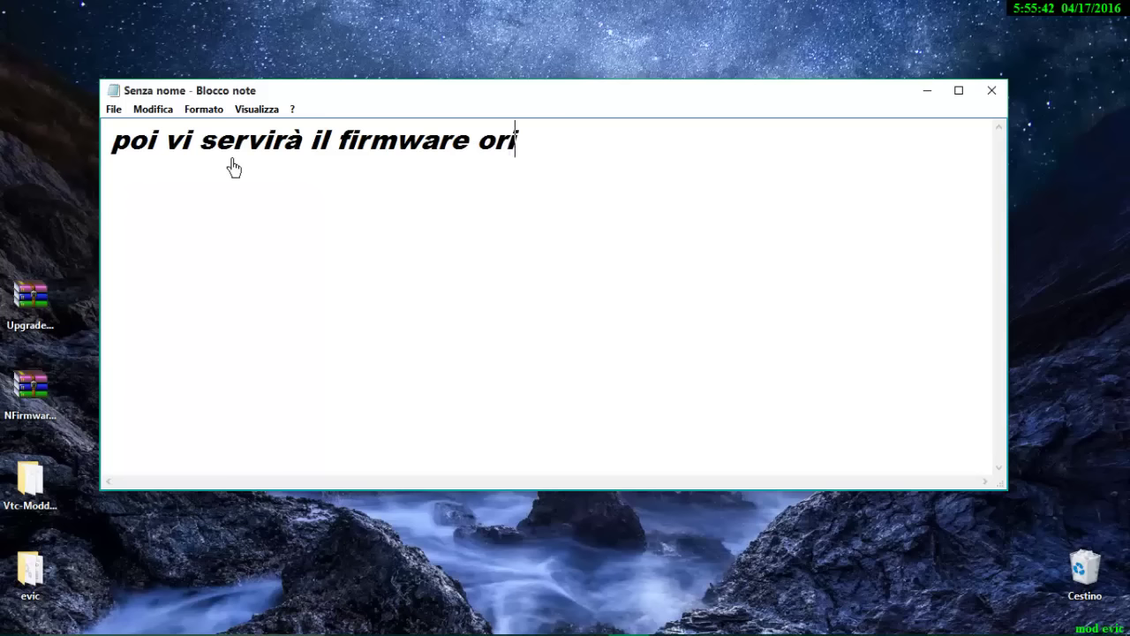
text(ginale )
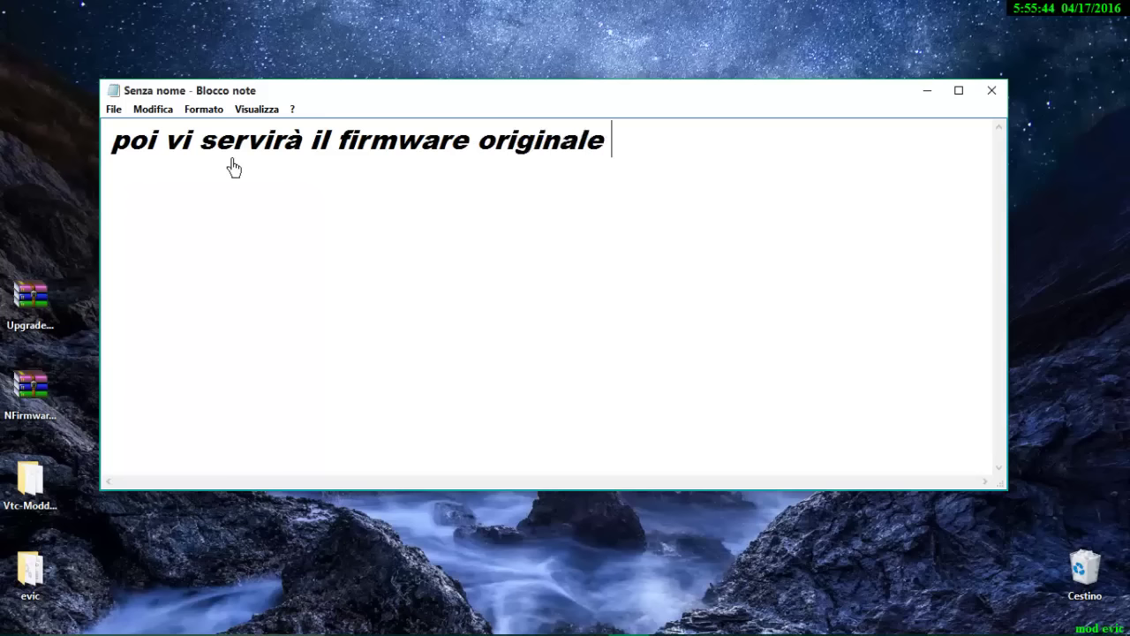
Step: Continue the note's sentence with "della joyetech che troverete" and put "nel sito" on a second line
text(della )
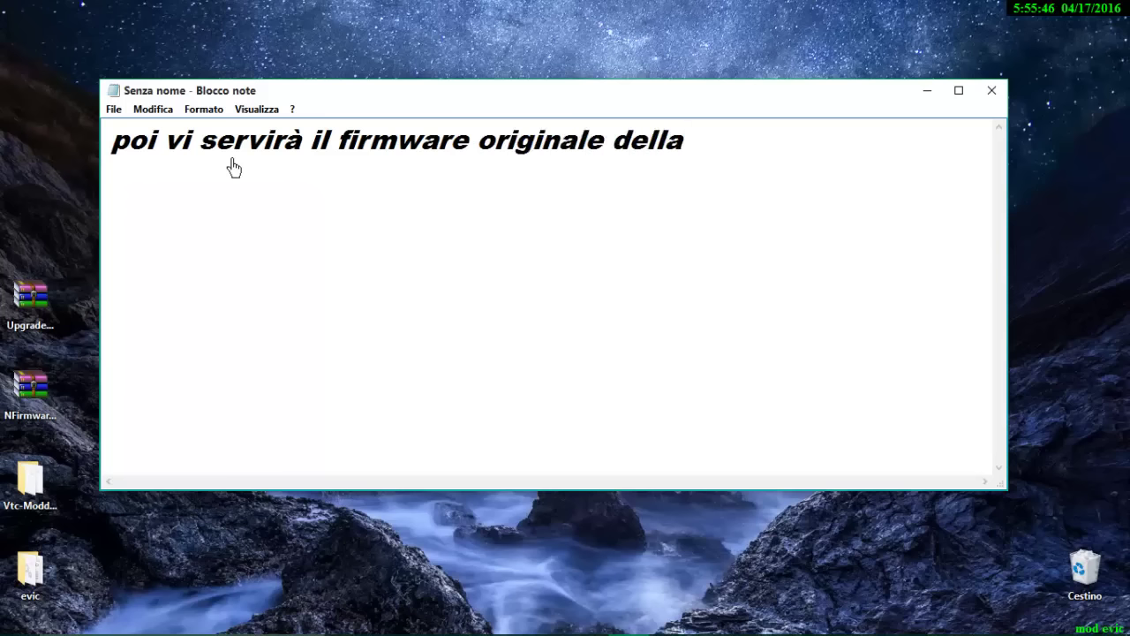
text(joyr)
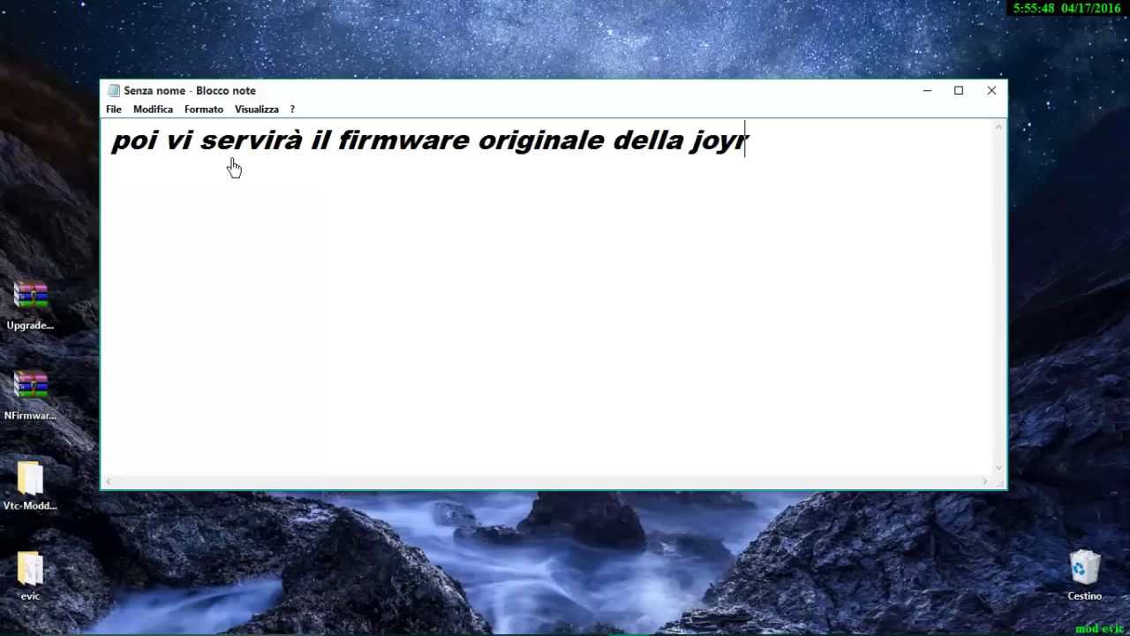
key(BackSpace)
text(ete)
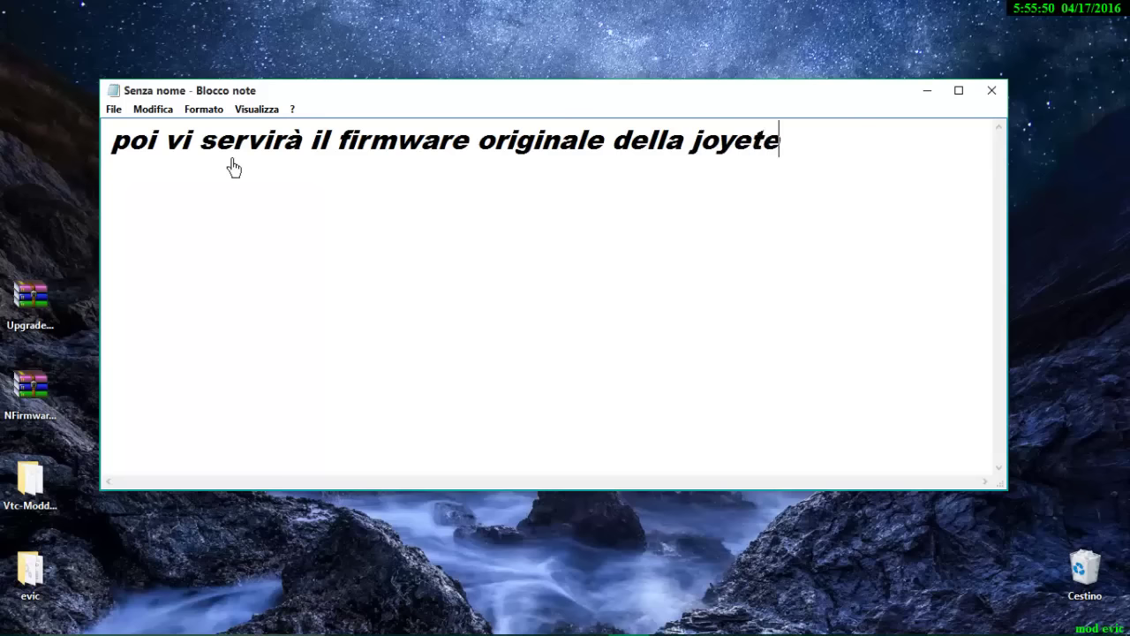
text(ch c)
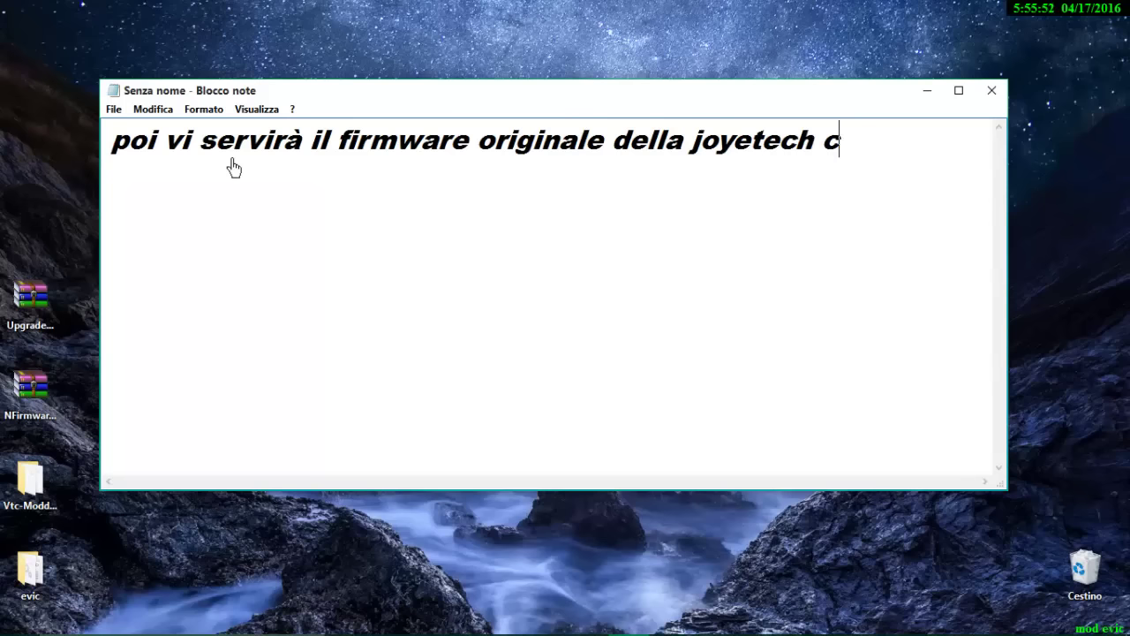
text(he troverete)
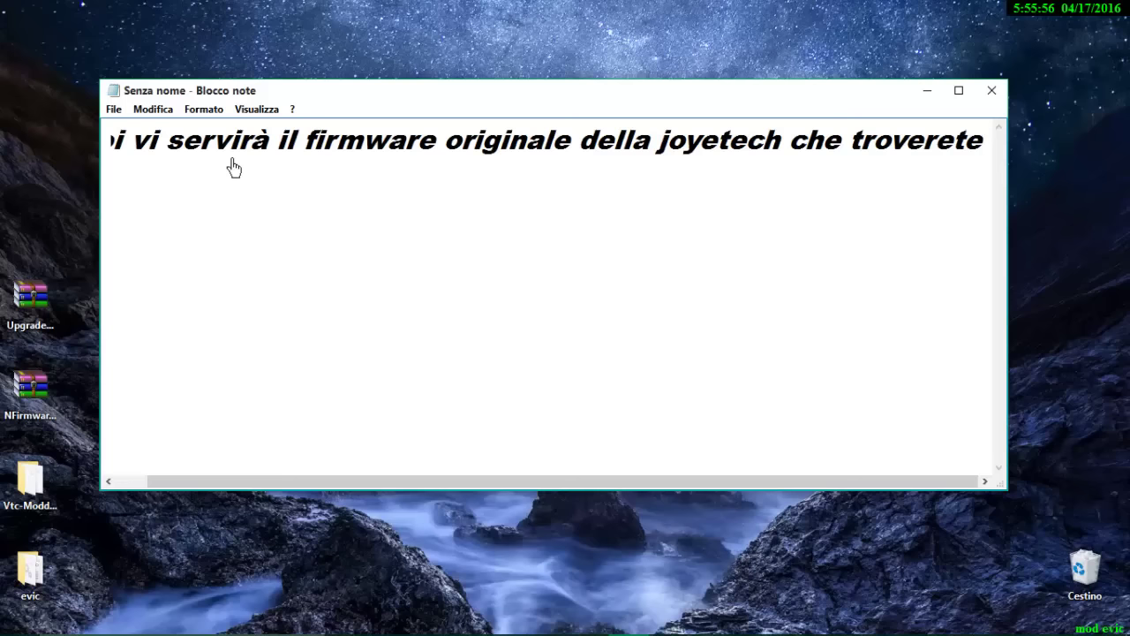
key(Return)
text(nel)
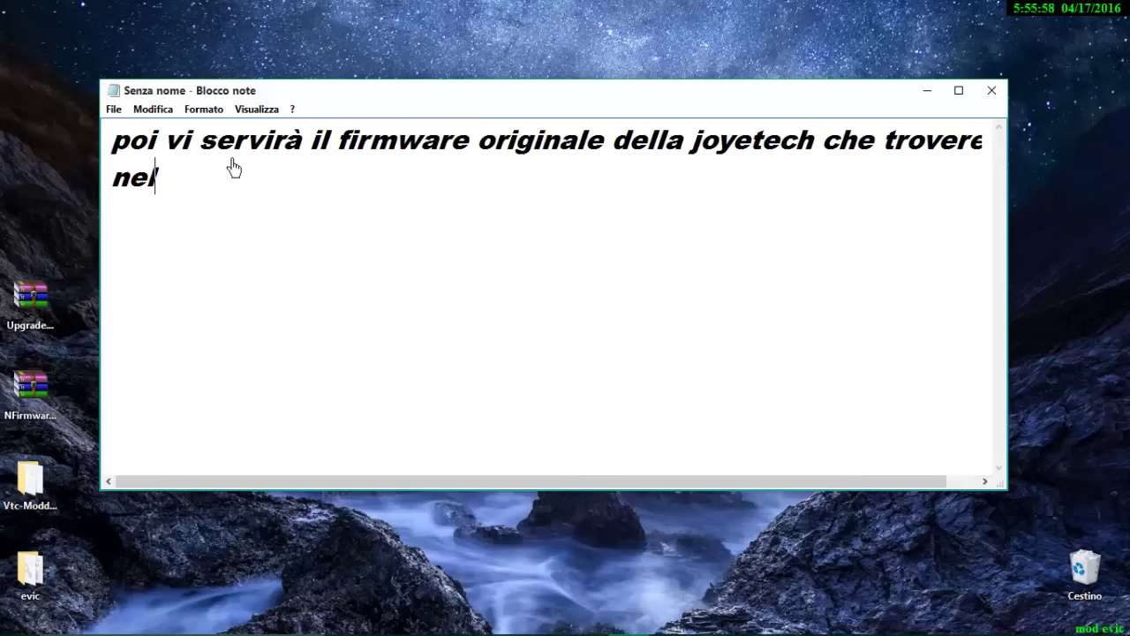
text( sito)
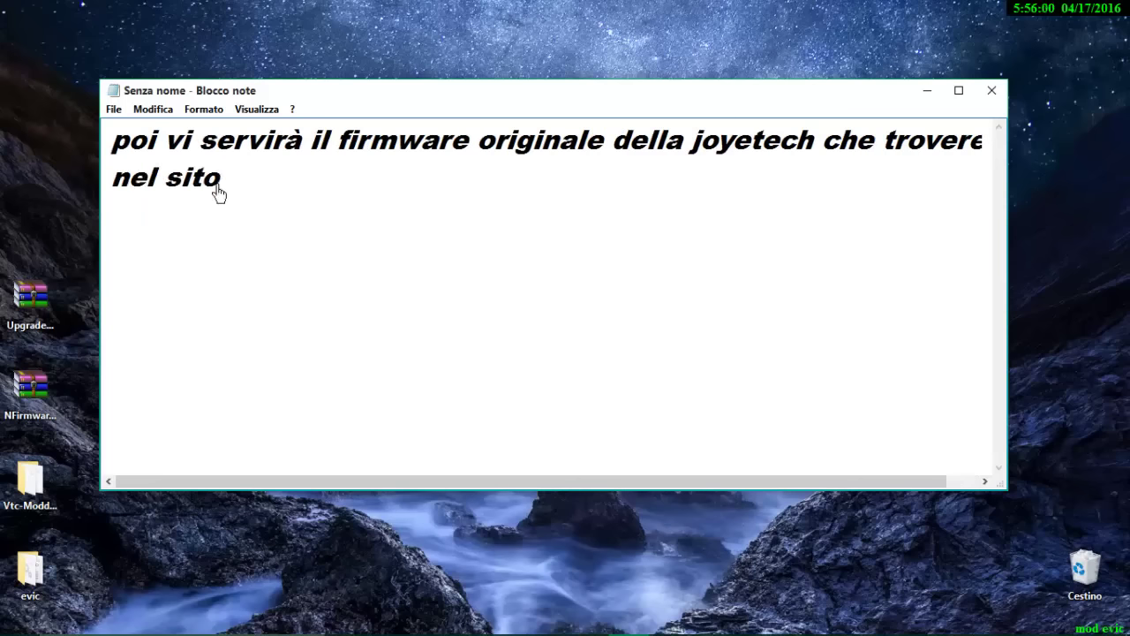
Step: Replace the whole note with "ok adesso andiamo ad aprire il firmaware modifica editor"
key(ctrl+a)
key(BackSpace)
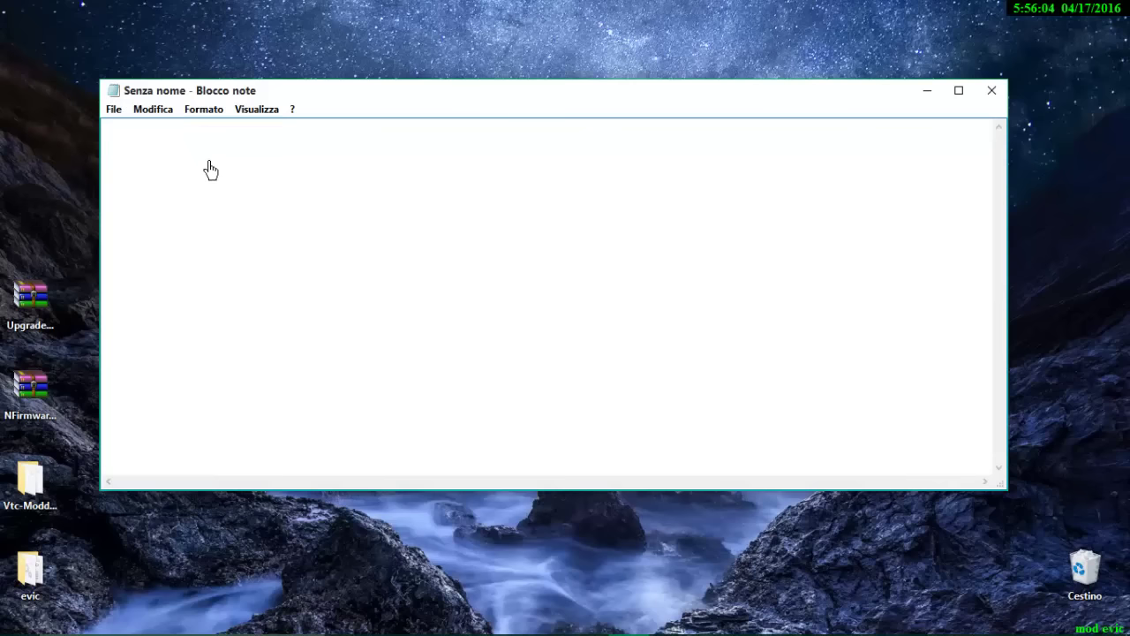
text(ok adesso )
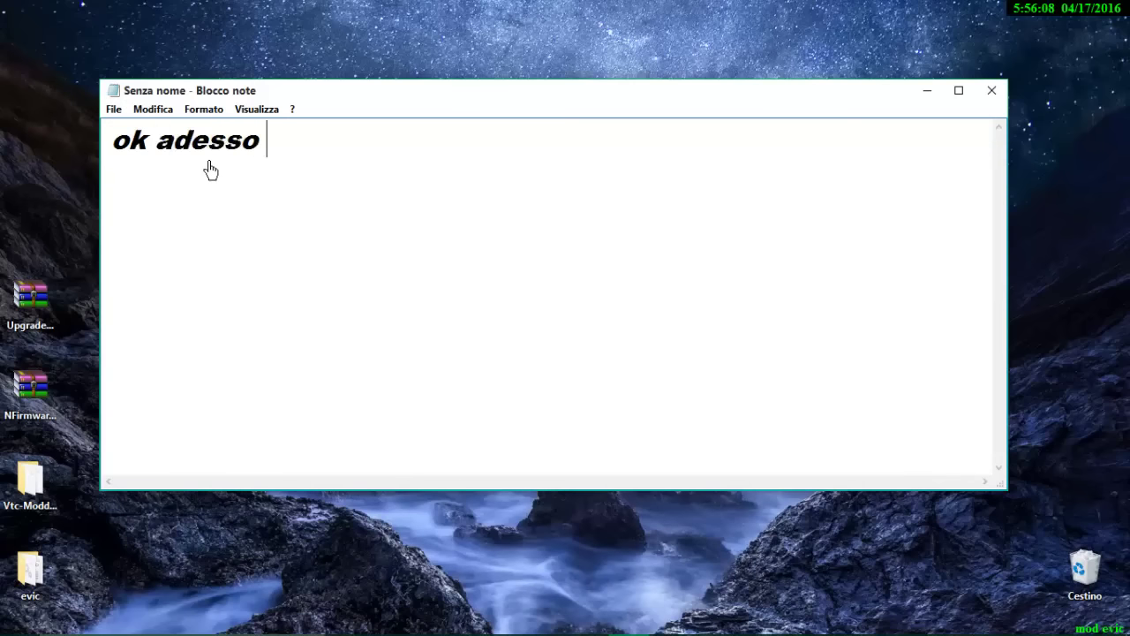
text(andiamo )
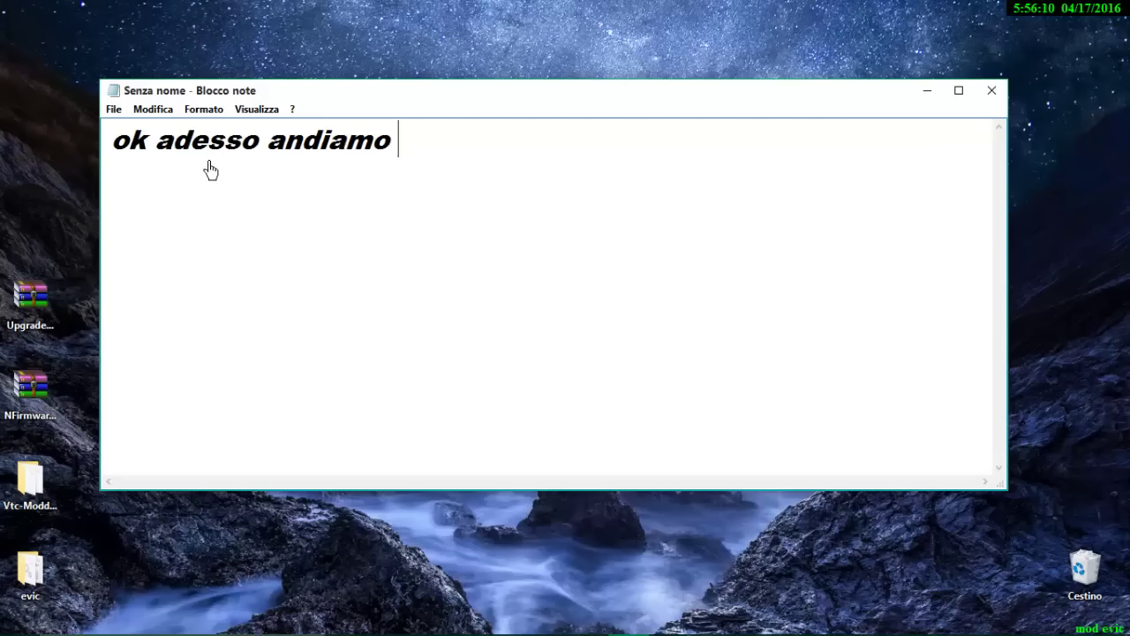
text(ad ap)
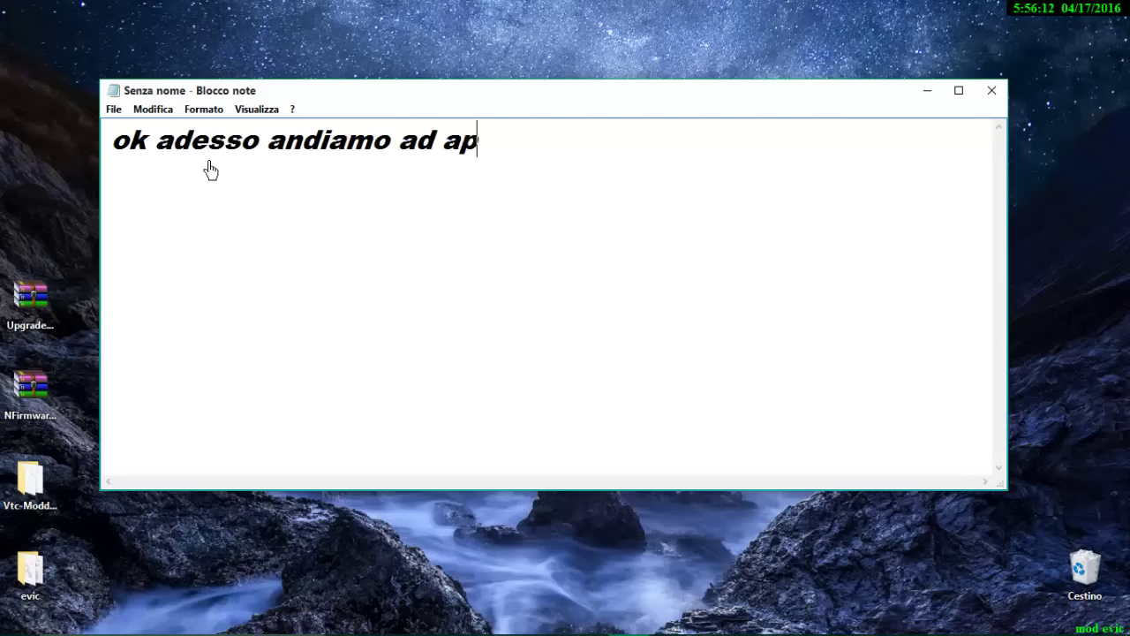
text(rire il )
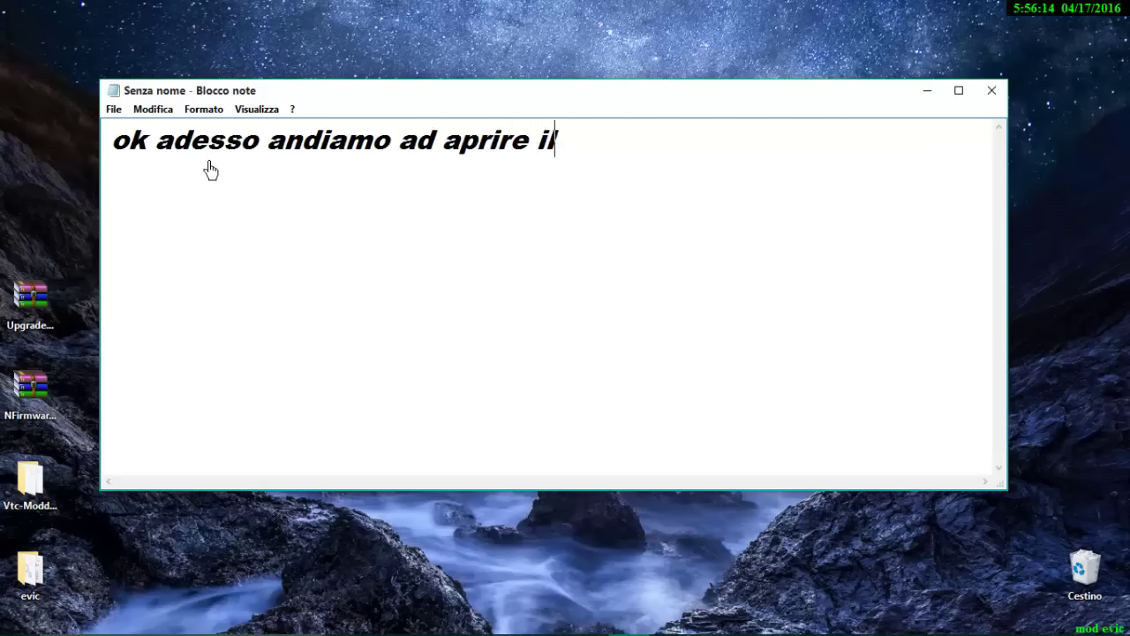
text(firmaware modifica)
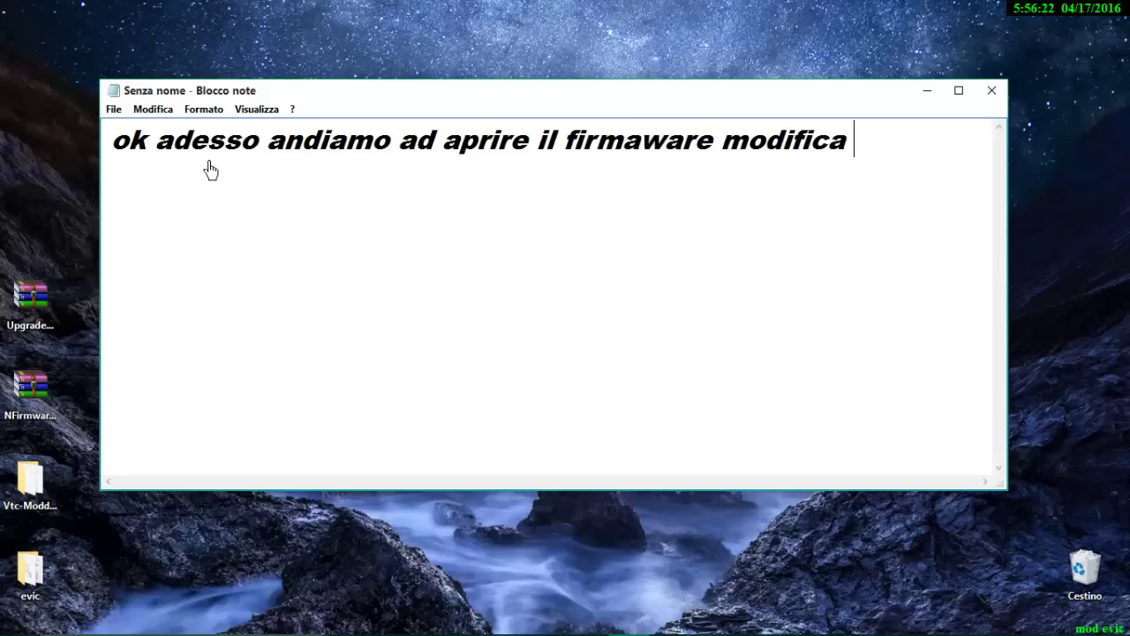
text(editor)
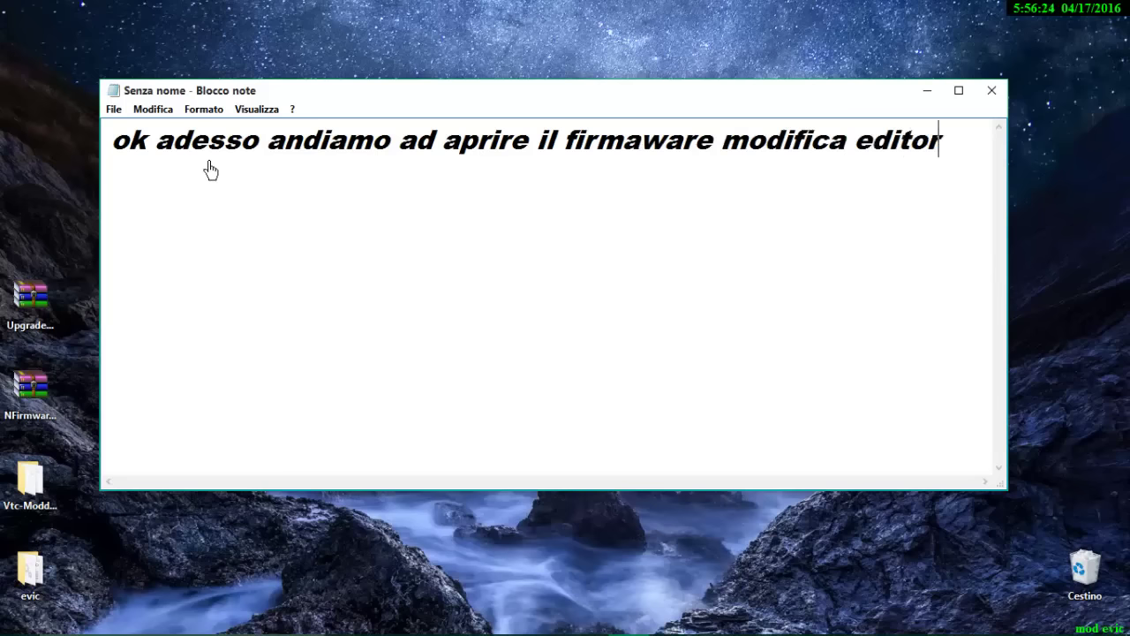
Step: Clear all the text from the note and minimize its window to reveal the desktop
drag(943, 140, 78, 122)
key(Delete)
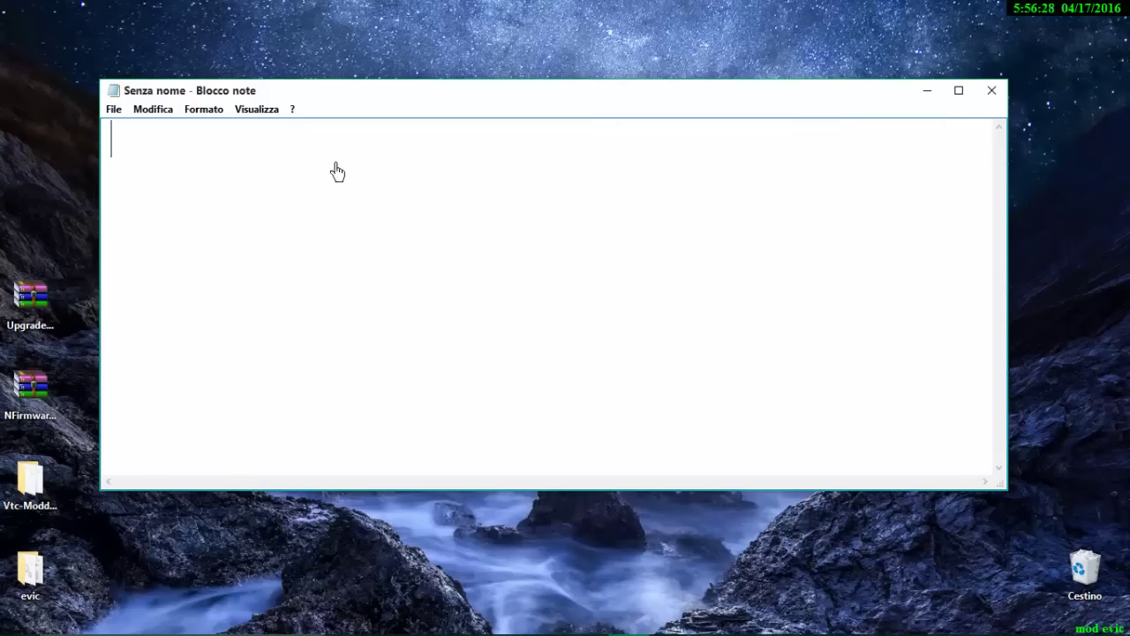
click(928, 92)
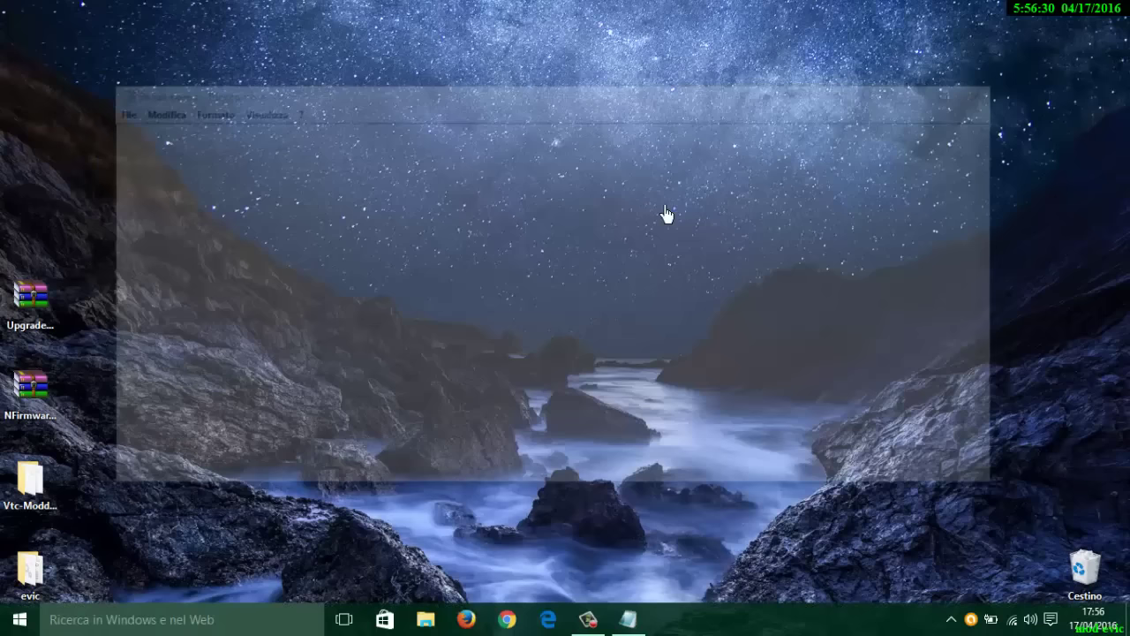
Step: Open the NFirmwareEditor.v3.1.zip archive from the desktop and create a new desktop folder named "editor"
drag(22, 408, 463, 320)
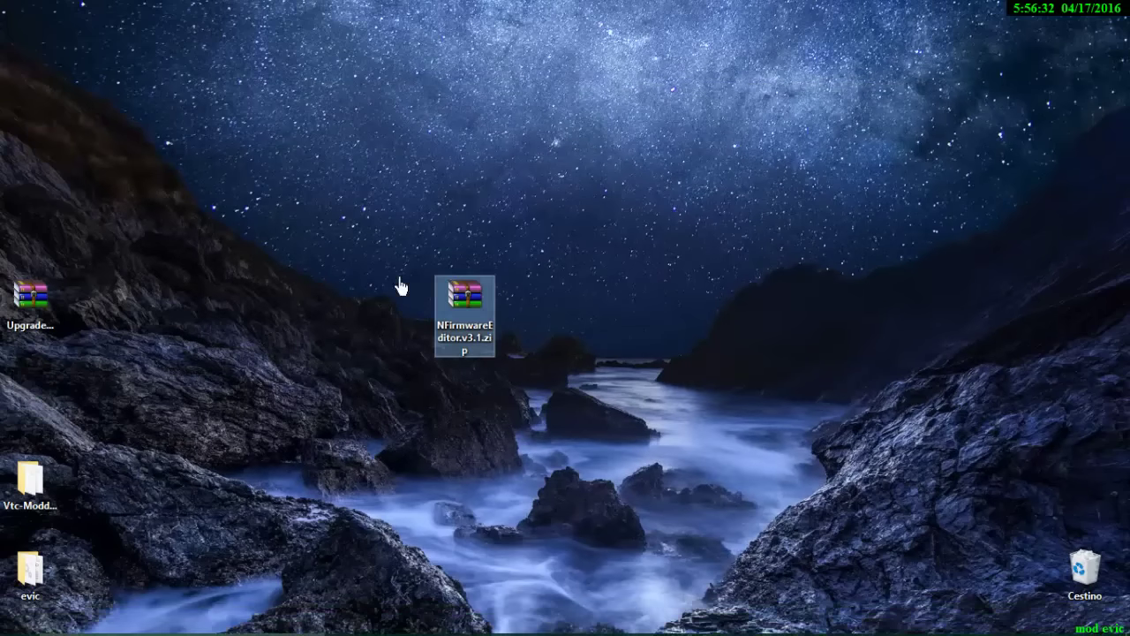
double_click(466, 311)
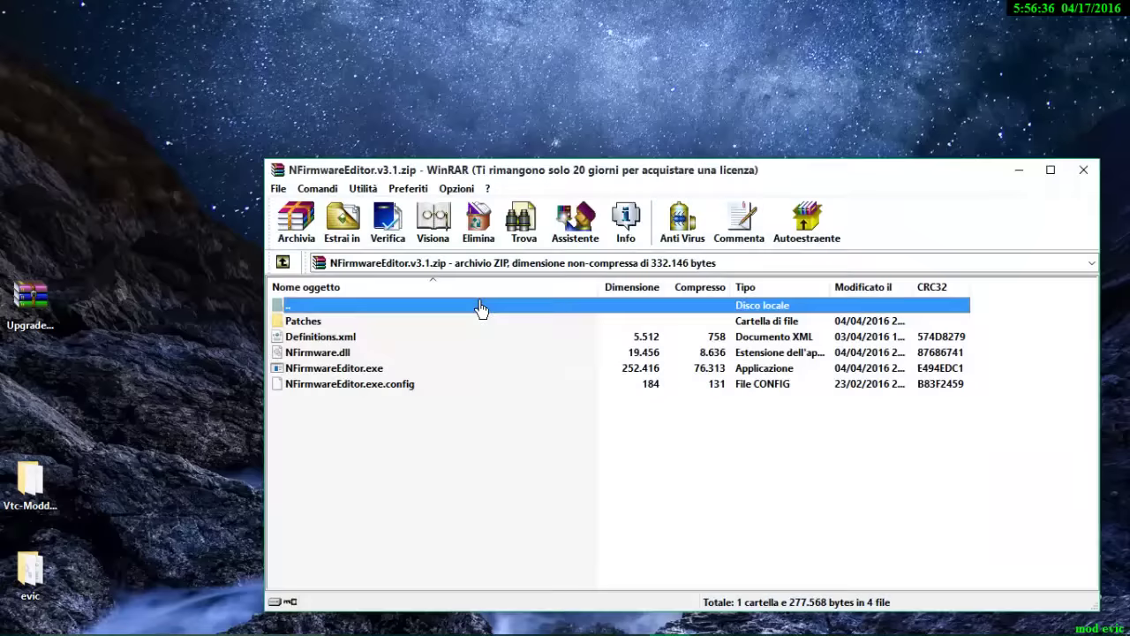
right_click(84, 152)
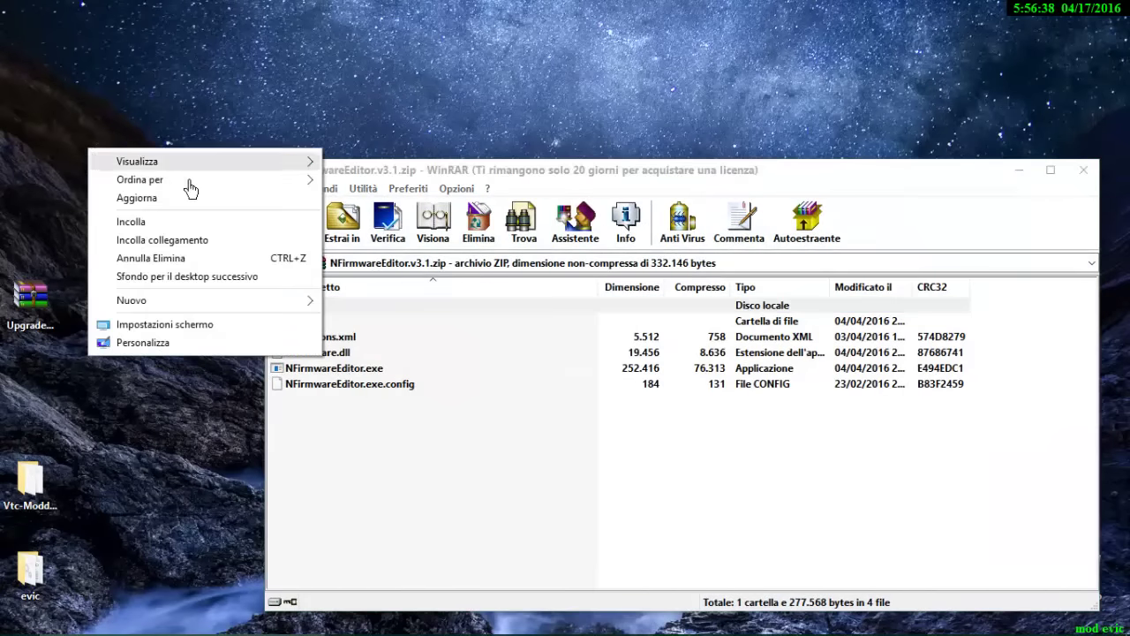
mouse_move(311, 302)
click(349, 303)
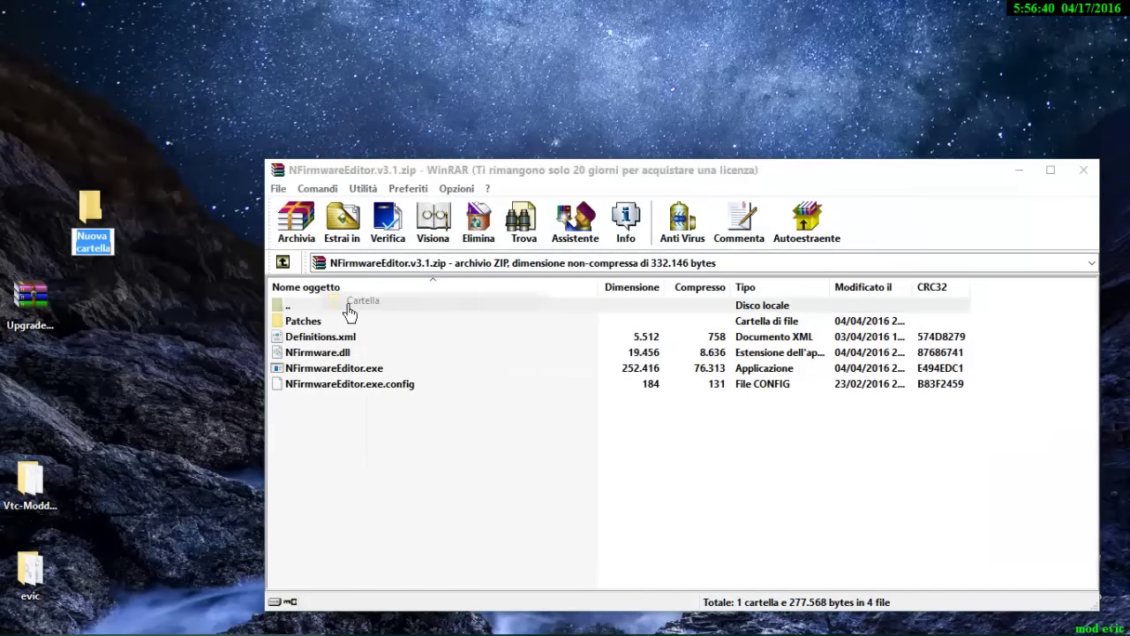
key(BackSpace)
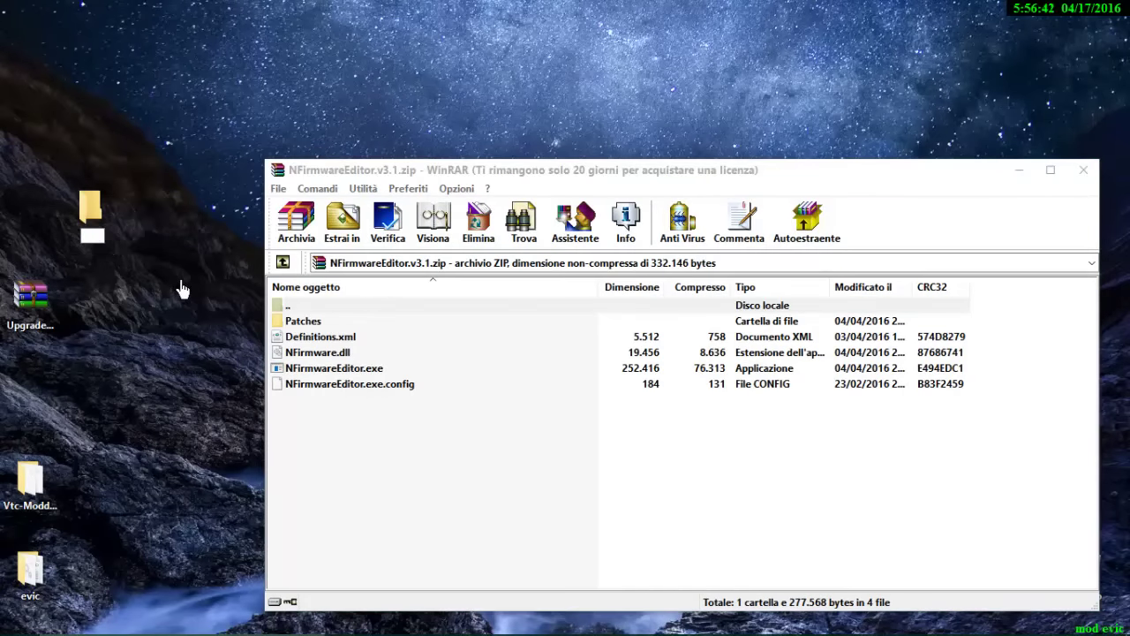
text(editor)
Step: Extract the archive's whole contents into the editor folder, close the archive, and move the folder to the middle of the desktop
drag(378, 438, 91, 221)
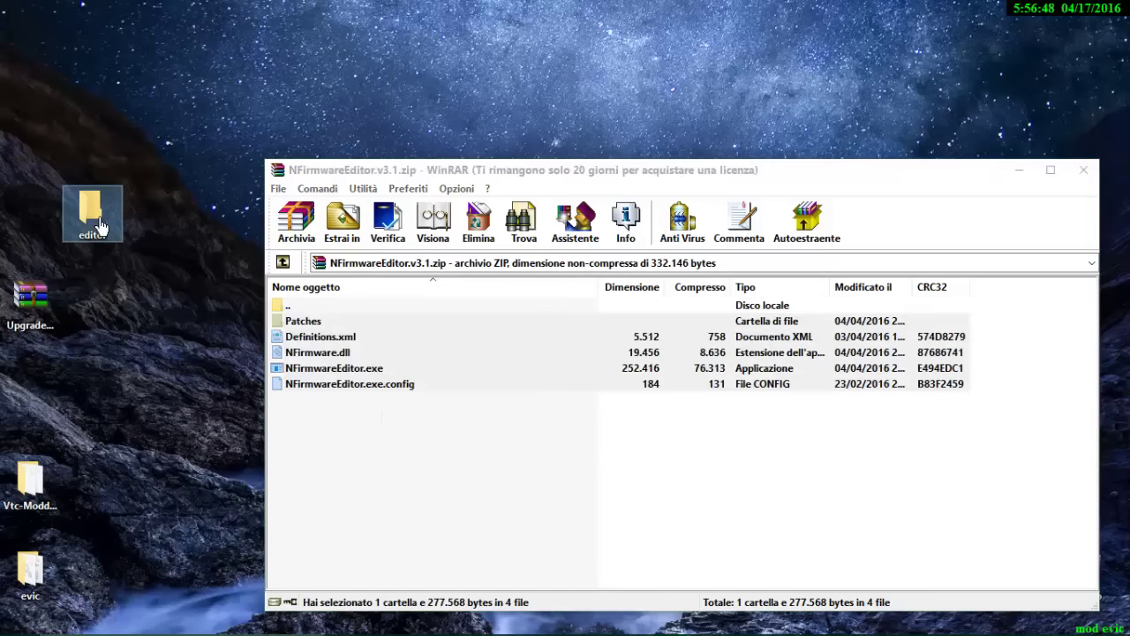
click(1084, 169)
drag(455, 305, 30, 382)
drag(90, 212, 591, 302)
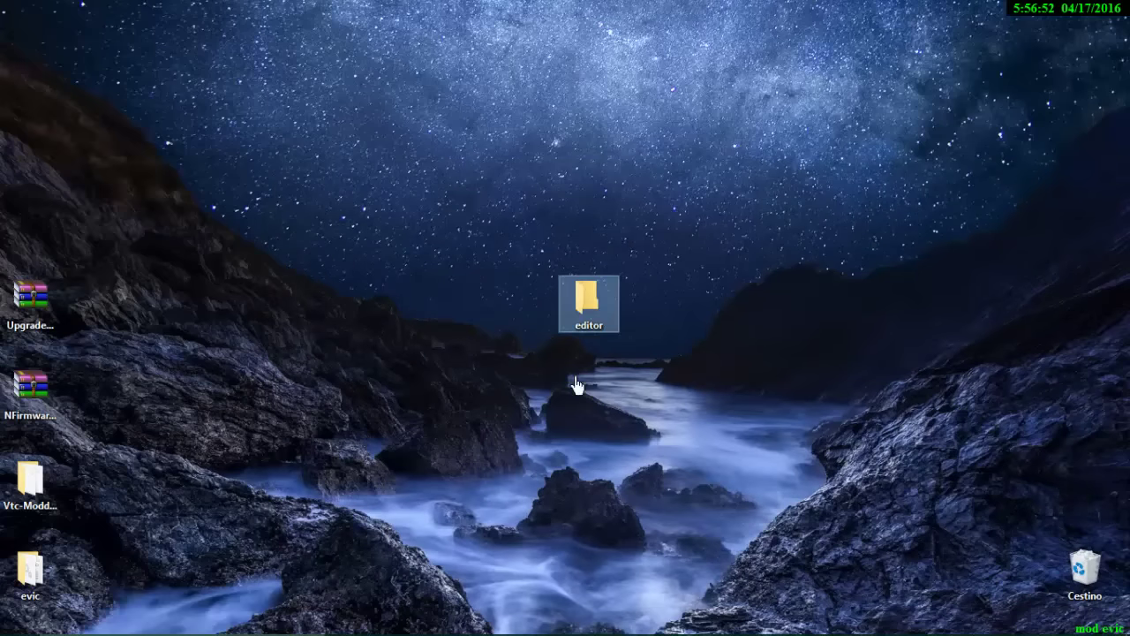
Step: Run NFirmwareEditor.exe from the editor folder, allowing the unverified program to start
double_click(576, 311)
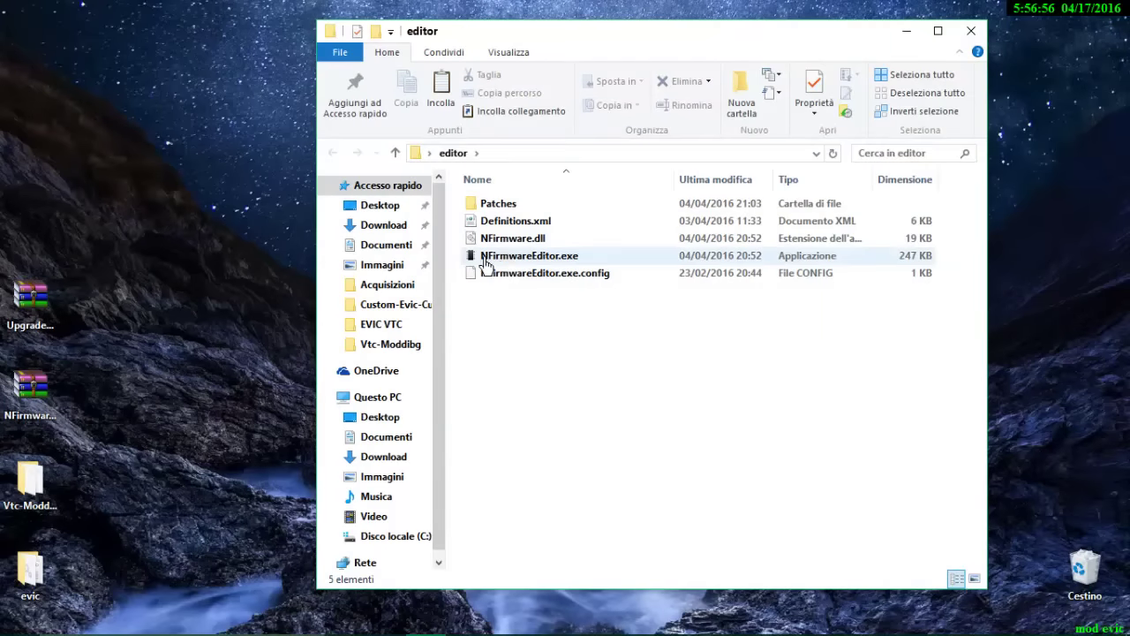
double_click(551, 260)
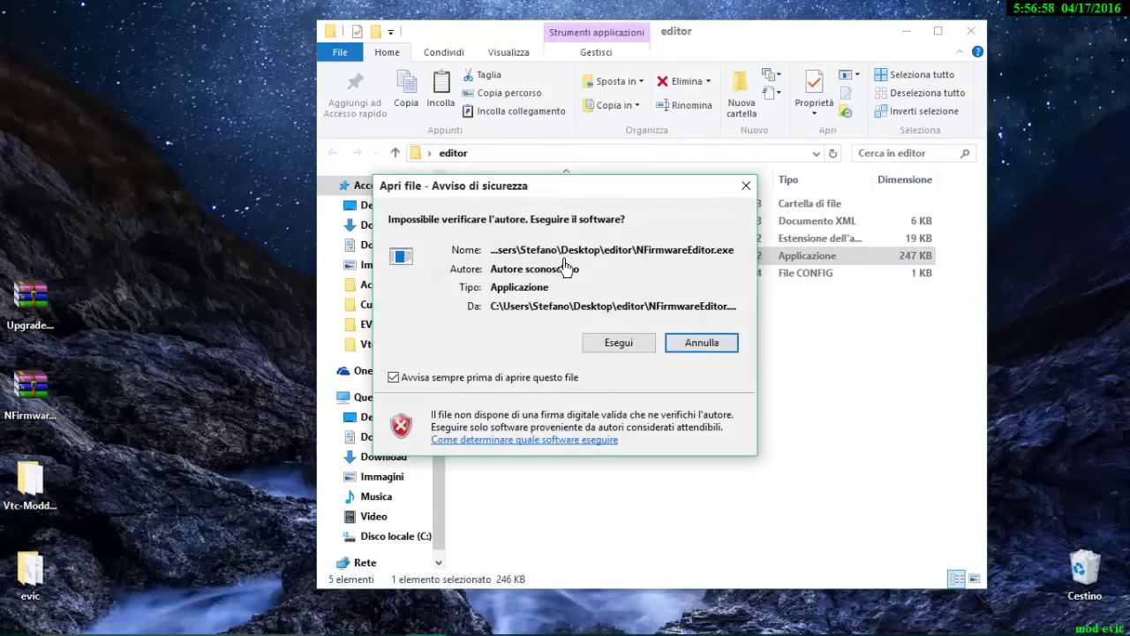
click(611, 343)
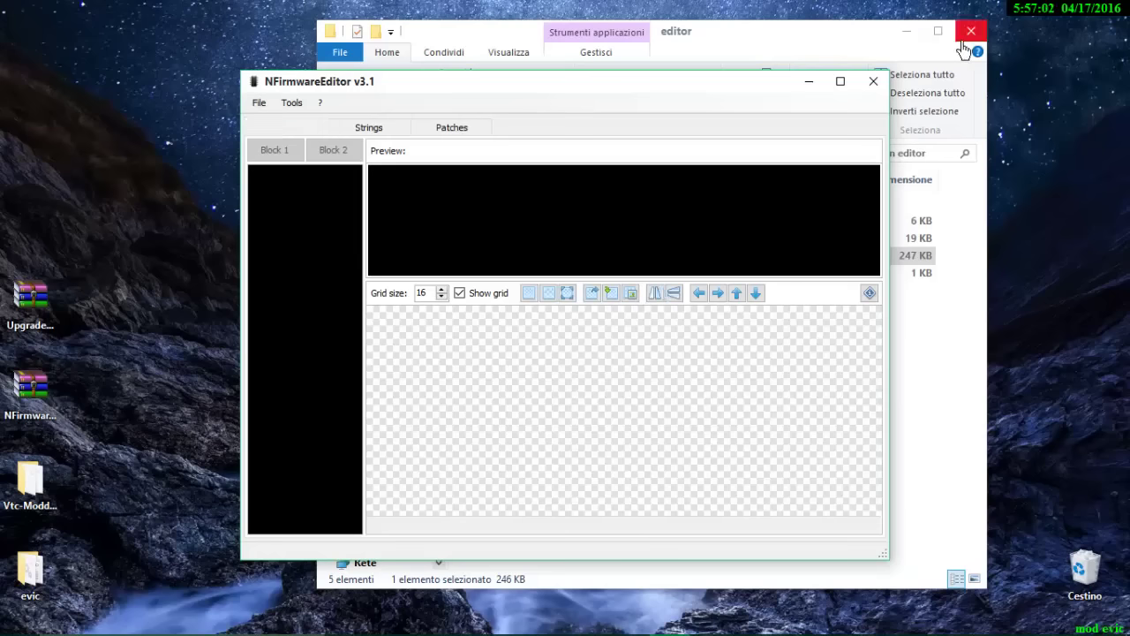
Step: Close the editor folder window and maximize the NFirmwareEditor window
click(972, 32)
click(841, 83)
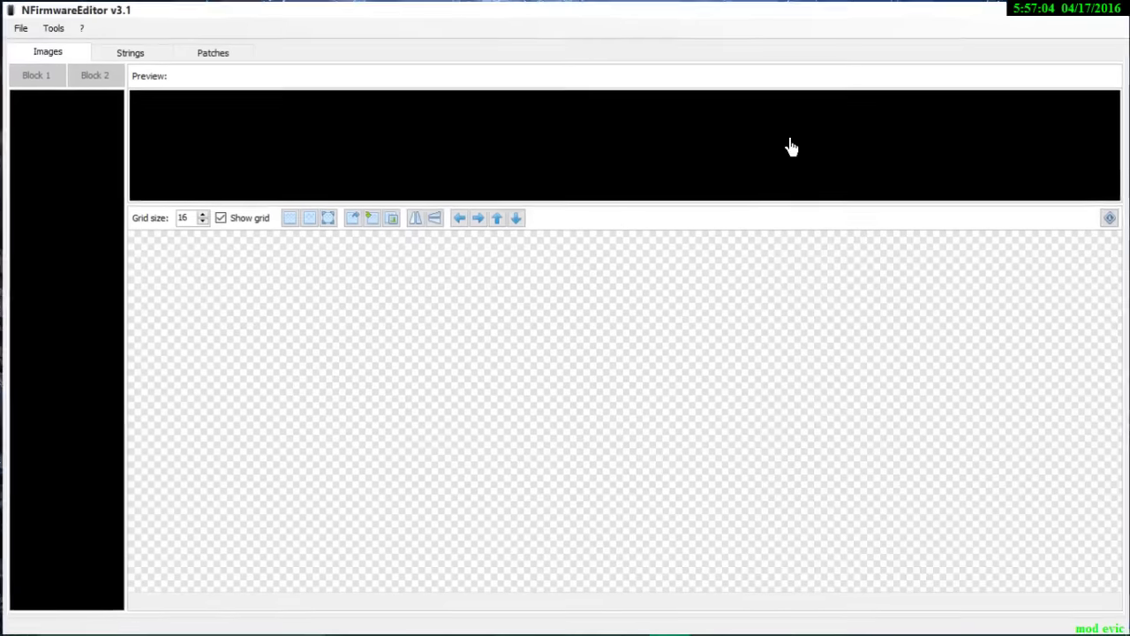
Step: Switch to the empty Notepad note and write "adesso dovrete trovare il file .bin originale della joyetech"
mouse_move(278, 635)
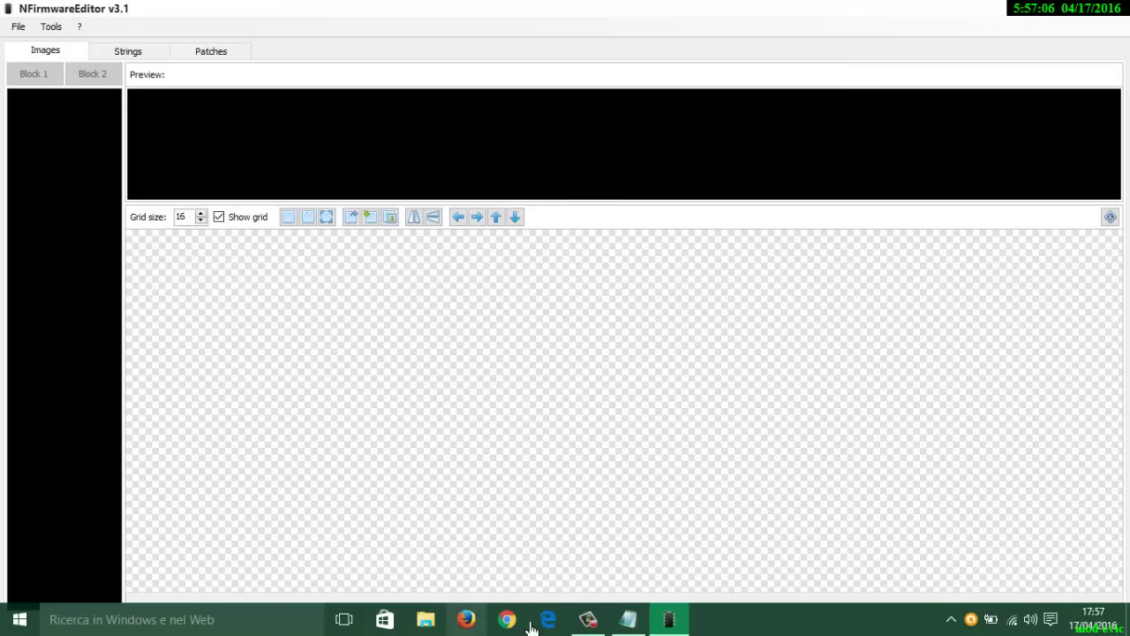
click(628, 619)
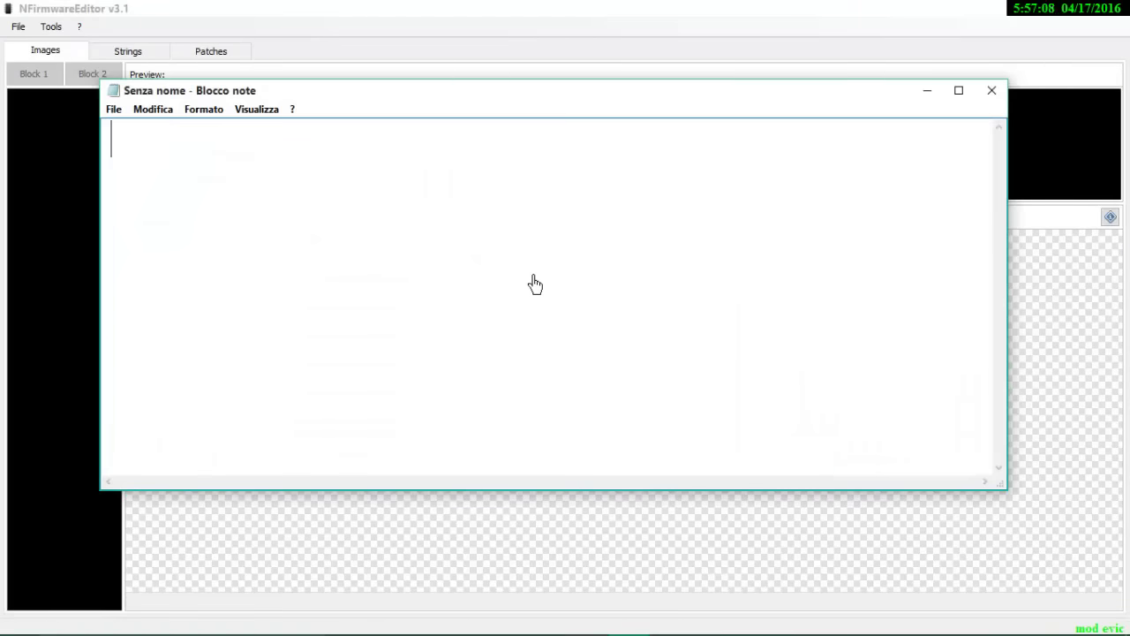
text(adesso )
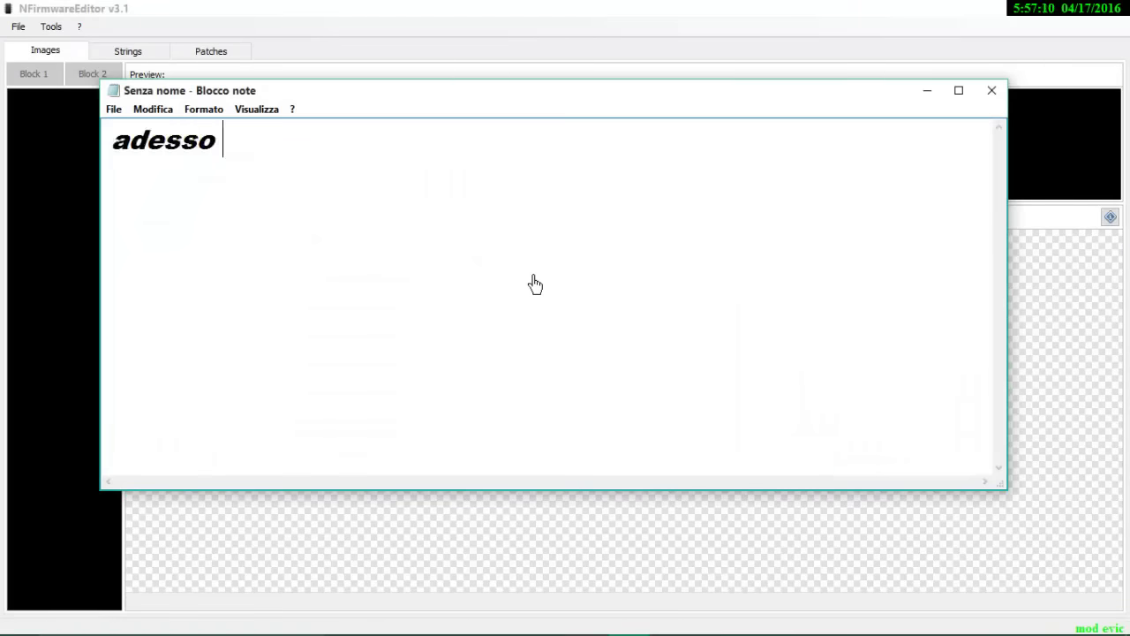
text(dovre)
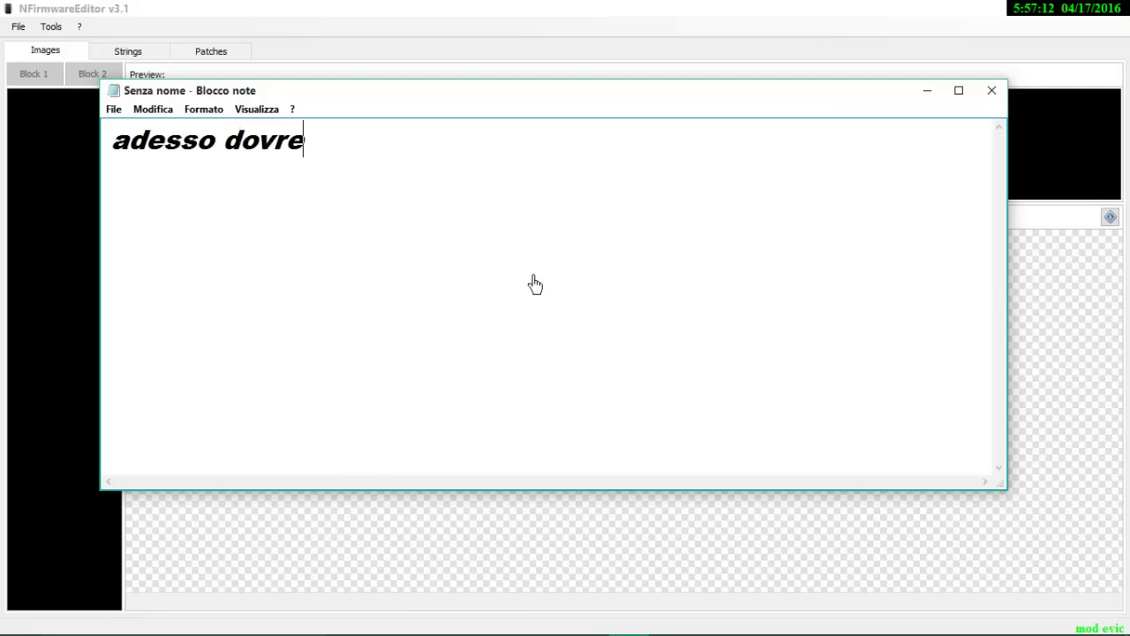
text(te trovare )
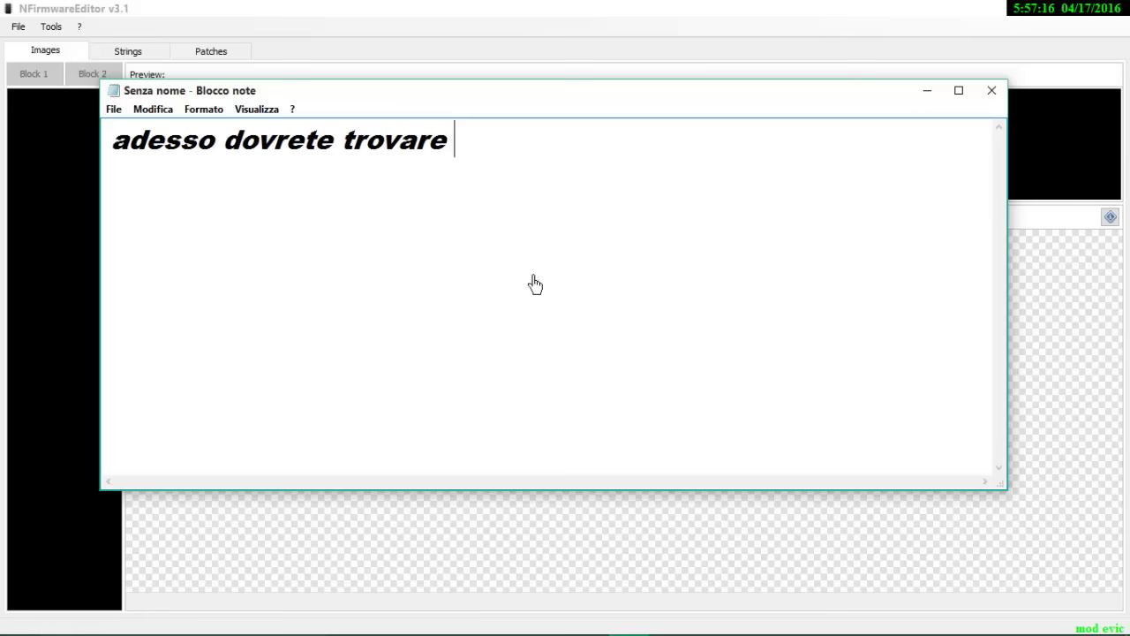
text(il fil)
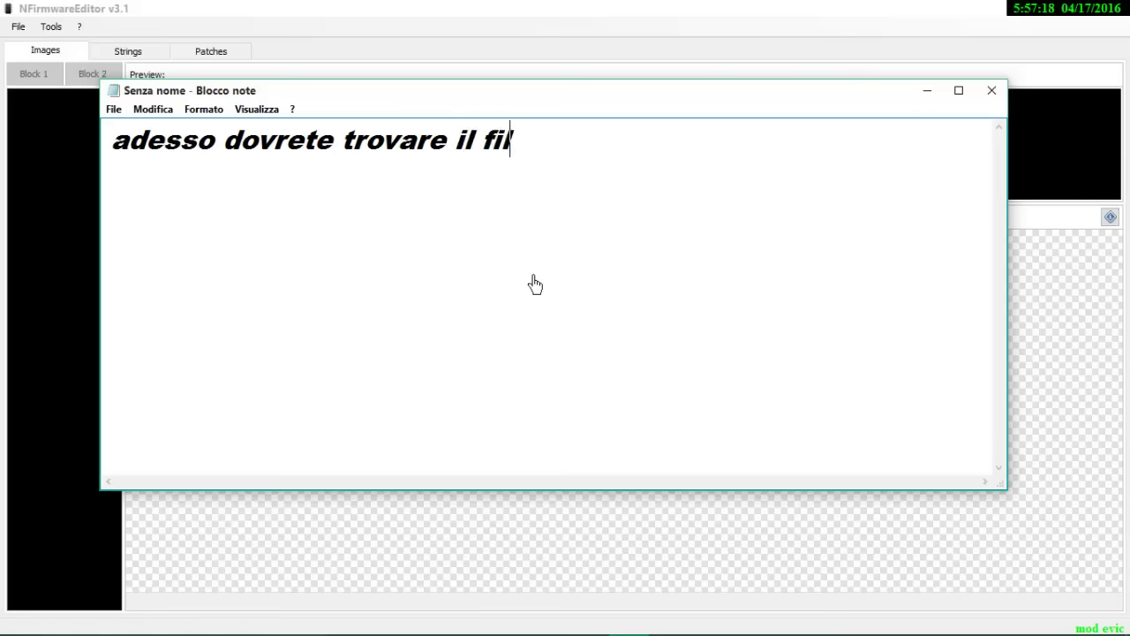
text(e .bi)
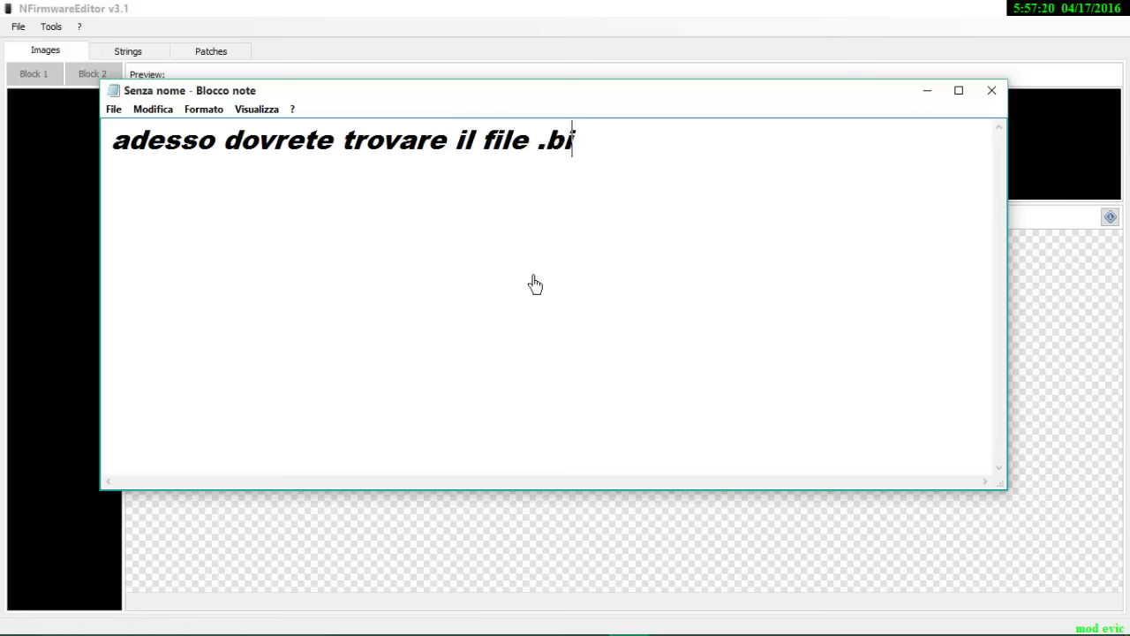
text(n ori)
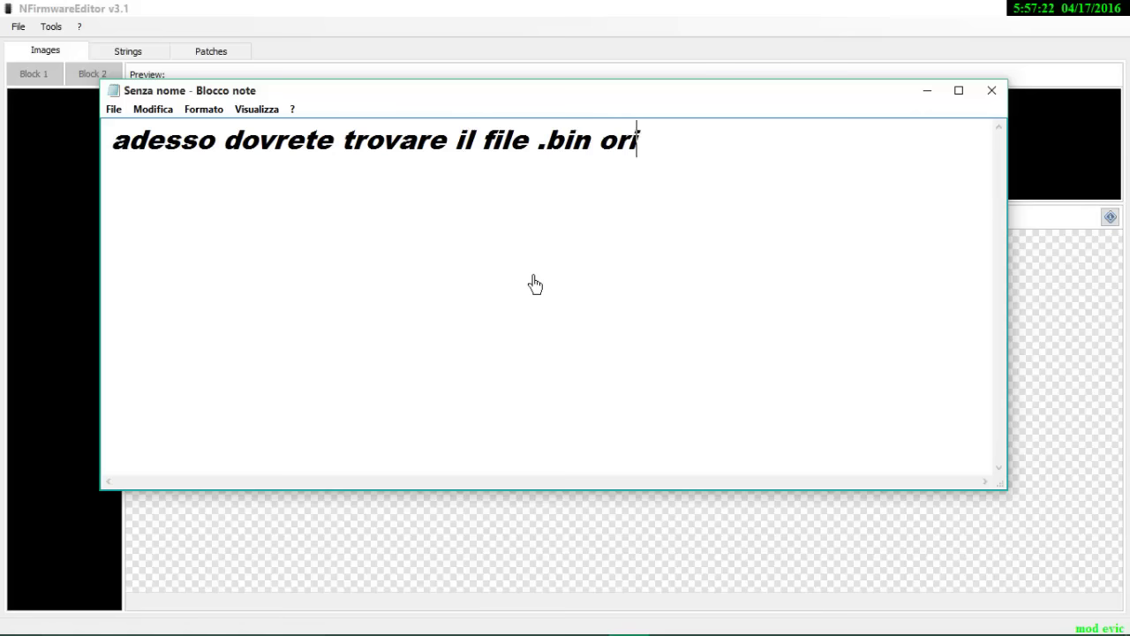
text(ginale de)
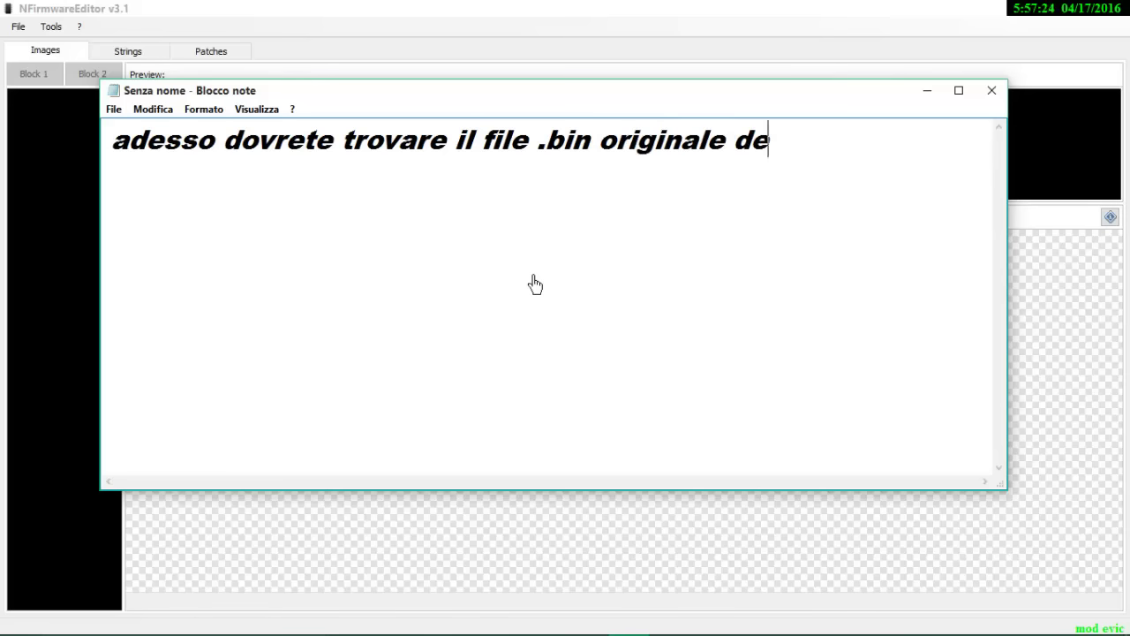
text(lla jou)
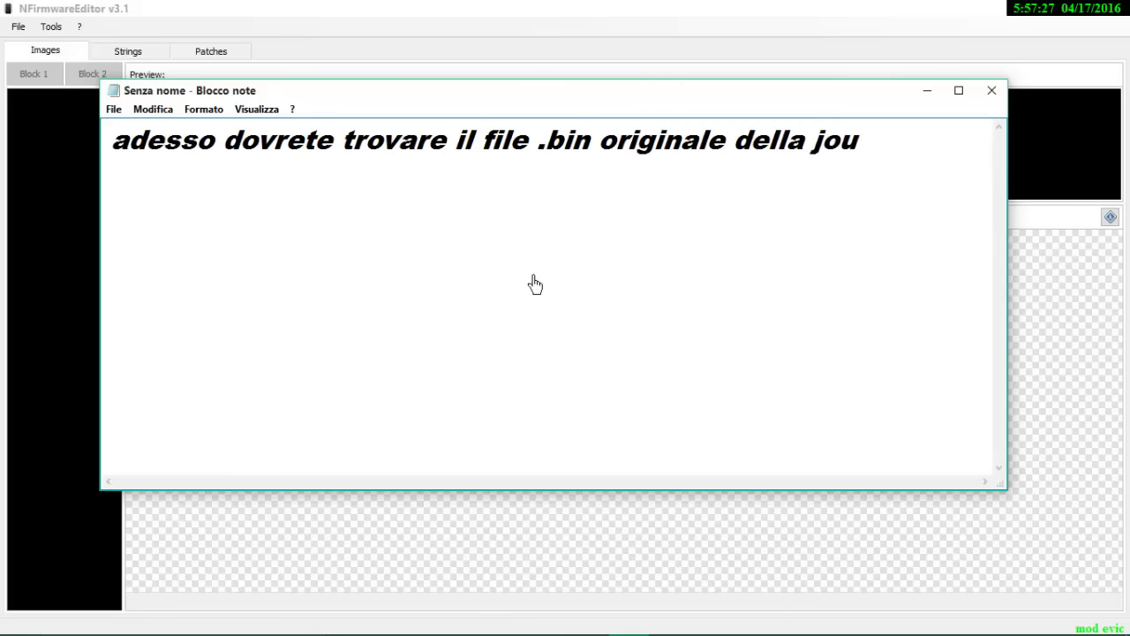
key(BackSpace)
text(yey)
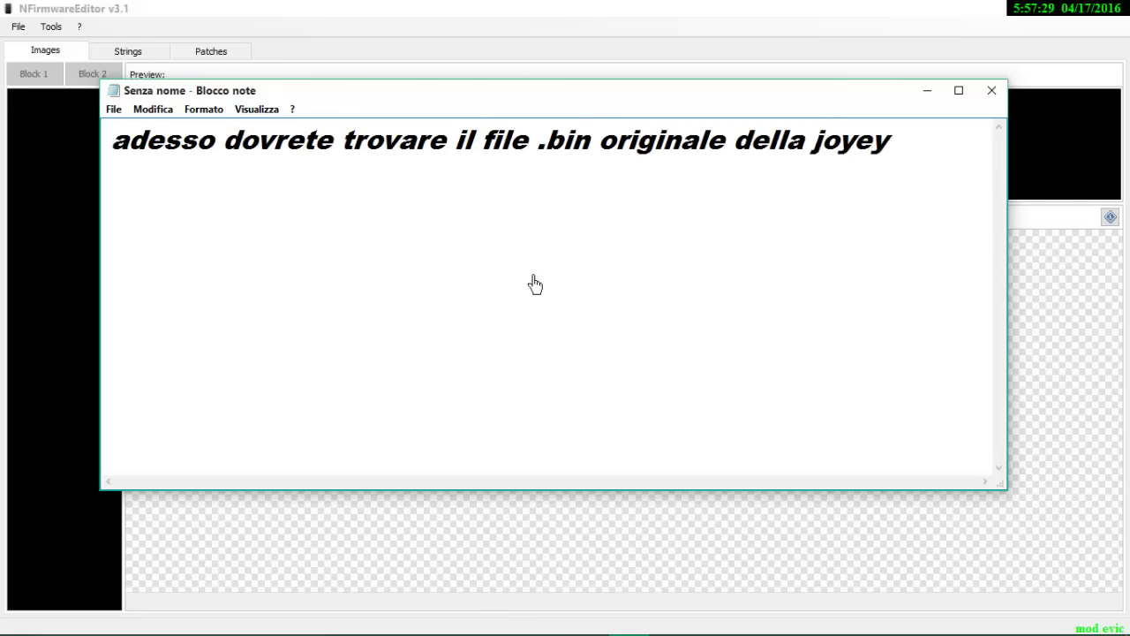
key(BackSpace)
text(tech)
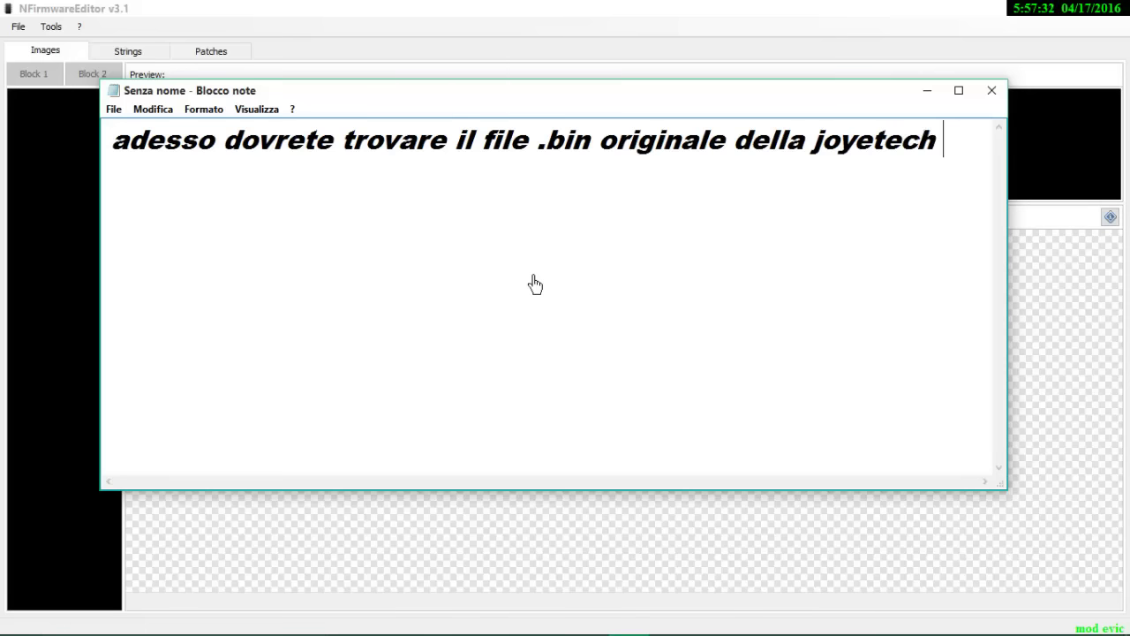
Step: Replace the note's text with "del ultimo aggiornamento 3.01"
drag(939, 151, 5, 132)
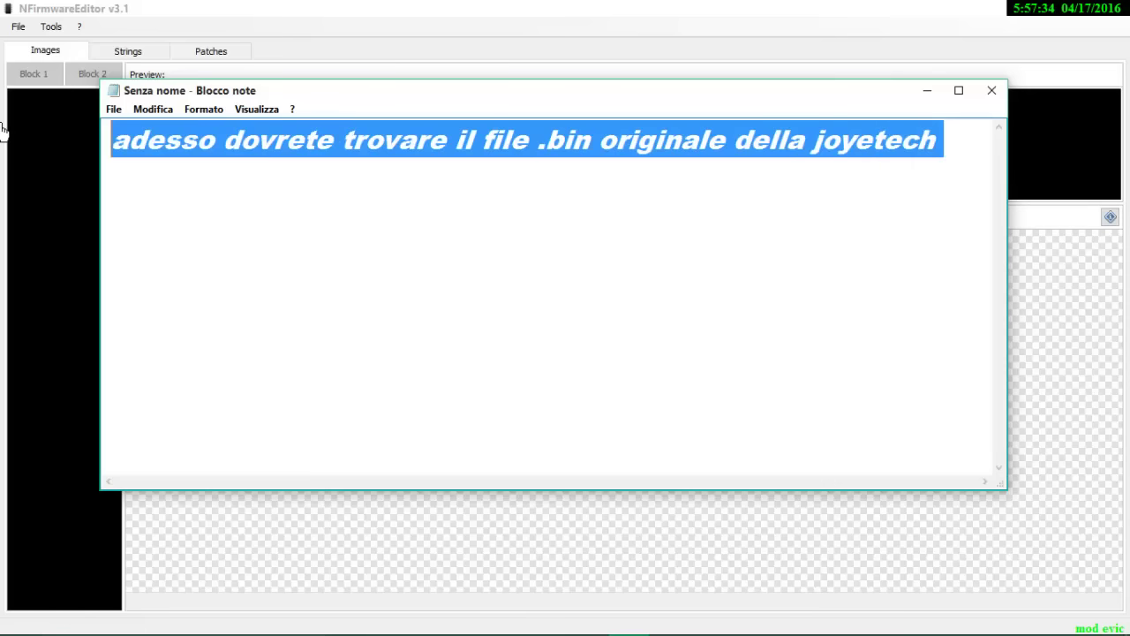
key(BackSpace)
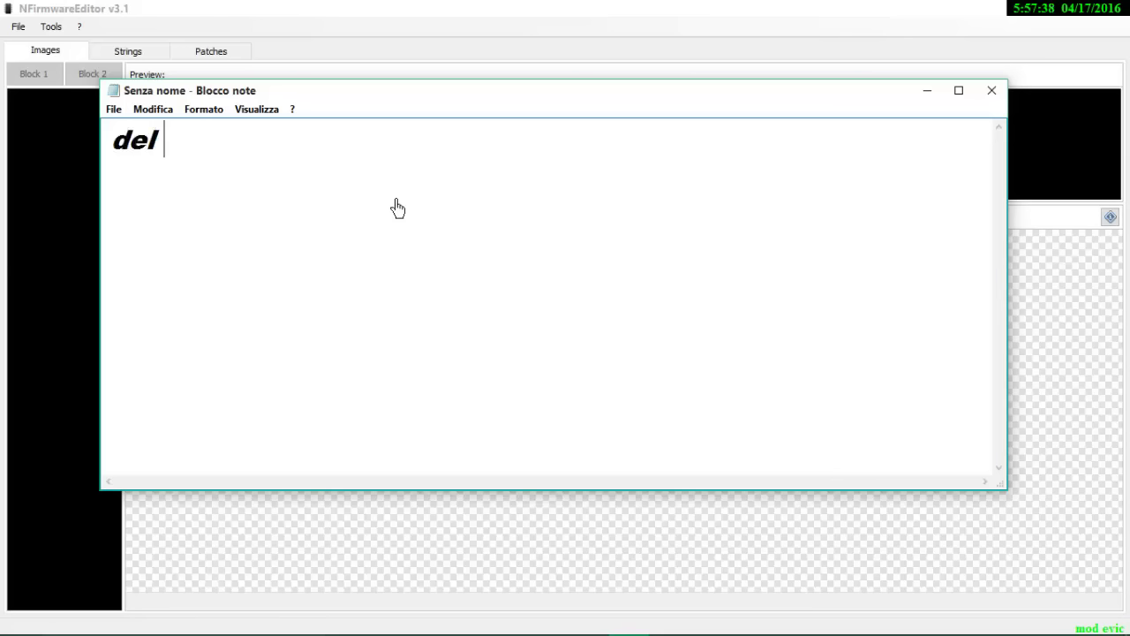
text(ultimo)
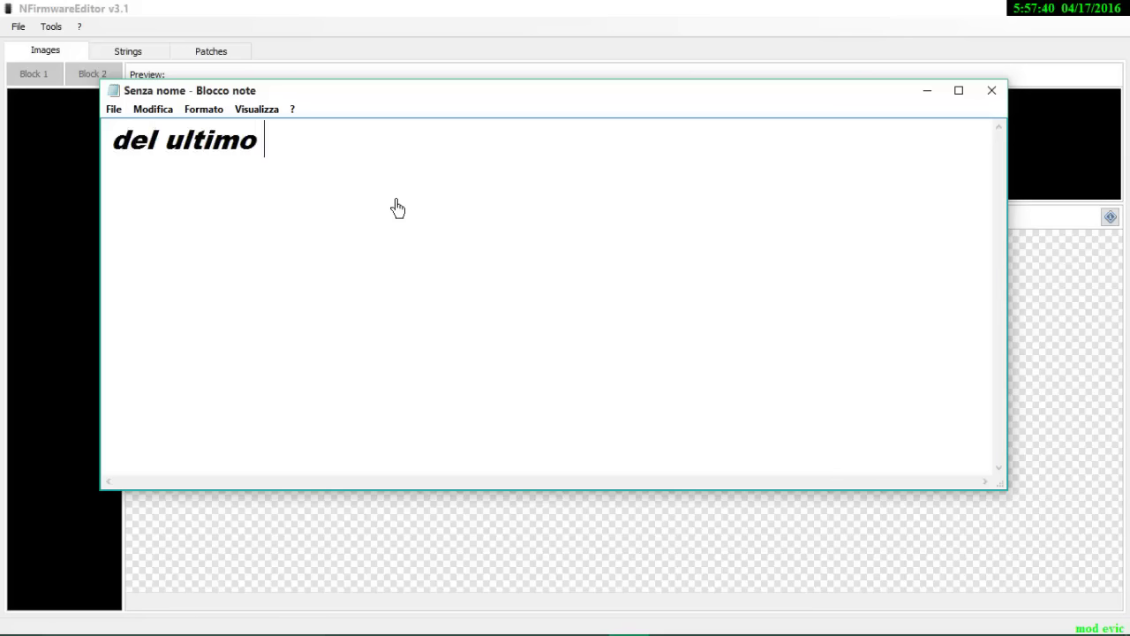
text( aggior)
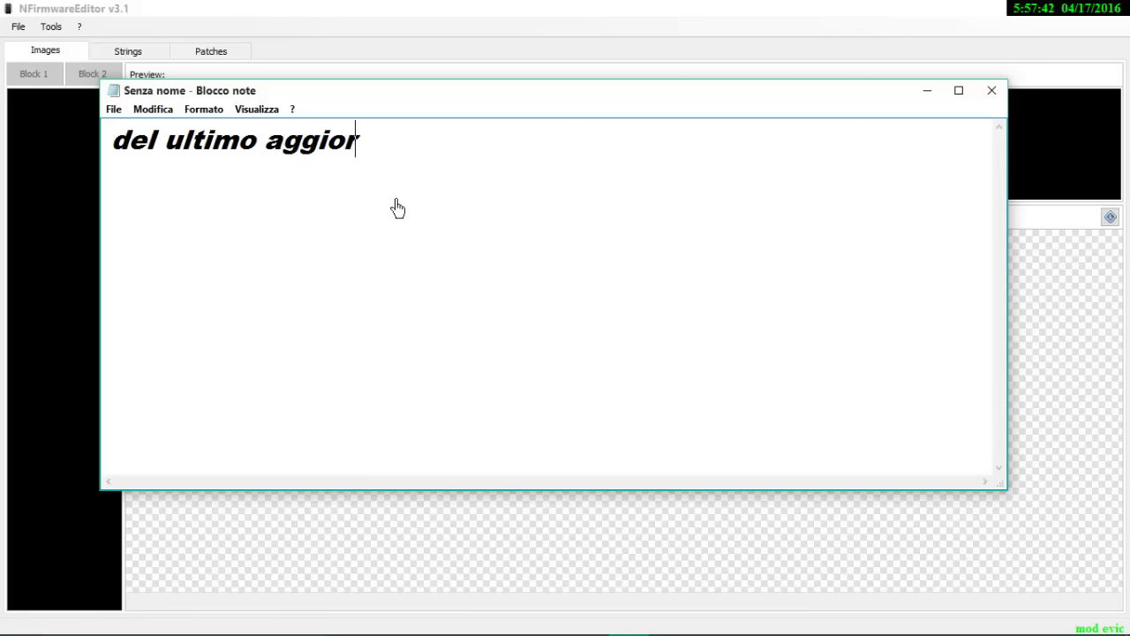
text(namento)
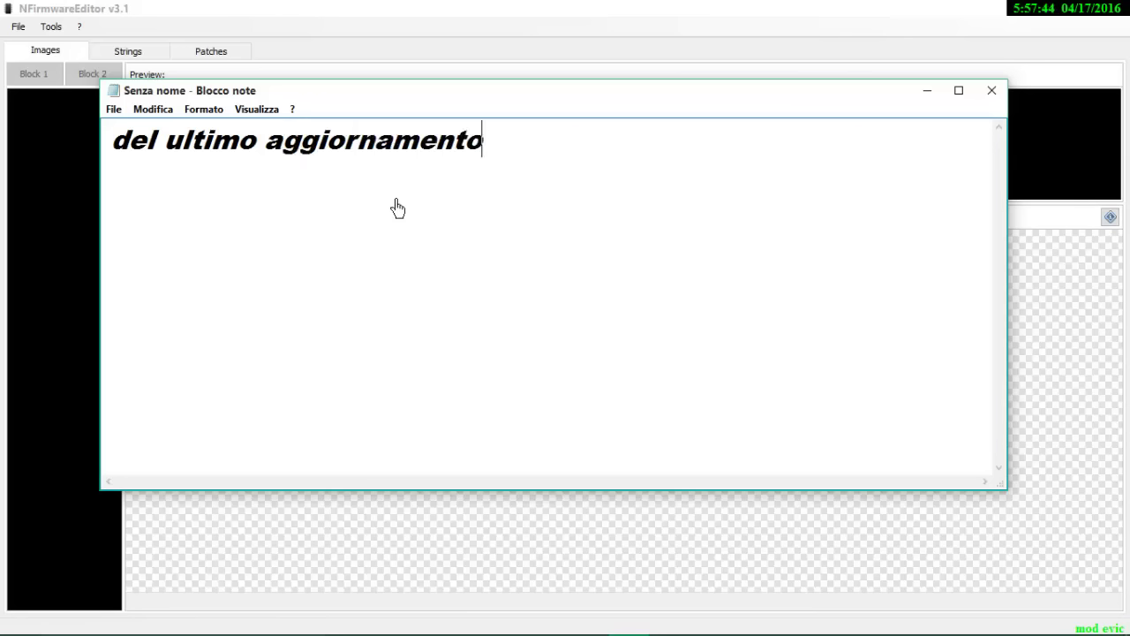
text( 3.01)
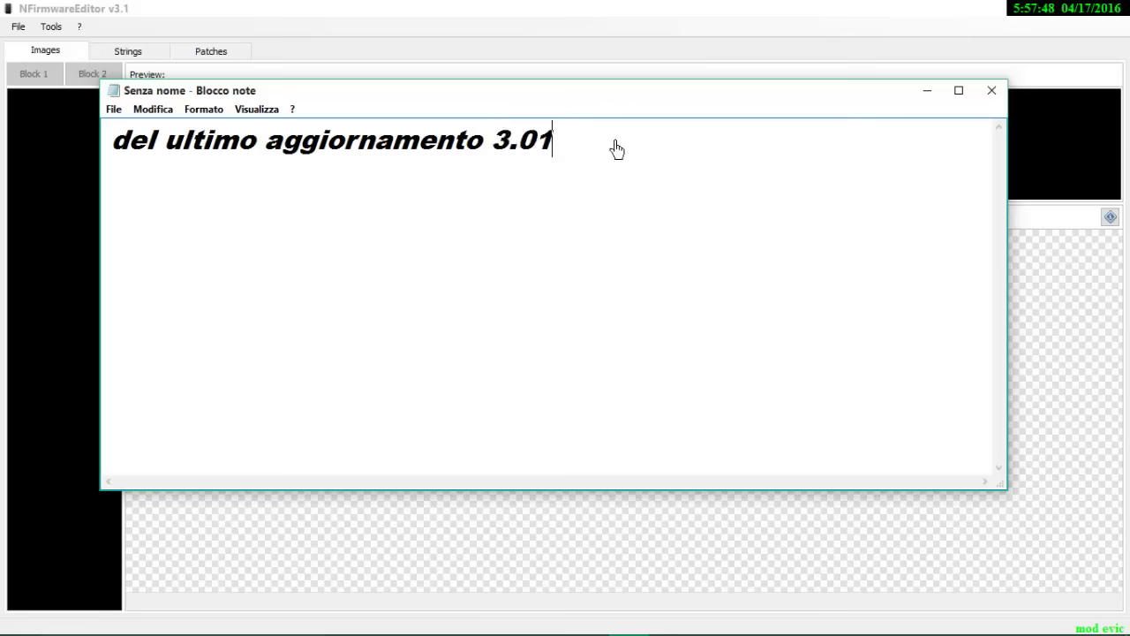
Step: Delete the note's text and minimize its window to return to NFirmwareEditor
drag(613, 149, 8, 126)
key(BackSpace)
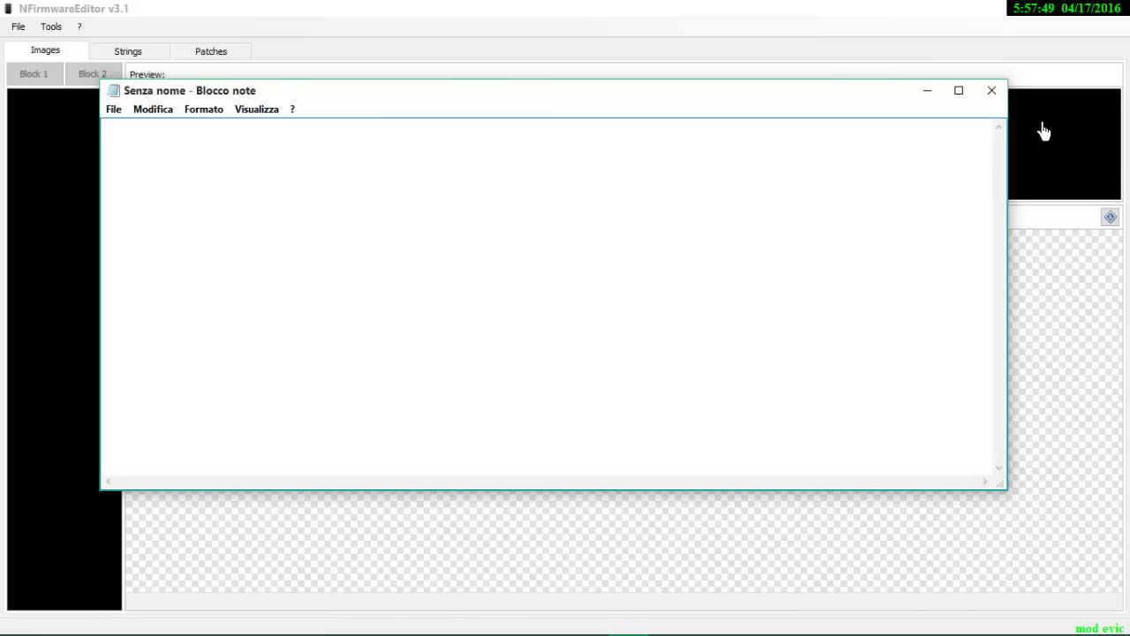
click(927, 90)
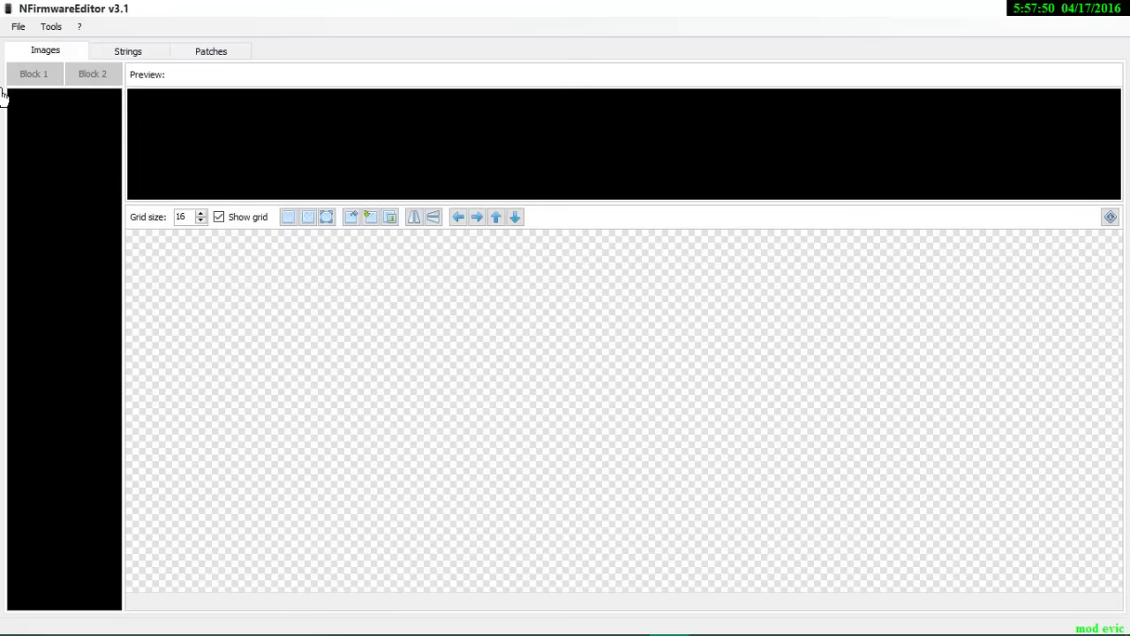
Step: Open the firmware file eVic_VTC_Mini_V3.01.bin from the EVIC VTC folder inside Vtc-Moddibg on the desktop
click(21, 30)
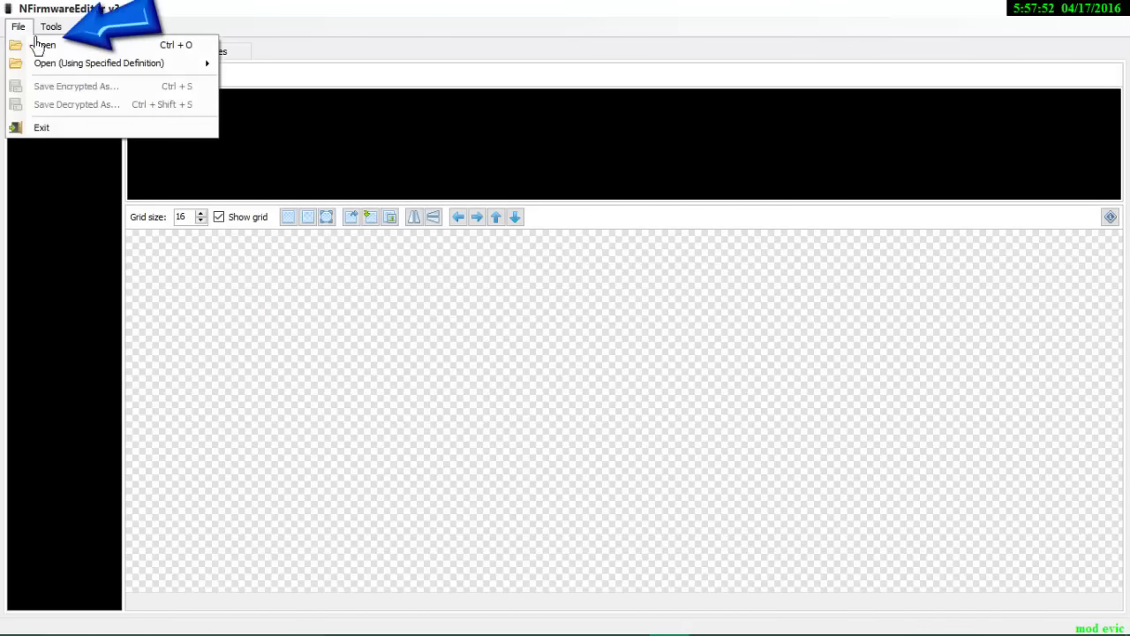
click(104, 53)
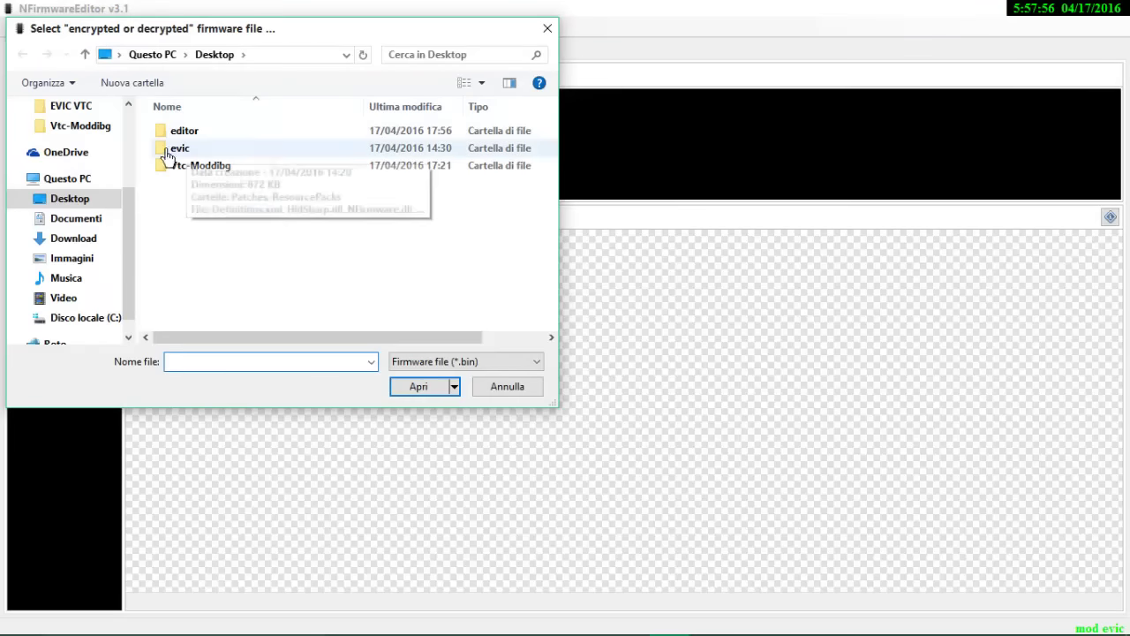
double_click(196, 165)
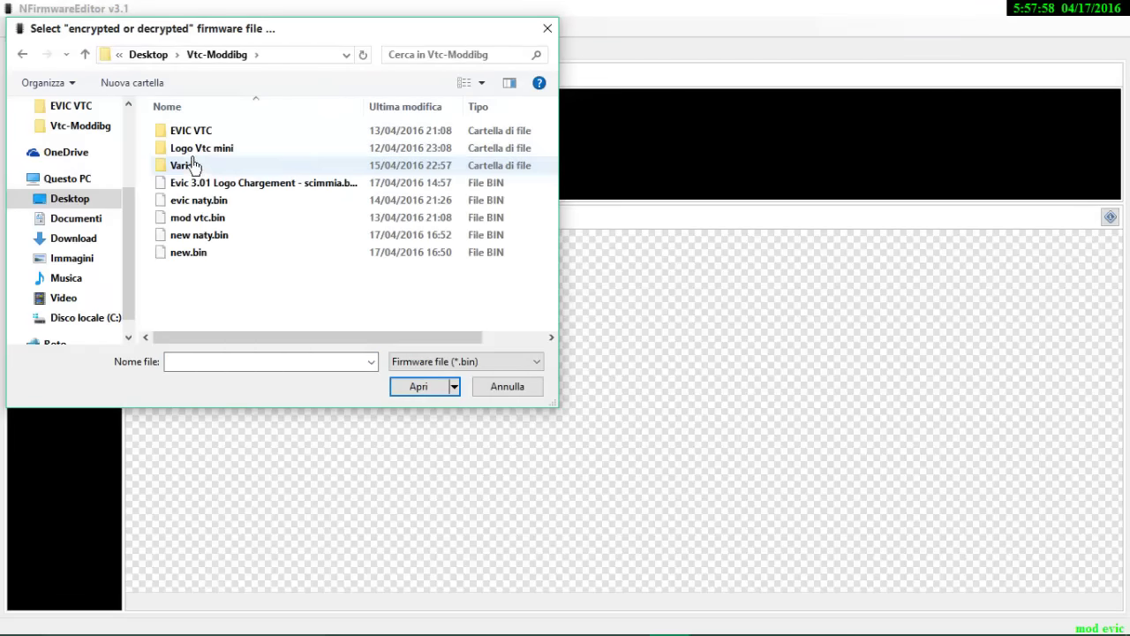
click(22, 54)
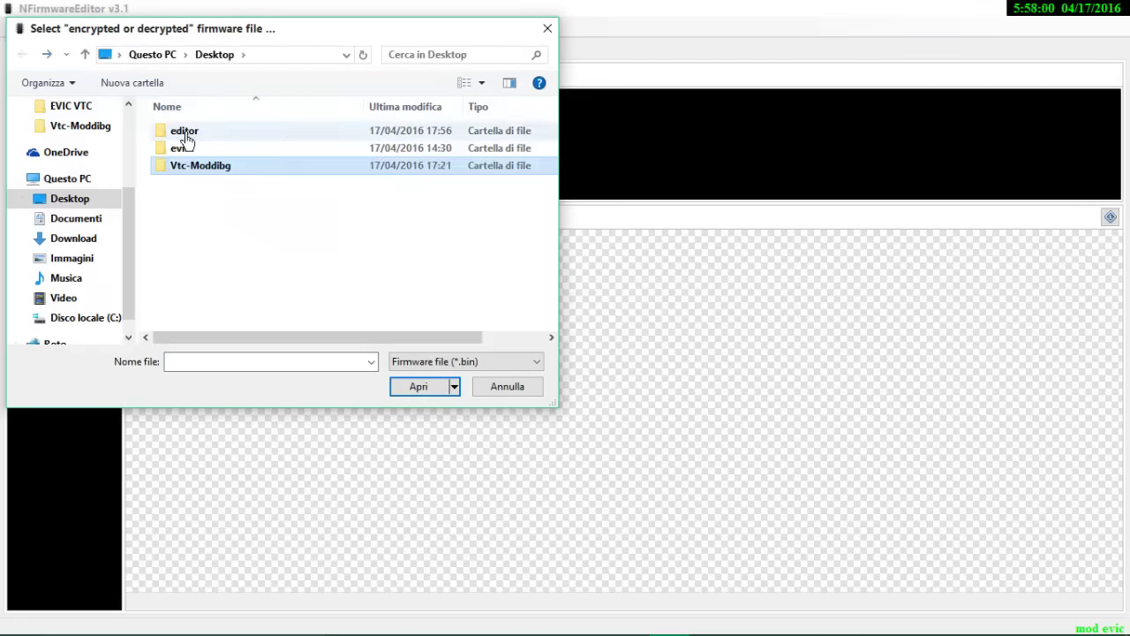
double_click(195, 148)
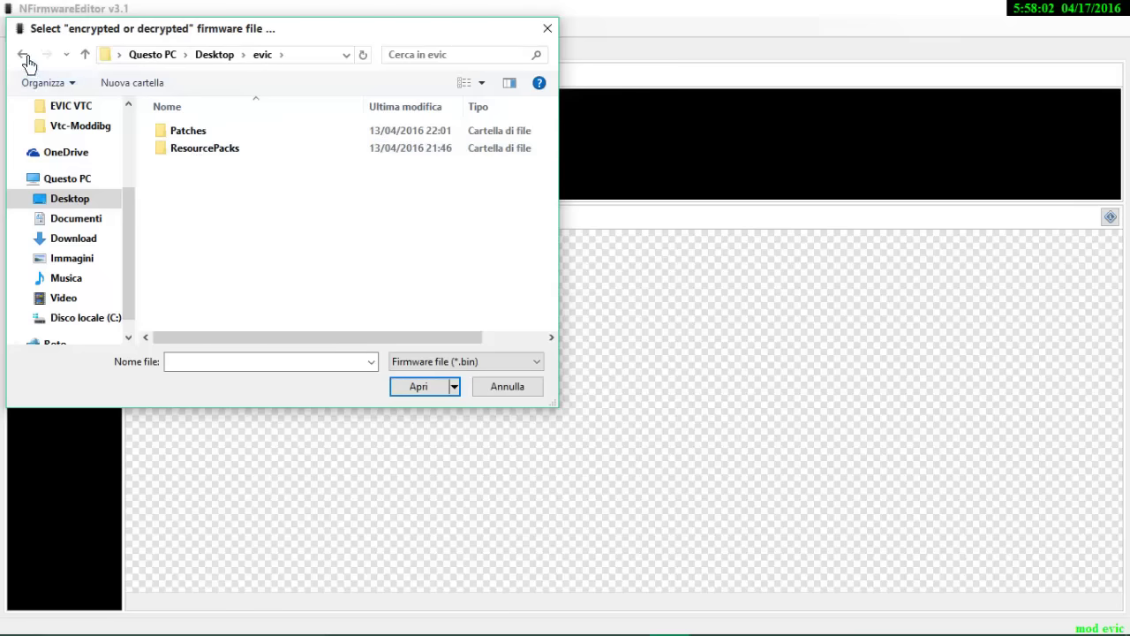
click(22, 55)
double_click(210, 165)
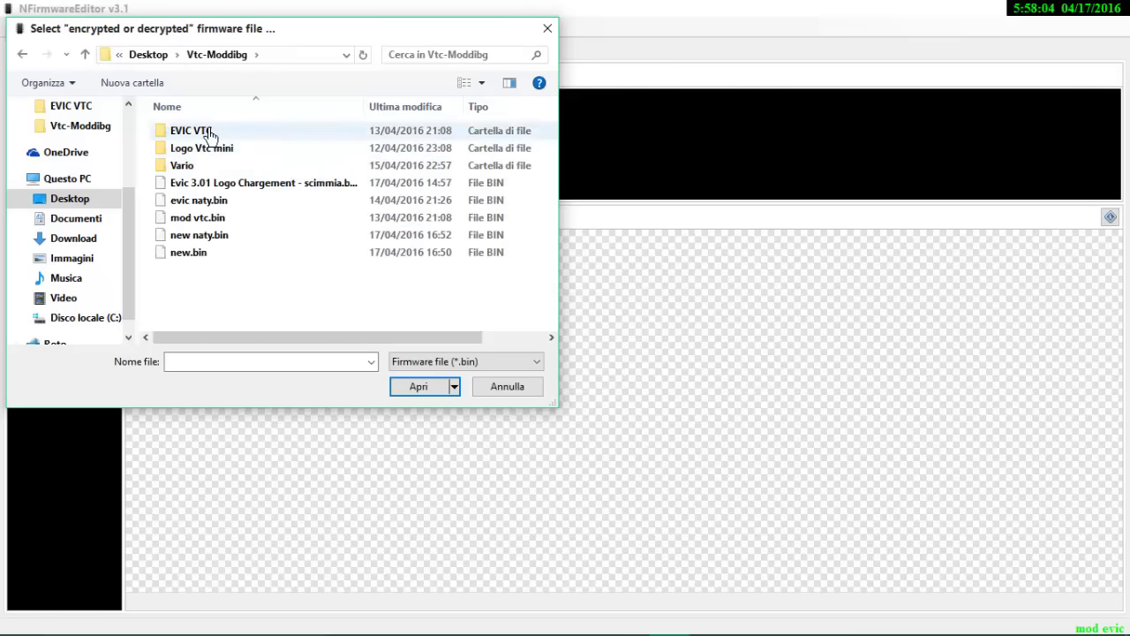
double_click(210, 130)
scroll(247, 243, down, 1)
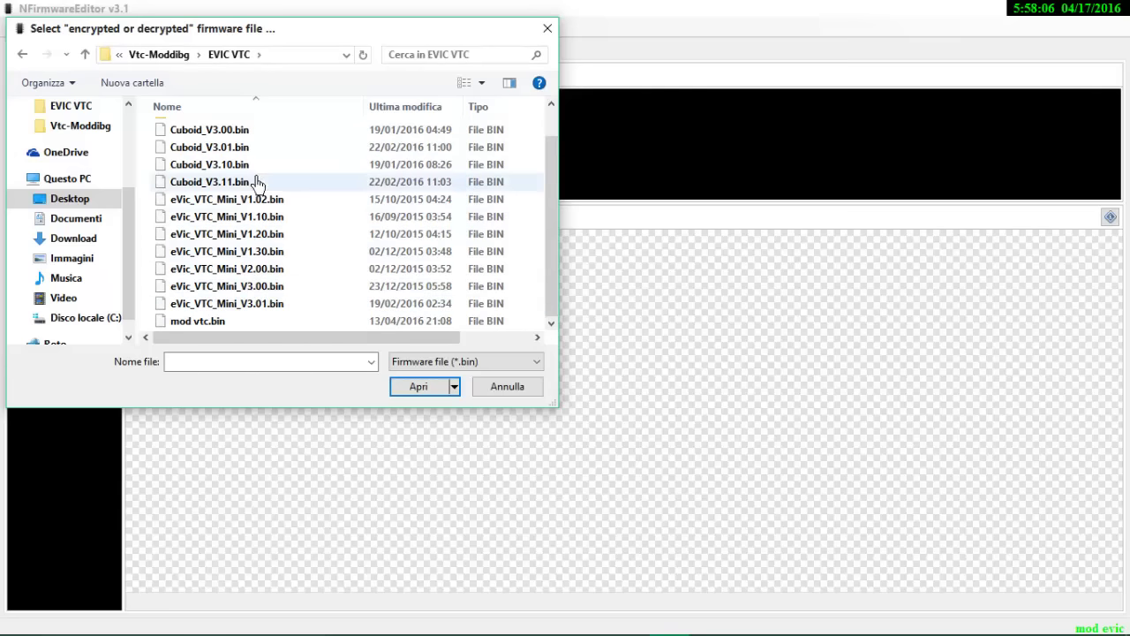
click(252, 310)
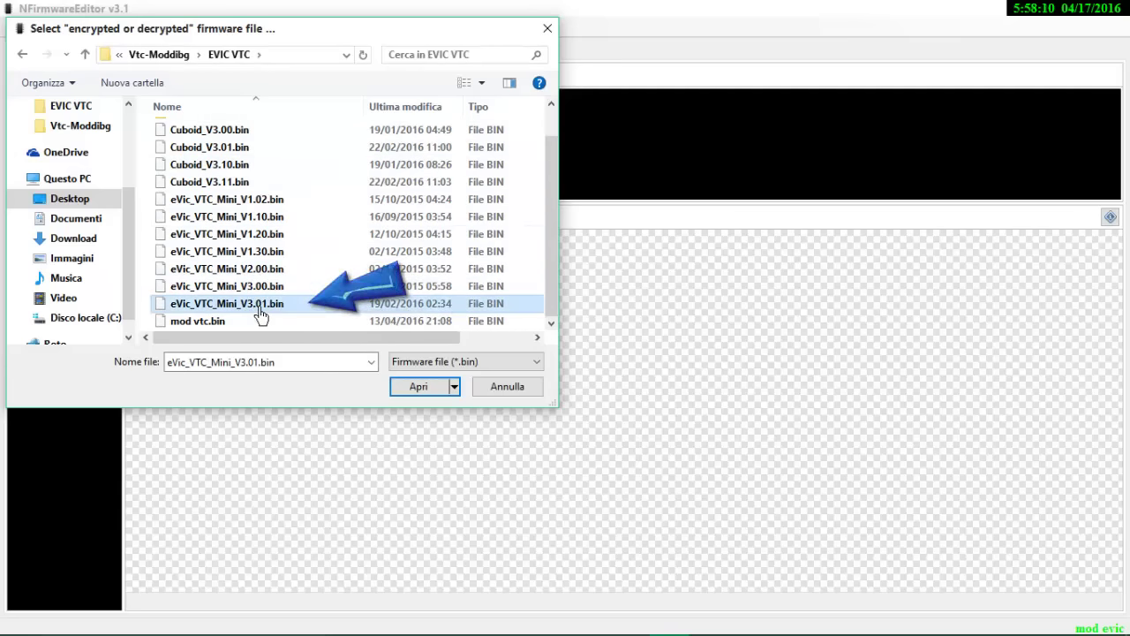
click(411, 386)
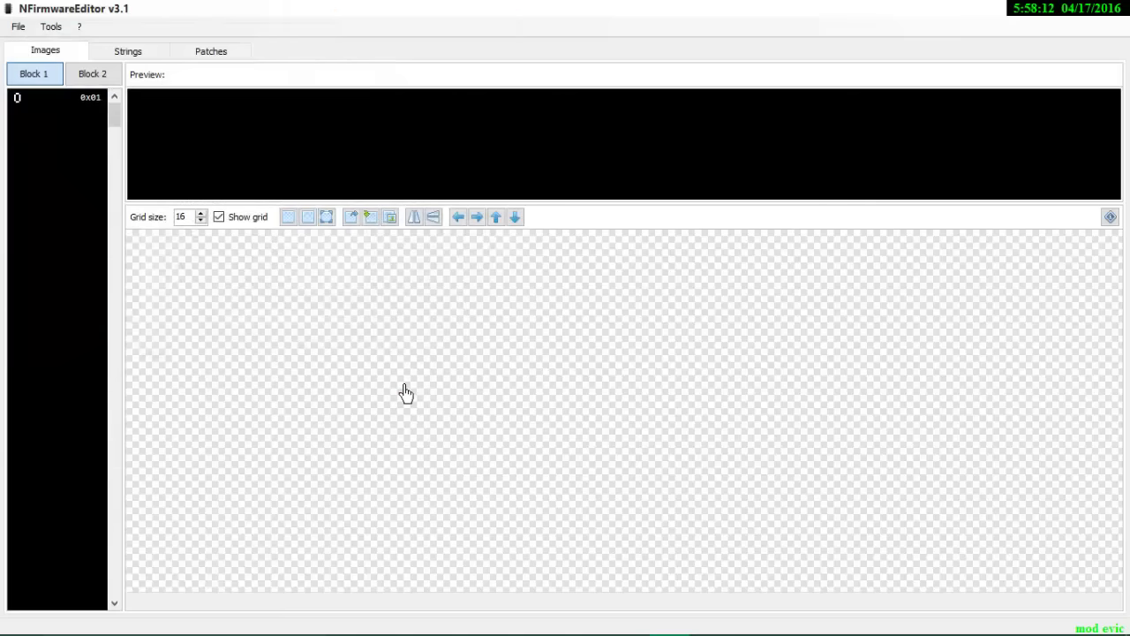
Step: Switch to the empty Notepad note and write "da qui ora potete cambiare tutti i parametri e font della vostra box"
mouse_move(427, 633)
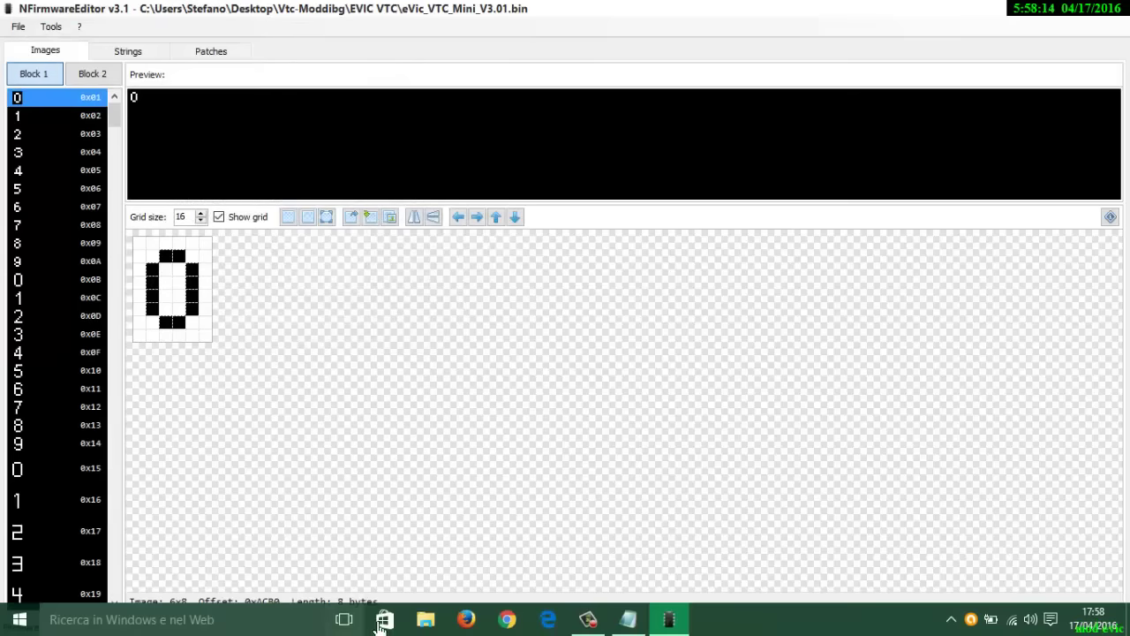
click(618, 623)
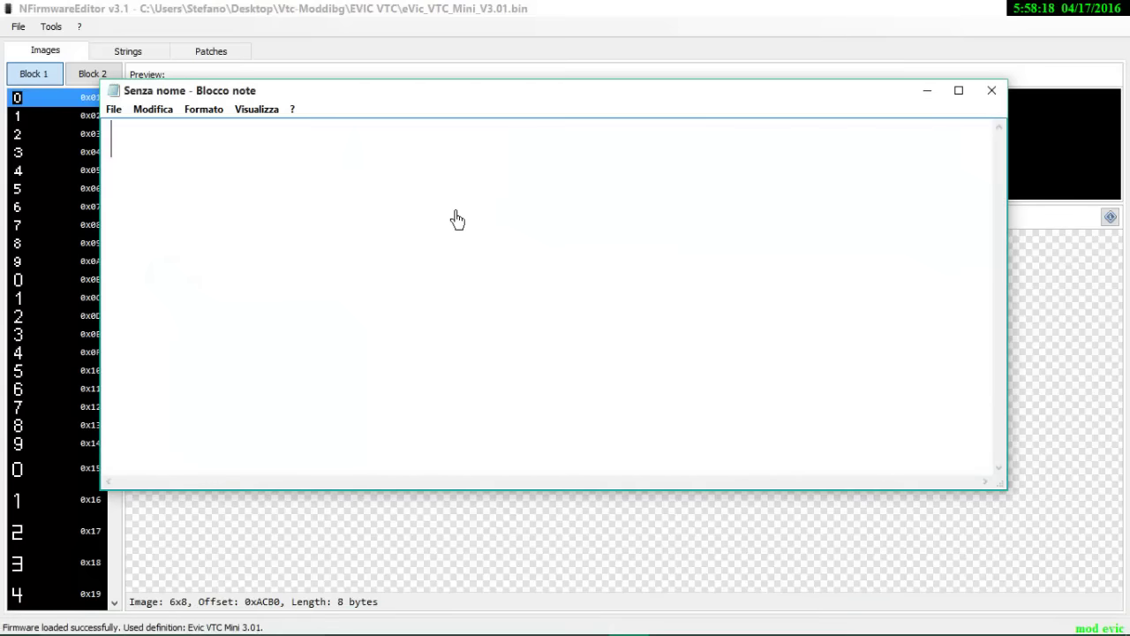
text(da qui)
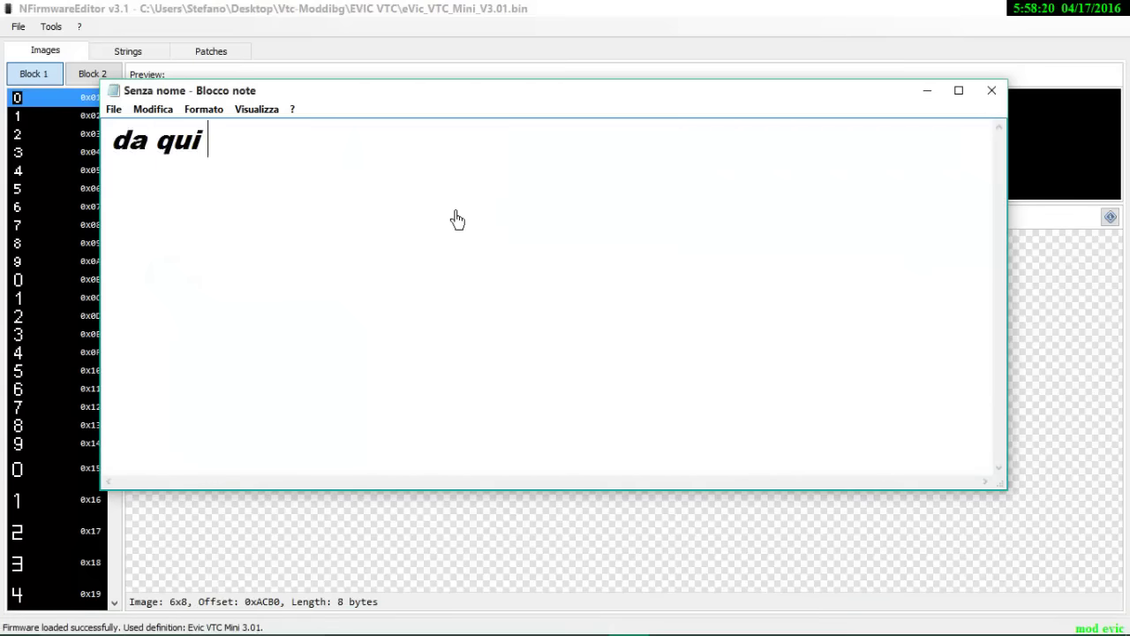
text( ora pot)
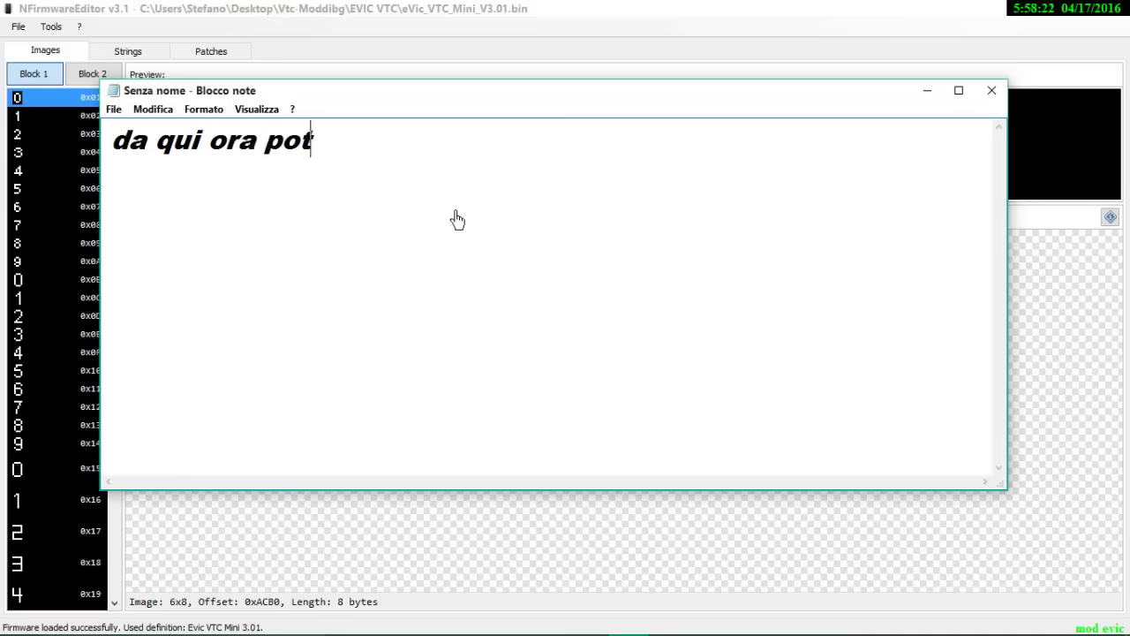
text(ete cam)
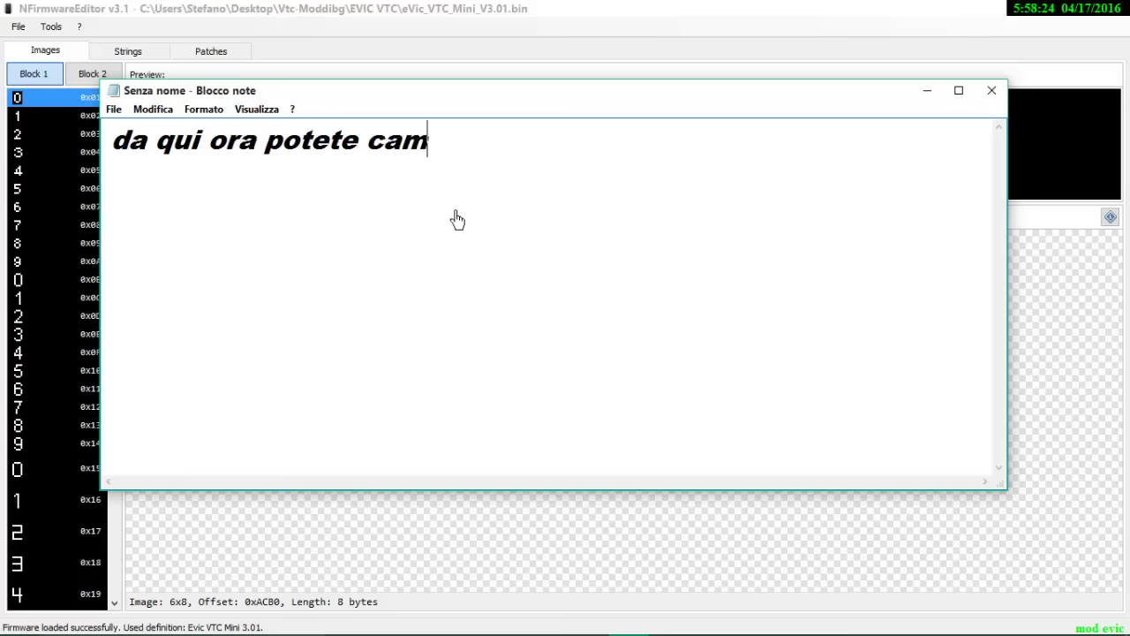
text(biare )
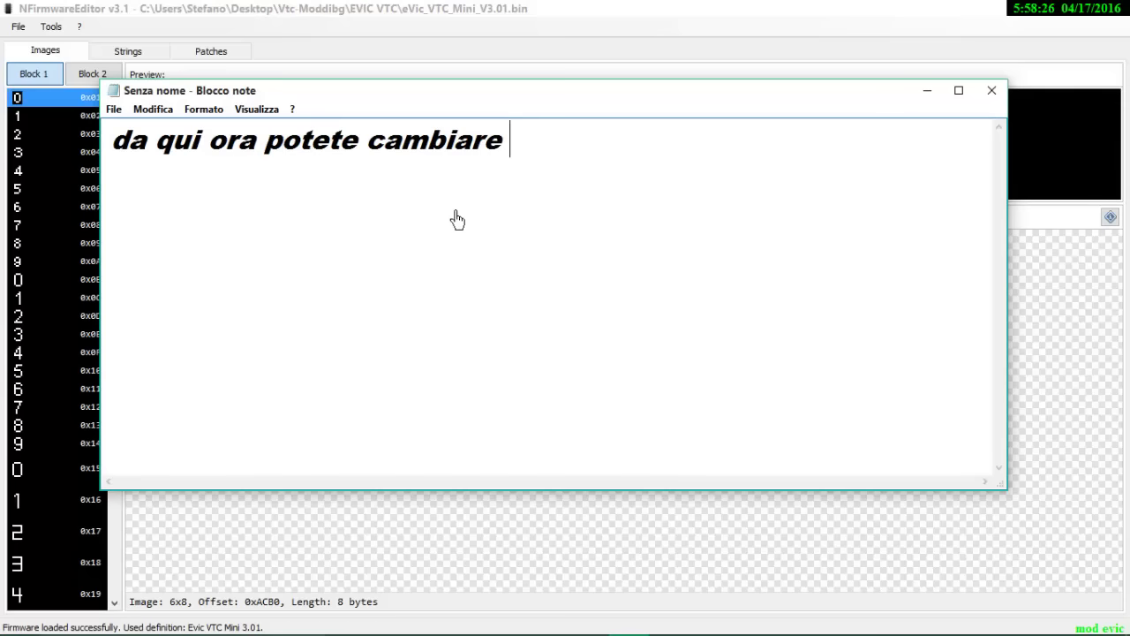
text(tutti i )
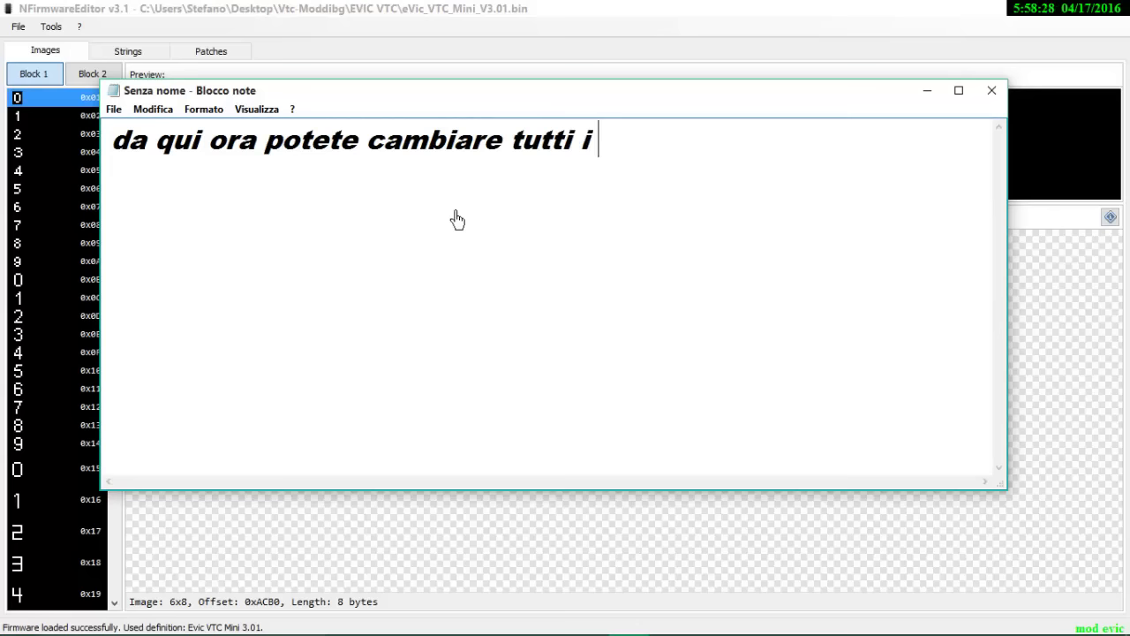
text(parame)
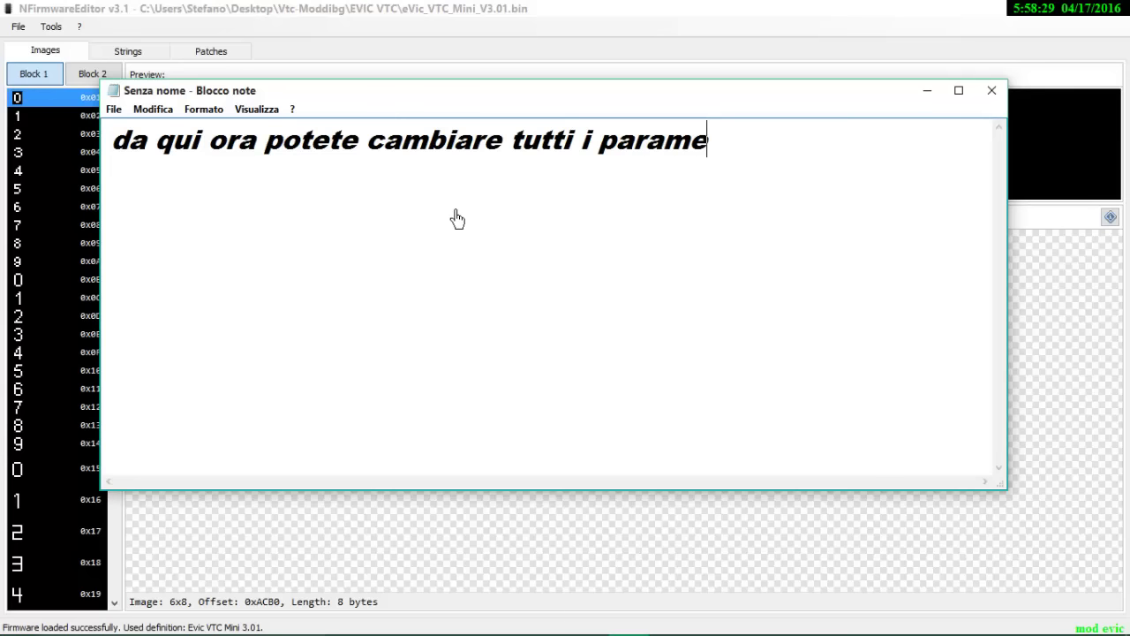
text(tri e fon)
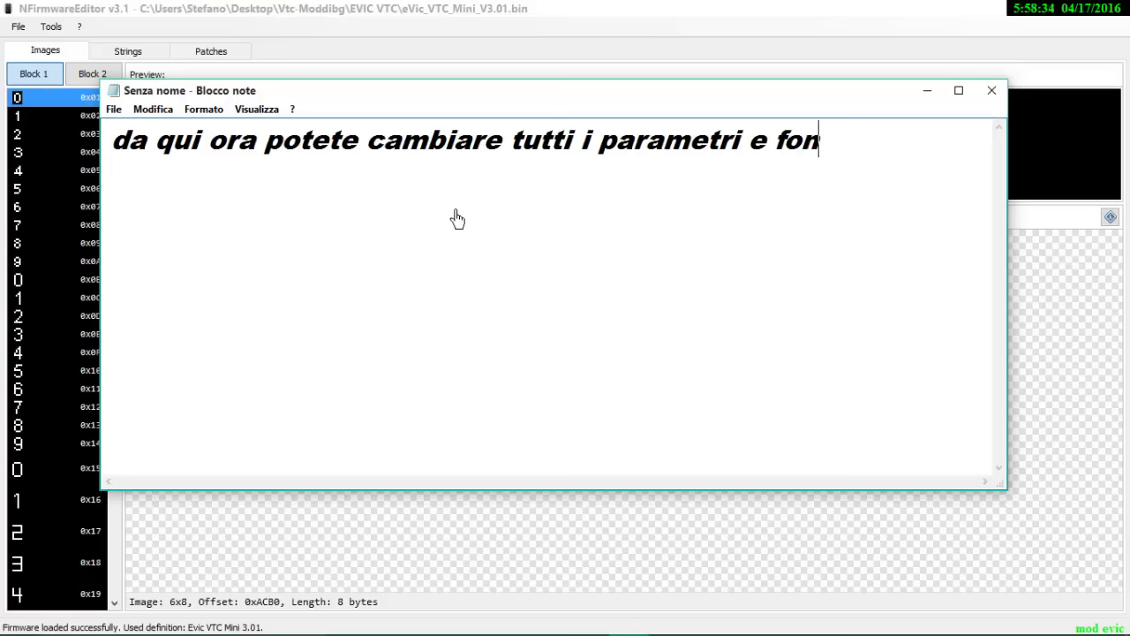
text(t del)
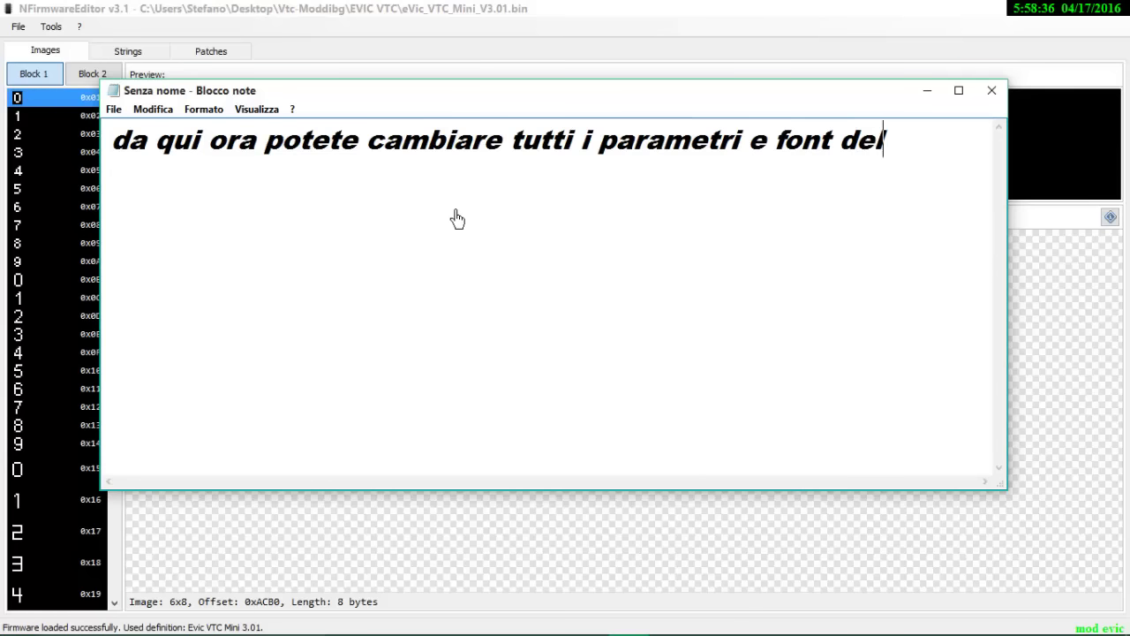
text(la vost)
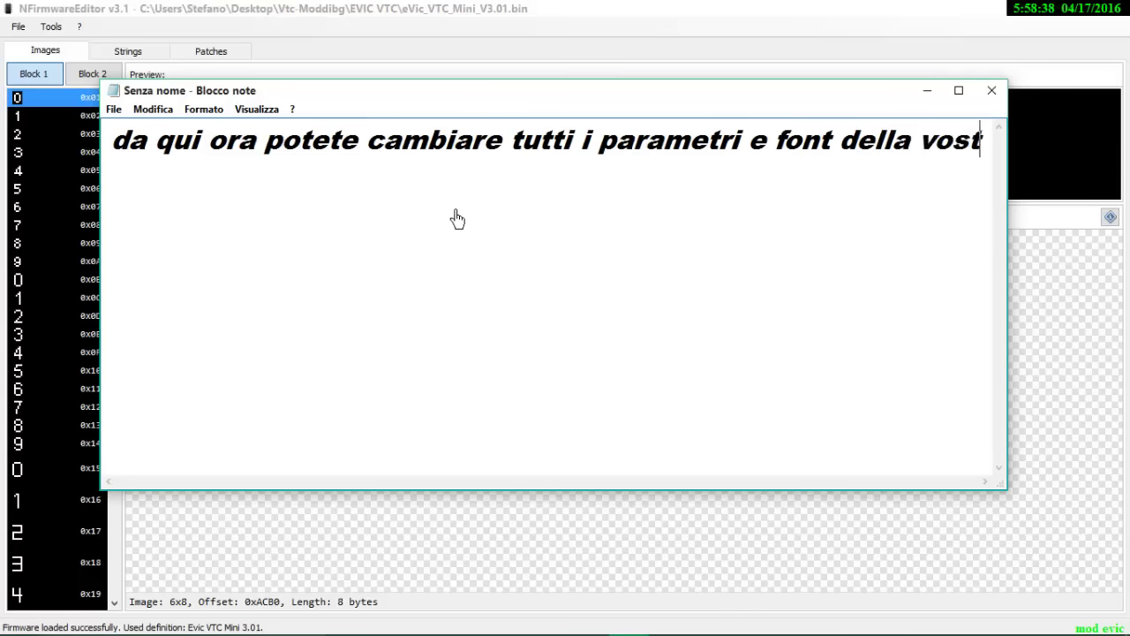
text(ra box)
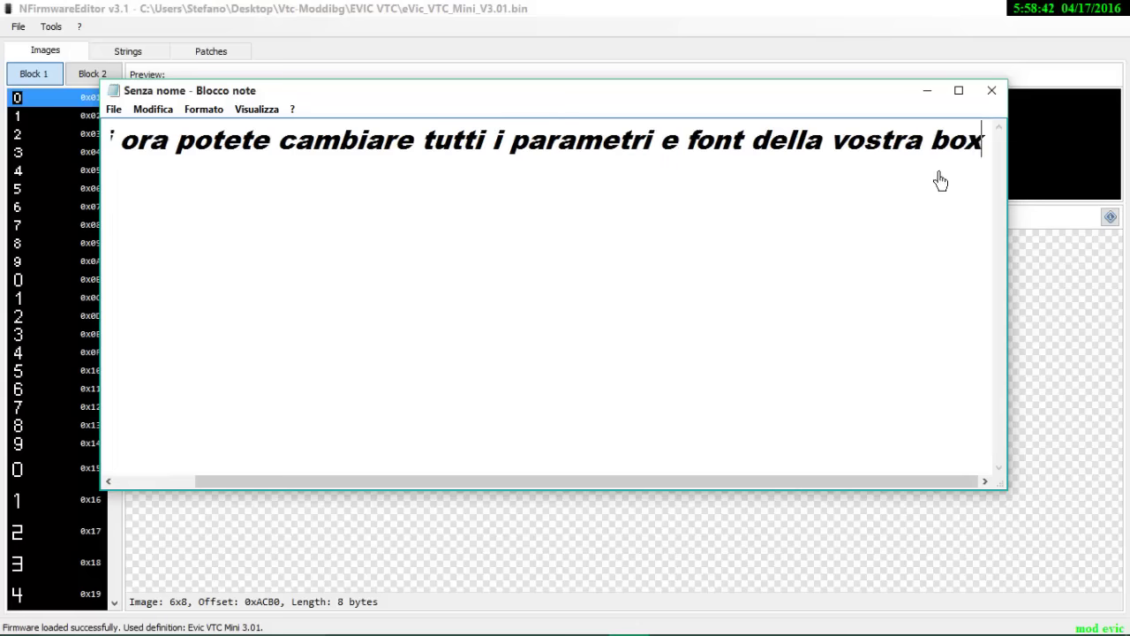
Step: Clear the note's text and minimize its window to return to NFirmwareEditor
key(ctrl+a)
key(BackSpace)
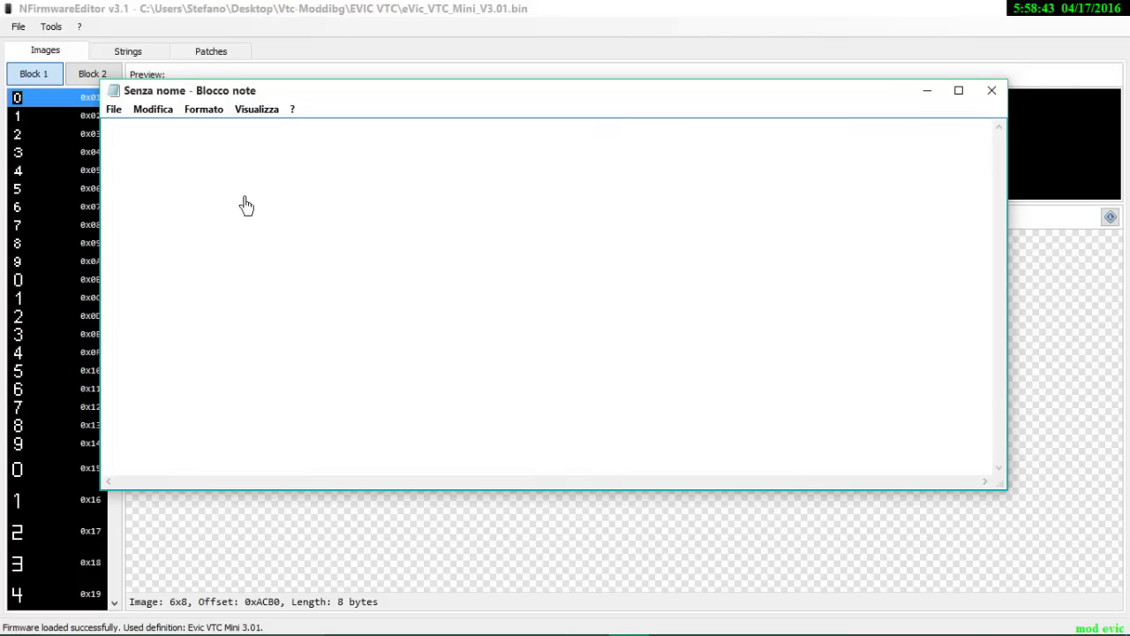
click(925, 91)
Step: Examine the digit glyphs in Block 1 of the firmware images, from the small fonts to the large ones
click(53, 206)
click(50, 298)
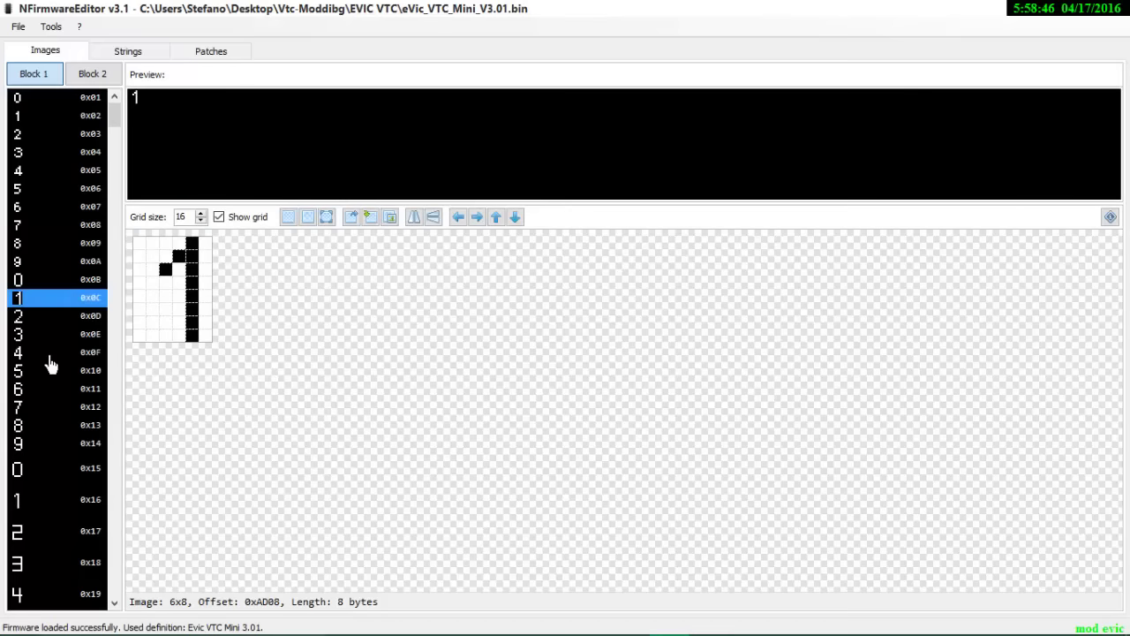
click(51, 370)
click(62, 427)
scroll(63, 447, down, 6)
click(60, 429)
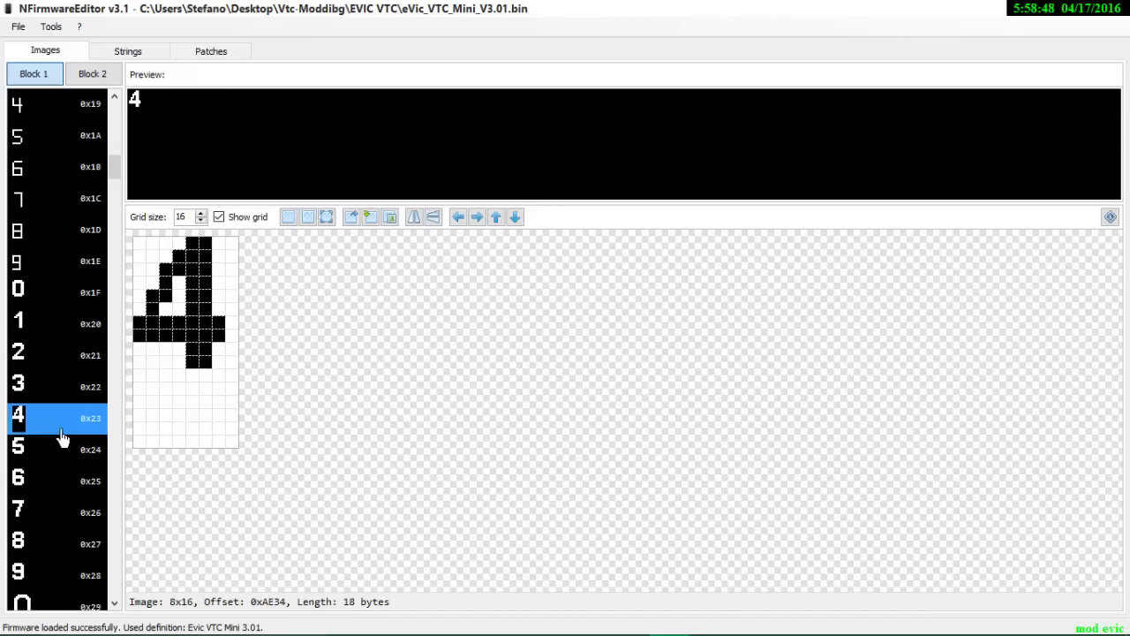
scroll(61, 433, down, 10)
click(61, 433)
scroll(61, 432, down, 6)
click(62, 433)
scroll(62, 434, down, 1)
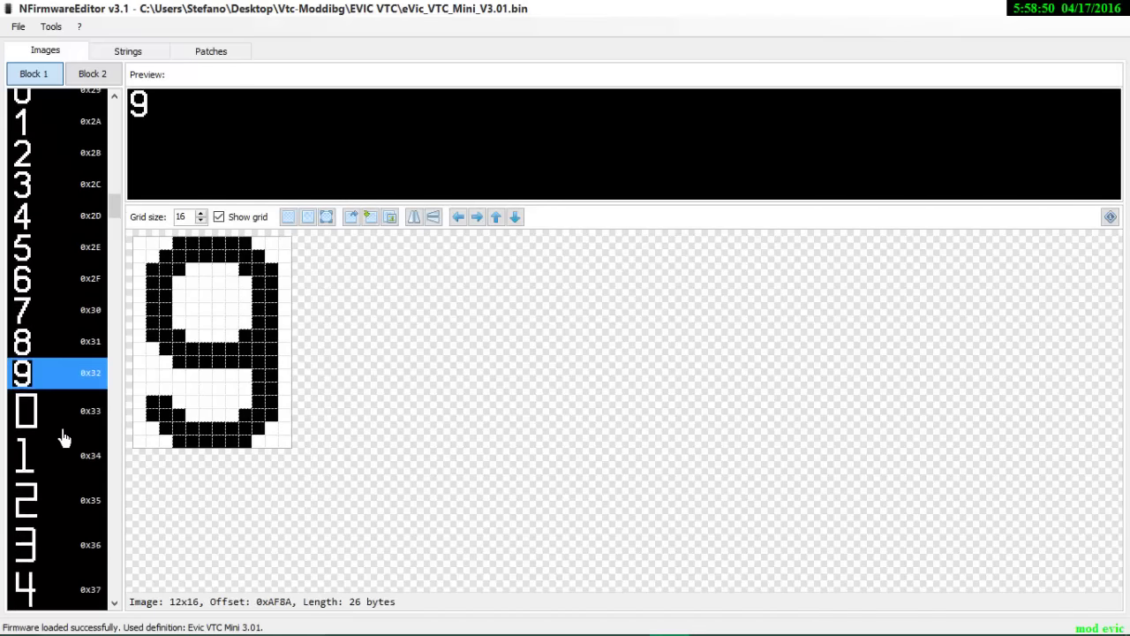
scroll(64, 439, down, 2)
click(62, 374)
scroll(61, 429, down, 1)
scroll(61, 429, down, 2)
click(63, 368)
Step: In the large thin "1" glyph (0x34), add a hook below the top bar's left end and erase the base's lower-right corner pixel
click(79, 308)
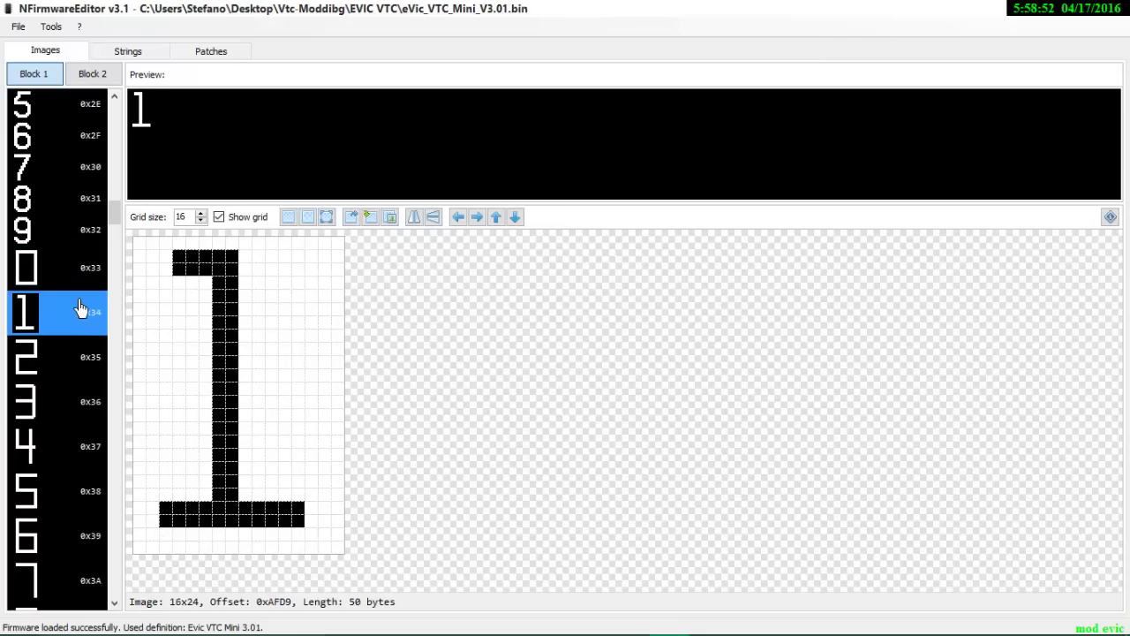
mouse_move(207, 274)
mouse_down()
mouse_move(168, 270)
mouse_move(166, 310)
mouse_move(182, 285)
mouse_move(232, 276)
mouse_up()
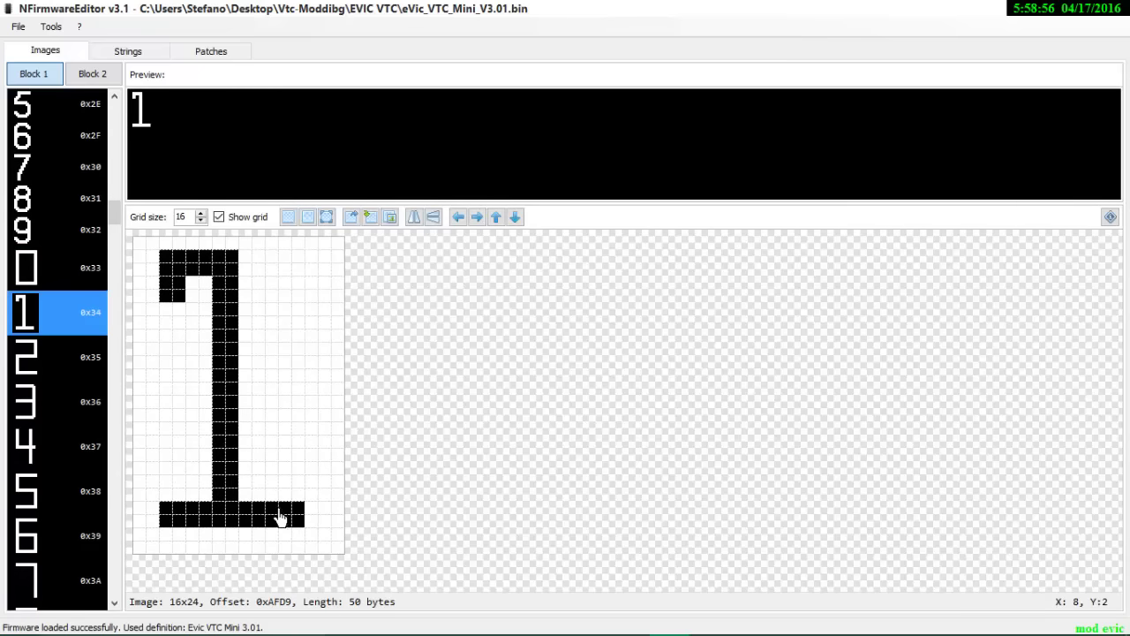
drag(298, 507, 299, 525)
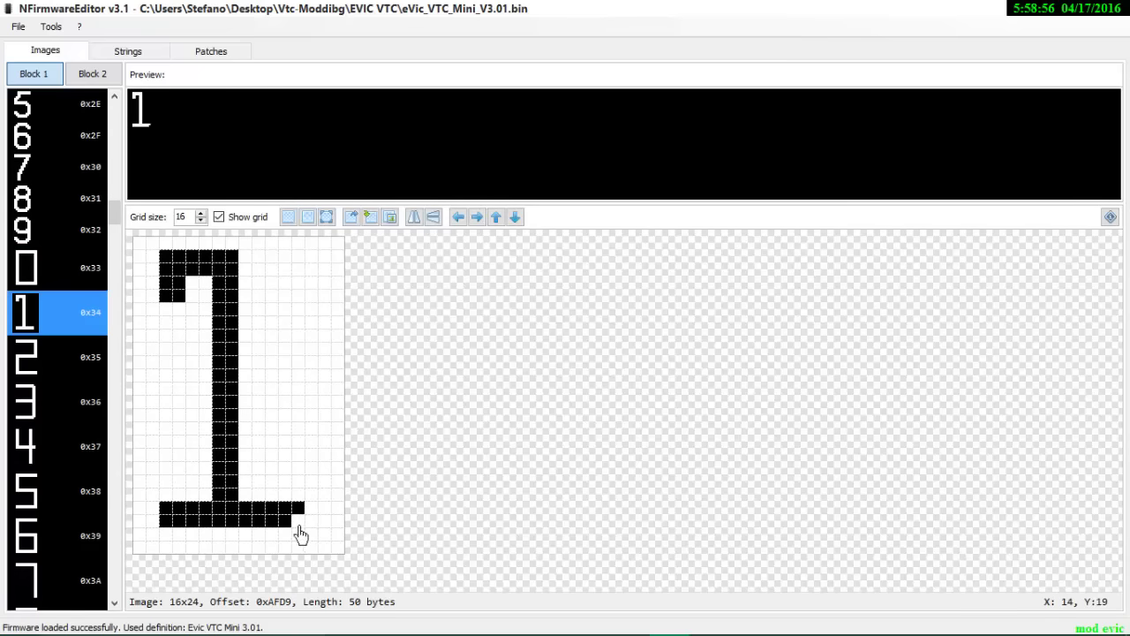
Step: Add a short two-pixel-thick crossbar through the stem of the large thin "7" glyph (0x3A)
click(43, 398)
click(45, 364)
click(62, 456)
scroll(53, 468, down, 4)
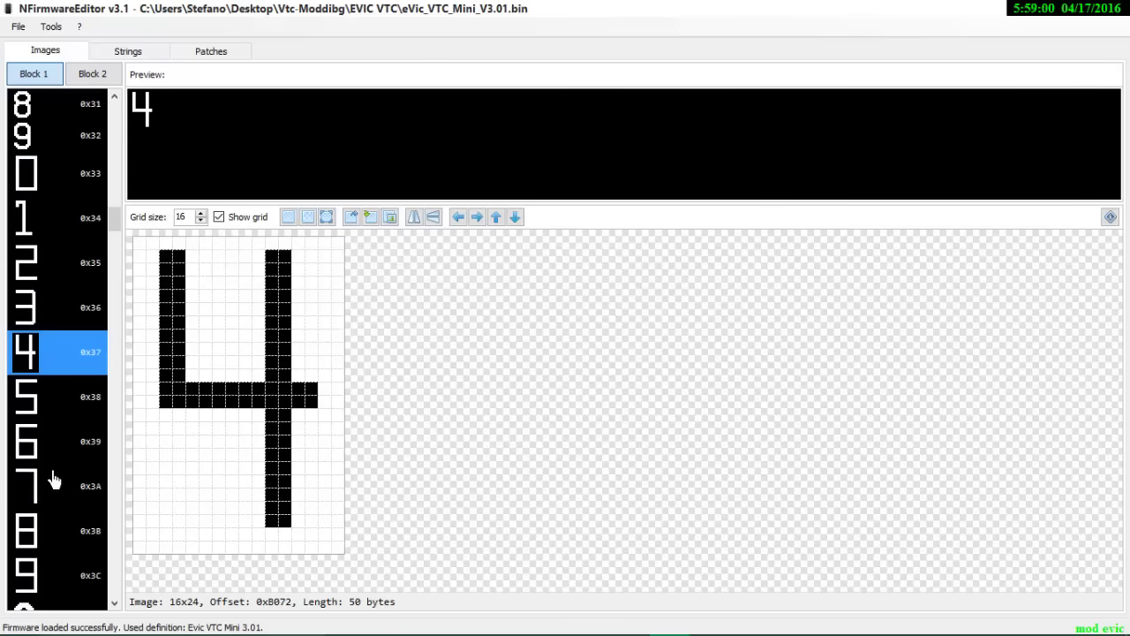
click(50, 249)
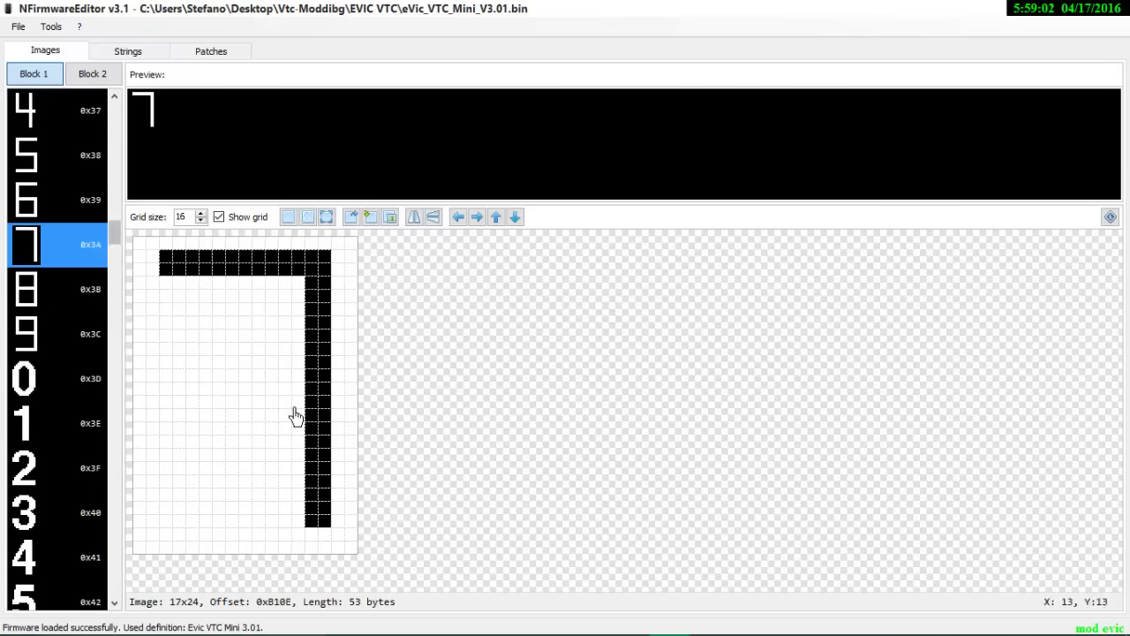
mouse_move(282, 389)
mouse_down()
mouse_move(295, 404)
mouse_move(345, 407)
mouse_move(341, 396)
mouse_up()
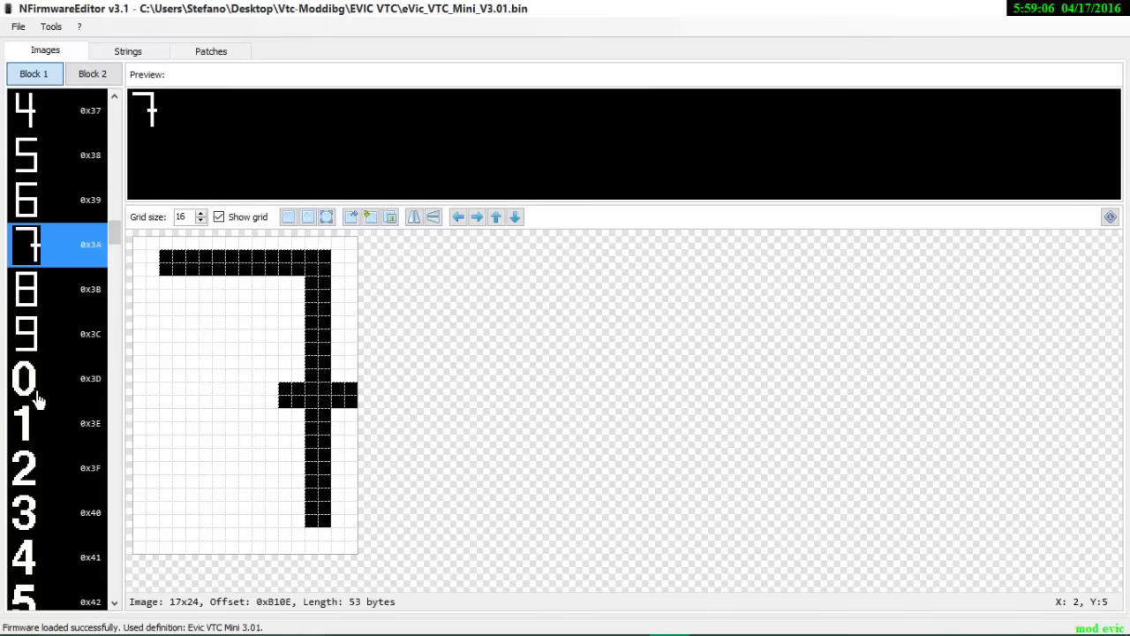
Step: Lengthen the lightning bolt in the charging battery image (0xAF) by one pixel at each end
scroll(37, 406, down, 12)
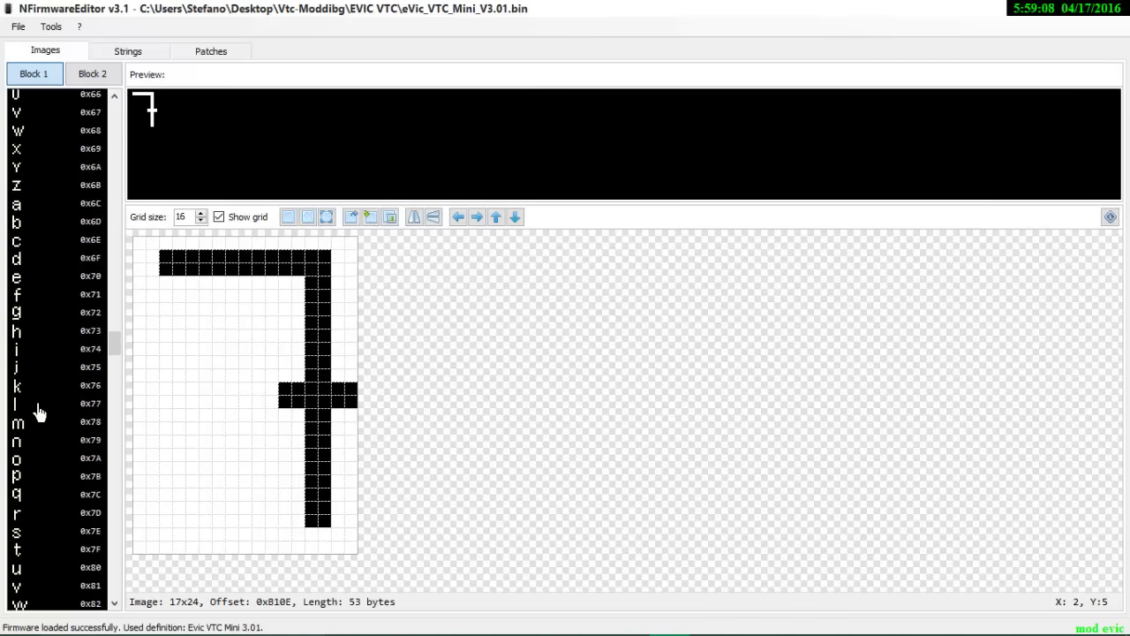
scroll(37, 411, down, 12)
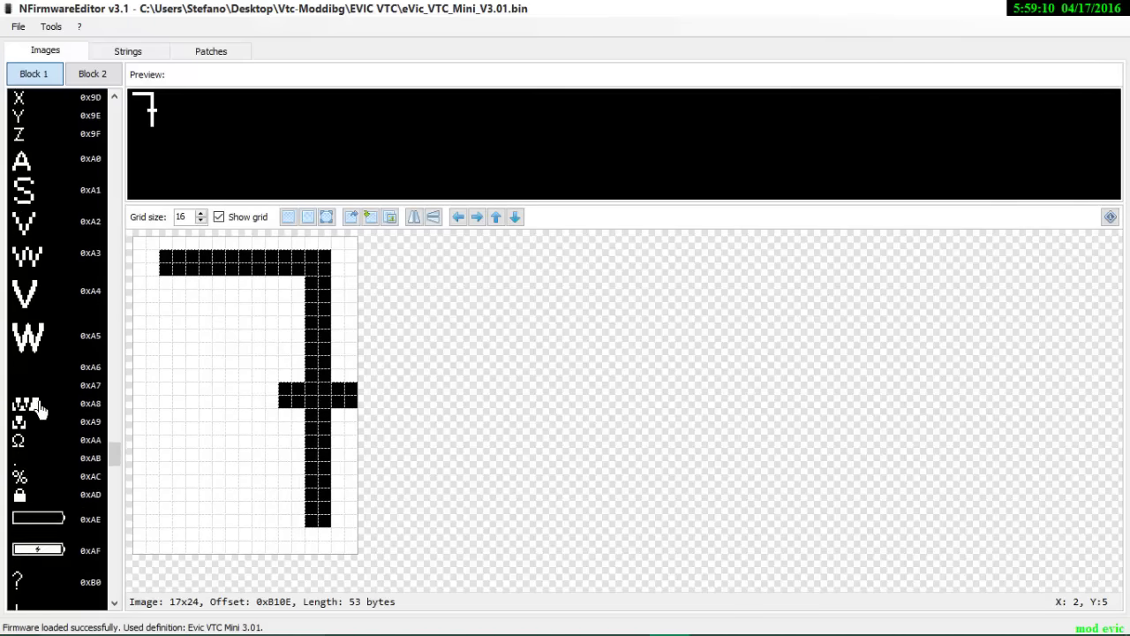
scroll(40, 411, down, 3)
click(42, 402)
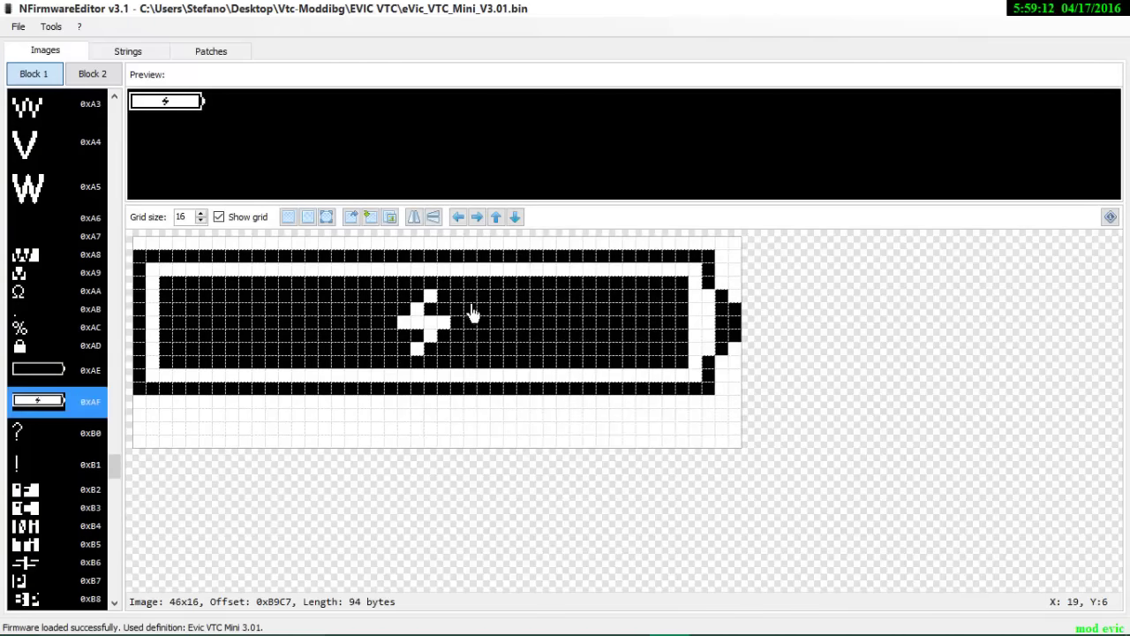
click(405, 363)
Step: Draw a second lightning bolt in the left part of the charging battery image, matching the central one
drag(247, 325, 217, 324)
click(258, 323)
click(232, 309)
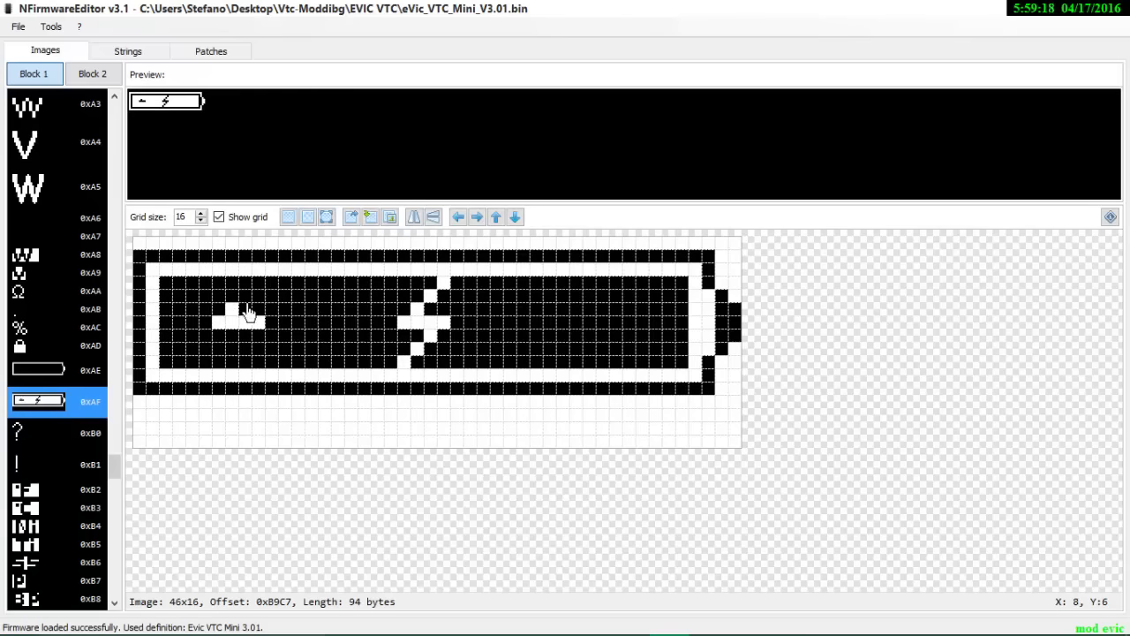
click(245, 297)
click(258, 284)
click(246, 339)
click(231, 350)
click(218, 363)
Step: Draw a third matching lightning bolt in the right part of the charging battery image
drag(632, 325, 582, 325)
right_click(632, 325)
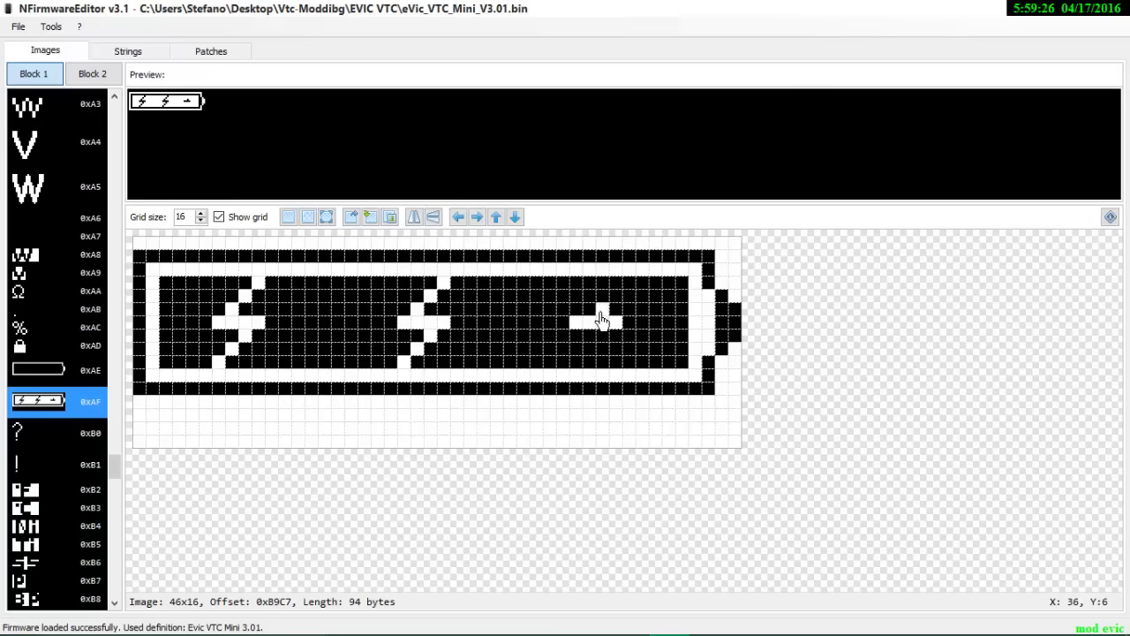
mouse_move(600, 320)
mouse_down()
mouse_move(593, 313)
mouse_move(613, 292)
mouse_up()
drag(607, 342, 593, 371)
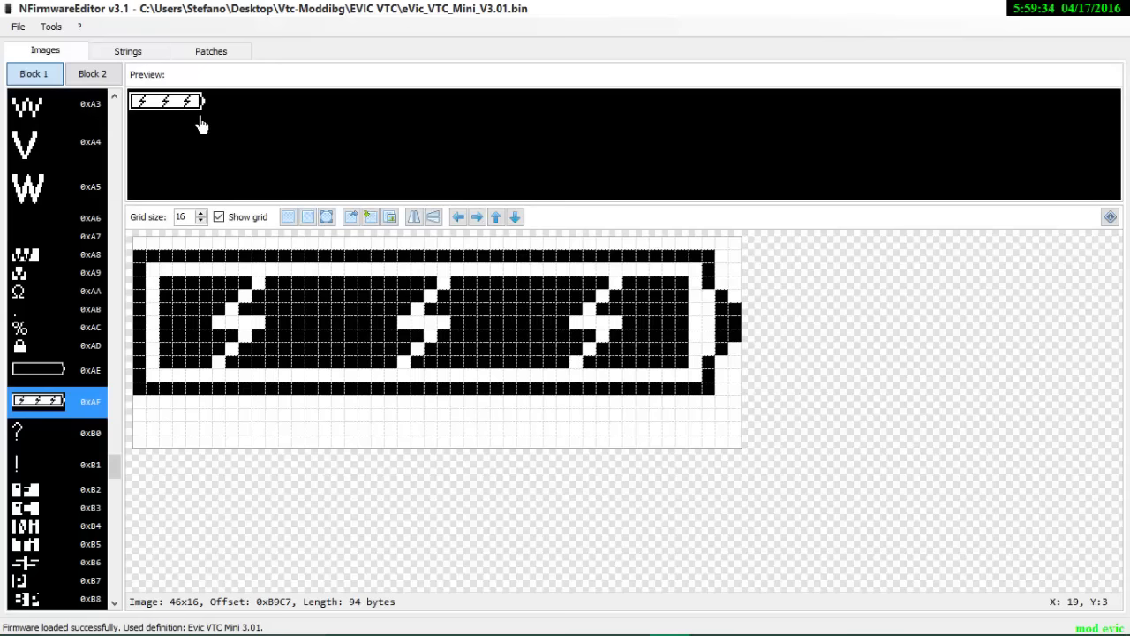
Step: Select the Vapor Giant logo image (0xE3) in Block 1 and draw a few freehand pixels above the wings and the G
scroll(48, 419, down, 10)
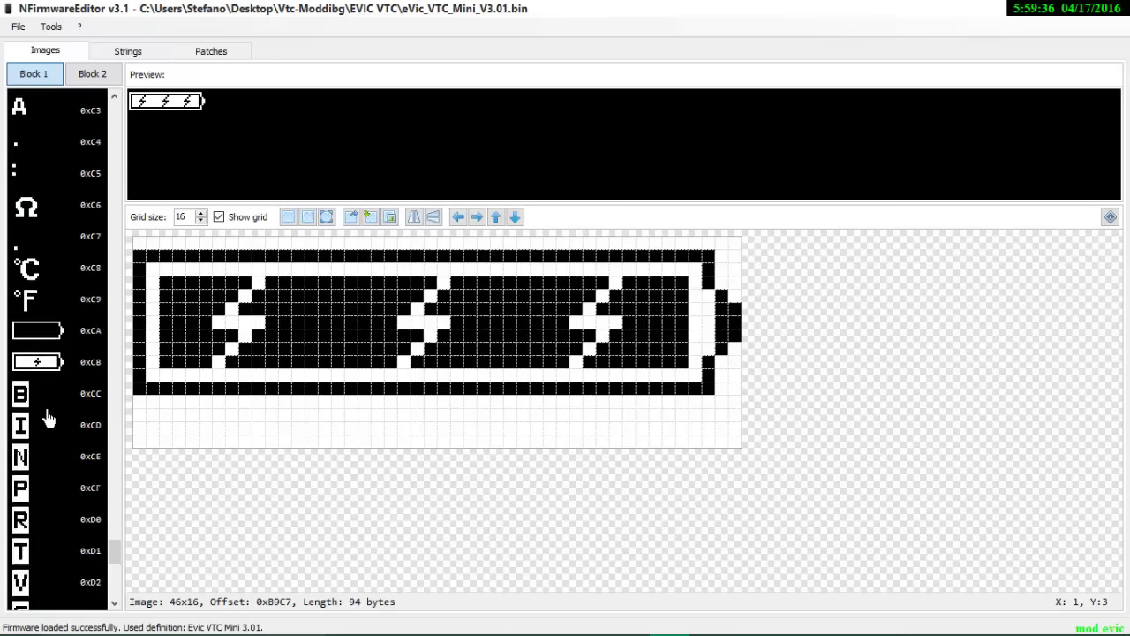
scroll(48, 419, down, 8)
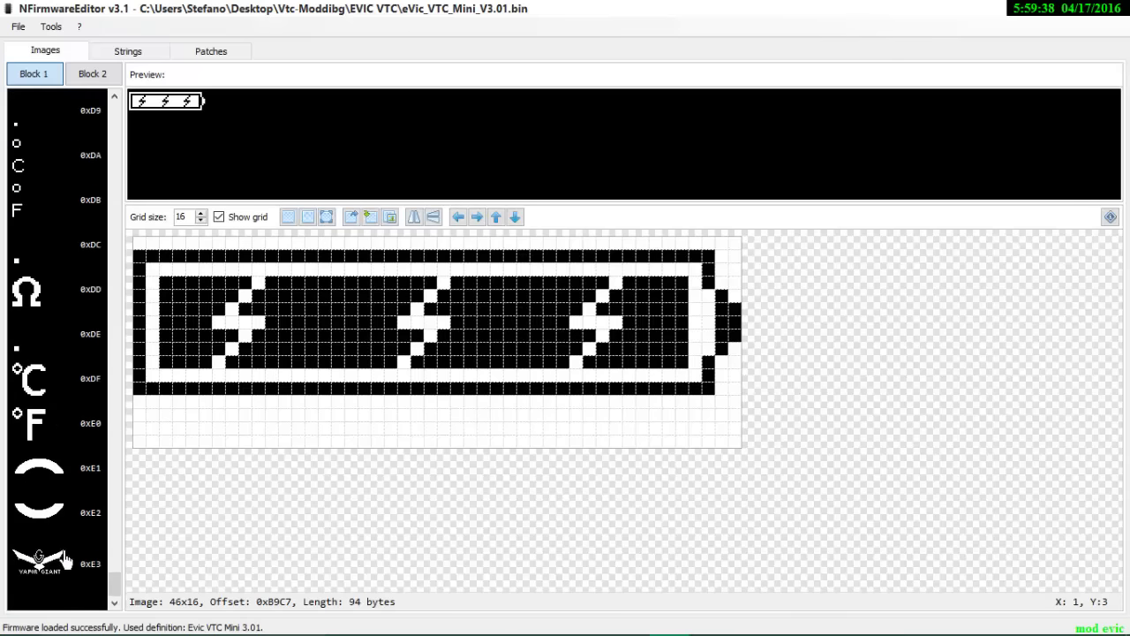
click(64, 560)
scroll(371, 398, down, 5)
scroll(371, 398, up, 5)
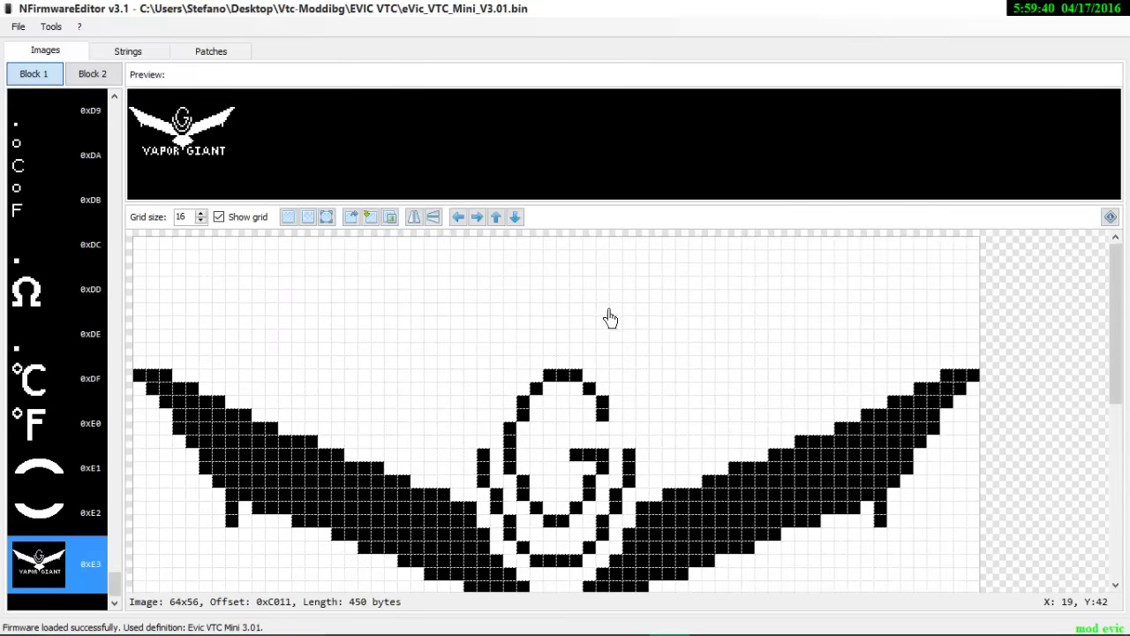
mouse_move(543, 302)
mouse_down()
mouse_move(371, 353)
mouse_move(404, 222)
mouse_move(415, 291)
mouse_move(521, 291)
mouse_move(570, 305)
mouse_move(389, 319)
mouse_move(402, 300)
mouse_move(389, 318)
mouse_move(578, 329)
mouse_move(563, 332)
mouse_up()
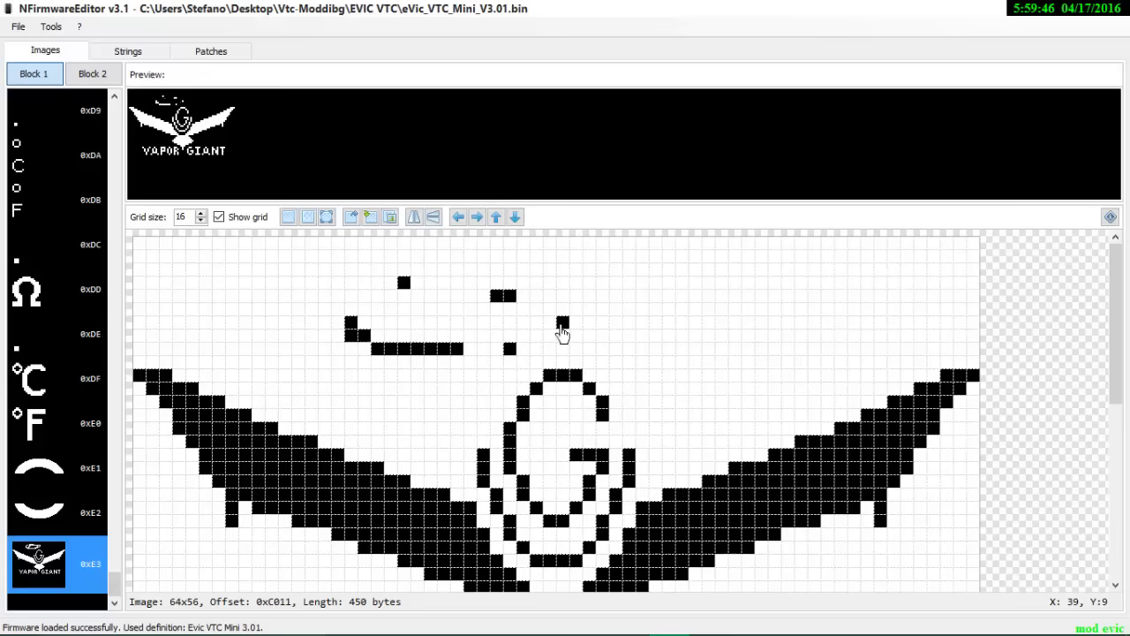
Step: Look over the Block 2 images and open the firmware's list of strings
click(92, 73)
scroll(81, 398, up, 12)
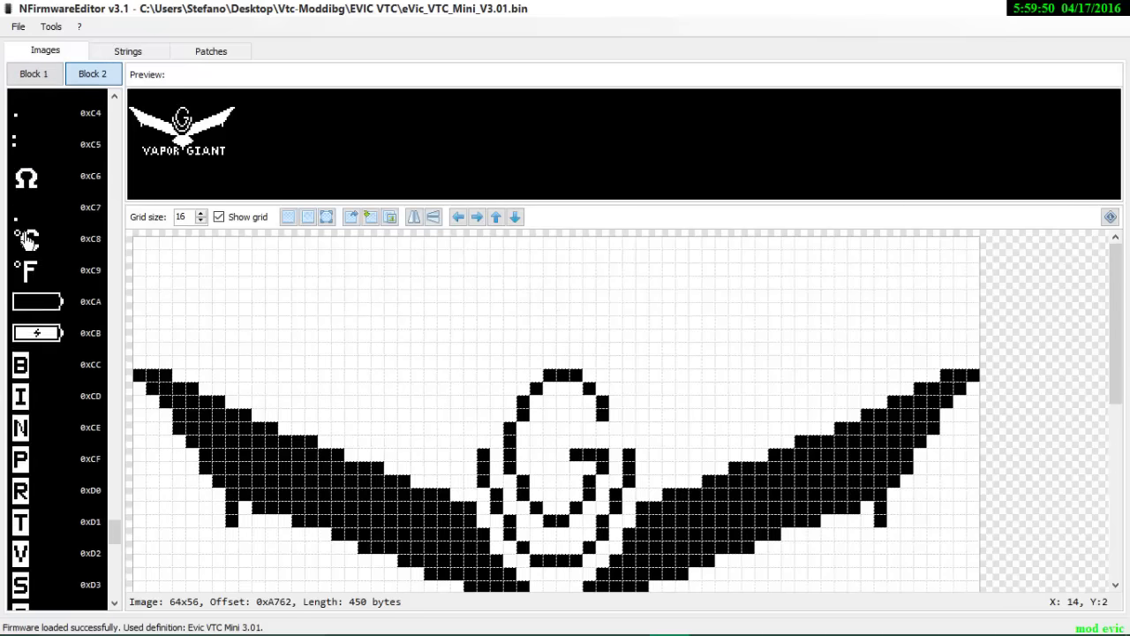
scroll(46, 148, up, 5)
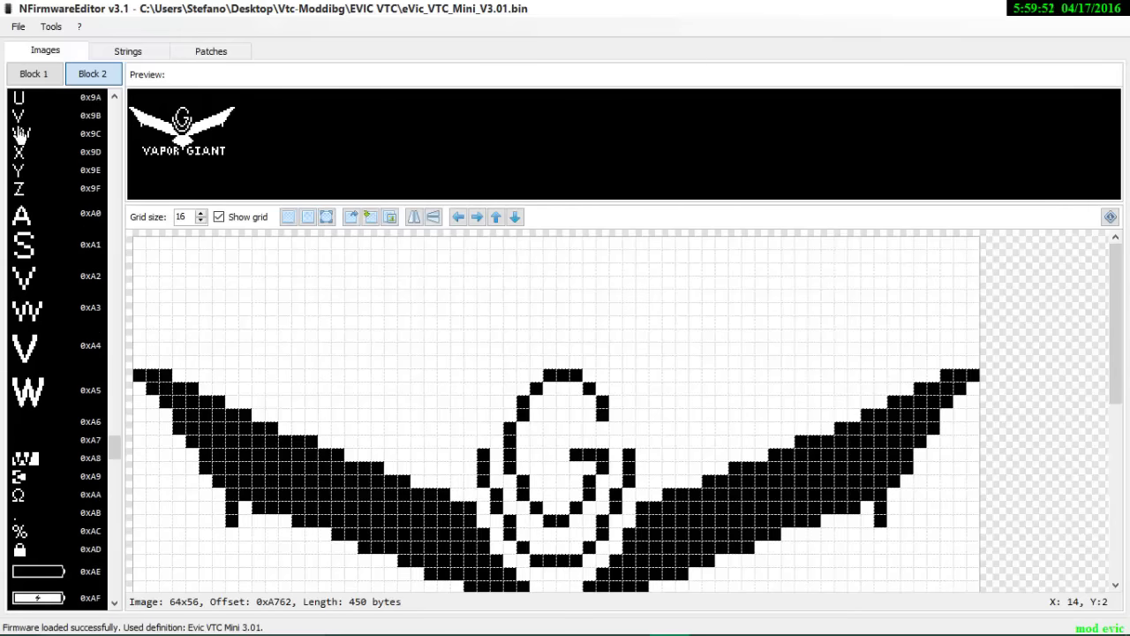
click(151, 55)
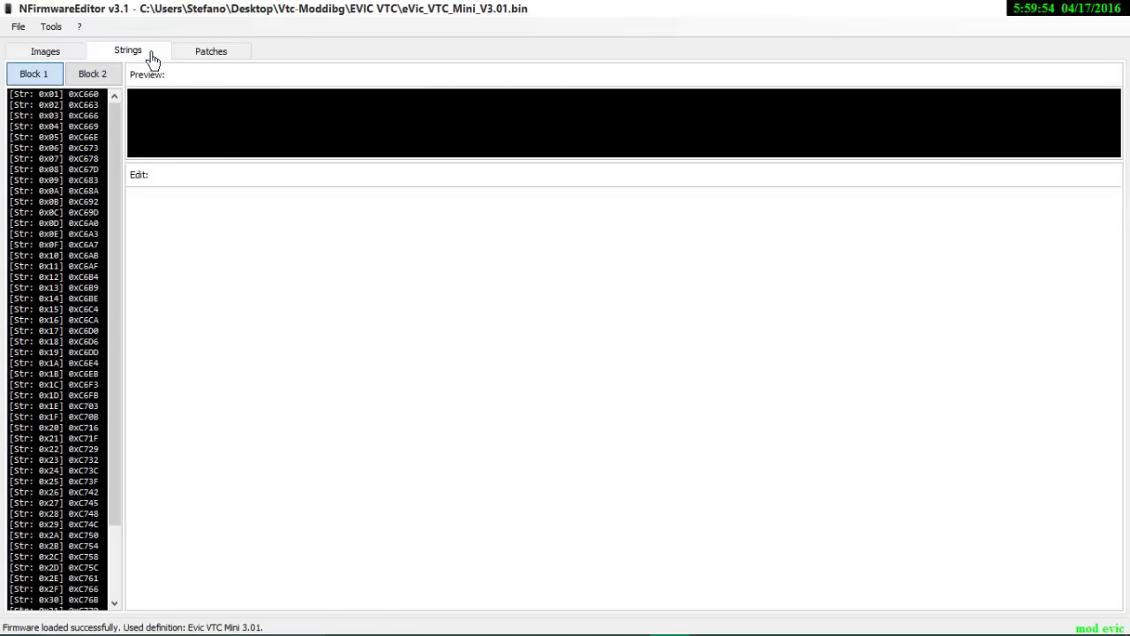
Step: Find the POWER string (0x33) in Block 1 and change its first two characters to small S (0x98) and V (0x9B)
drag(86, 118, 70, 319)
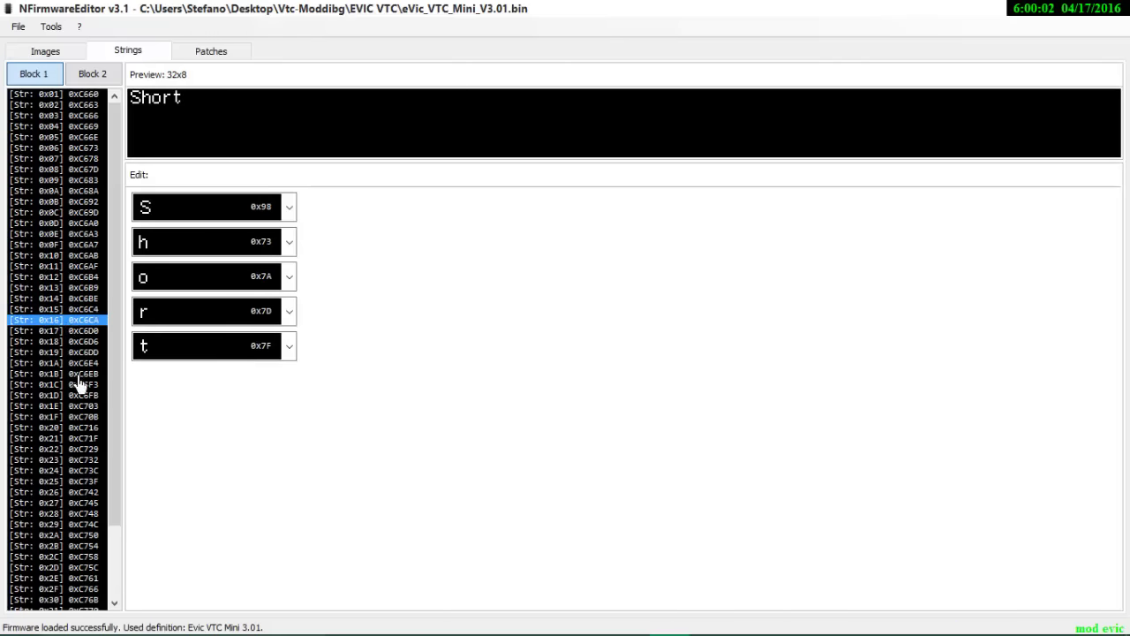
scroll(84, 393, down, 3)
drag(69, 439, 81, 555)
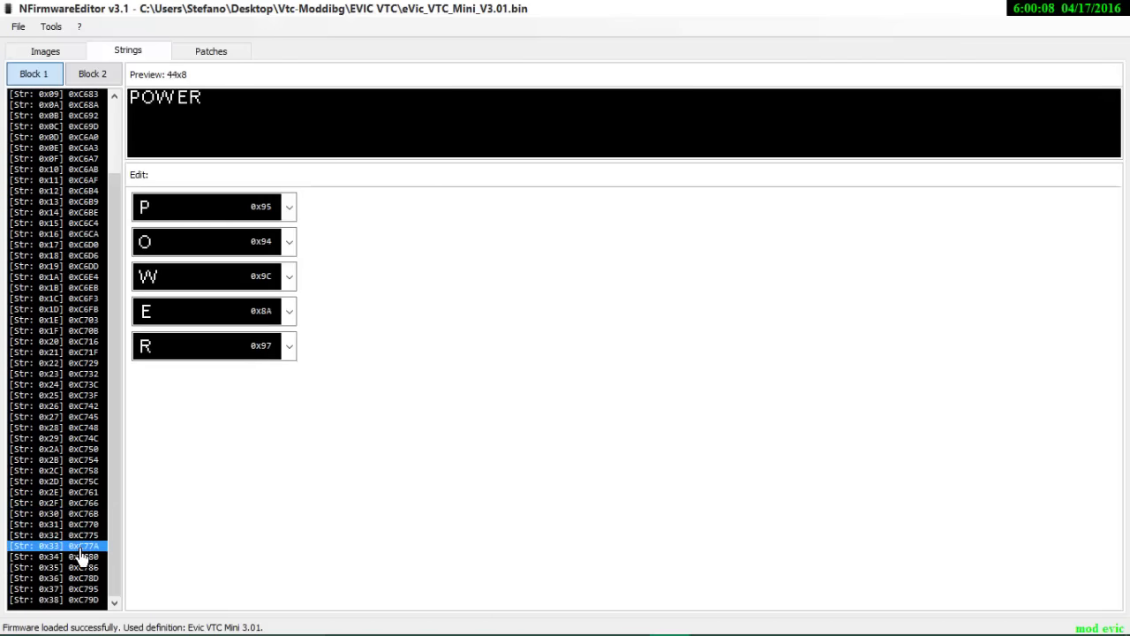
click(290, 217)
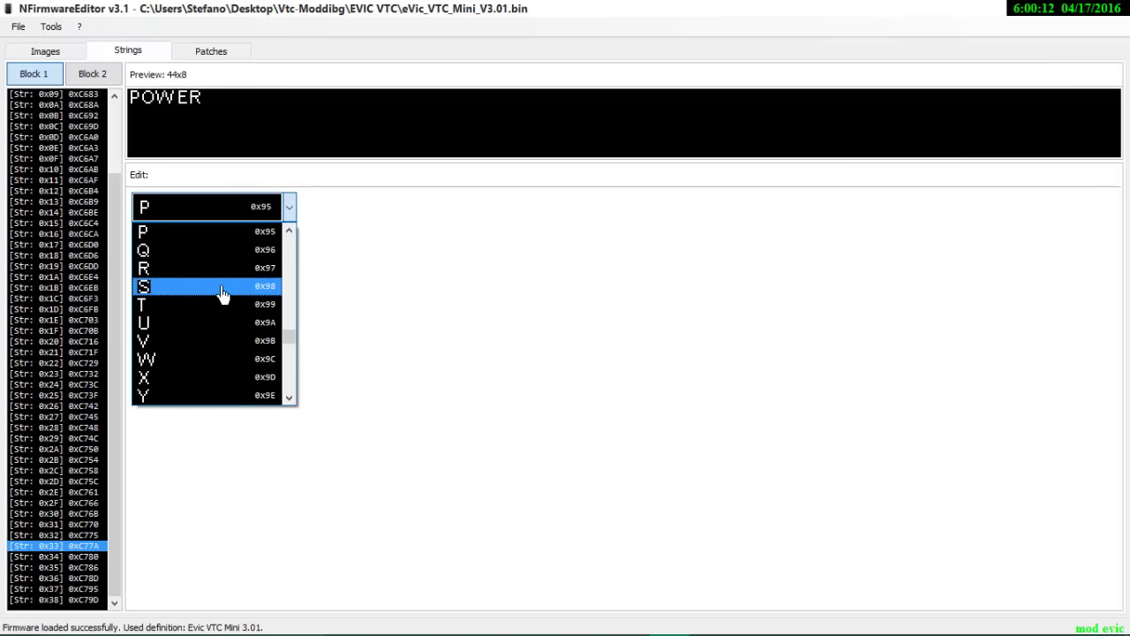
scroll(224, 237, up, 2)
scroll(192, 327, down, 2)
click(191, 325)
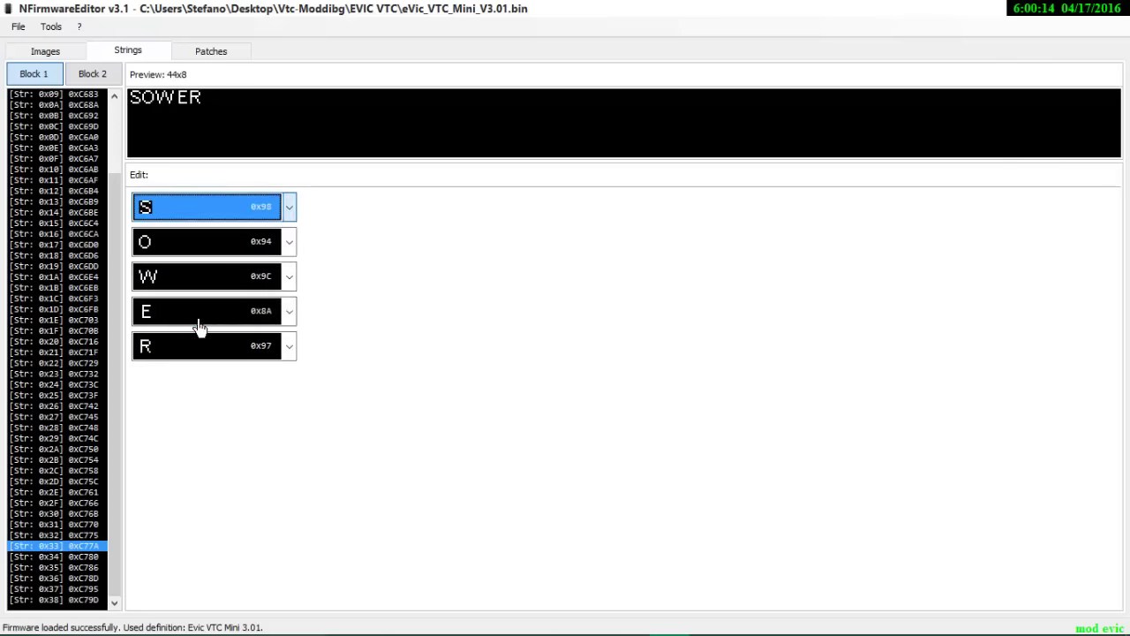
click(290, 243)
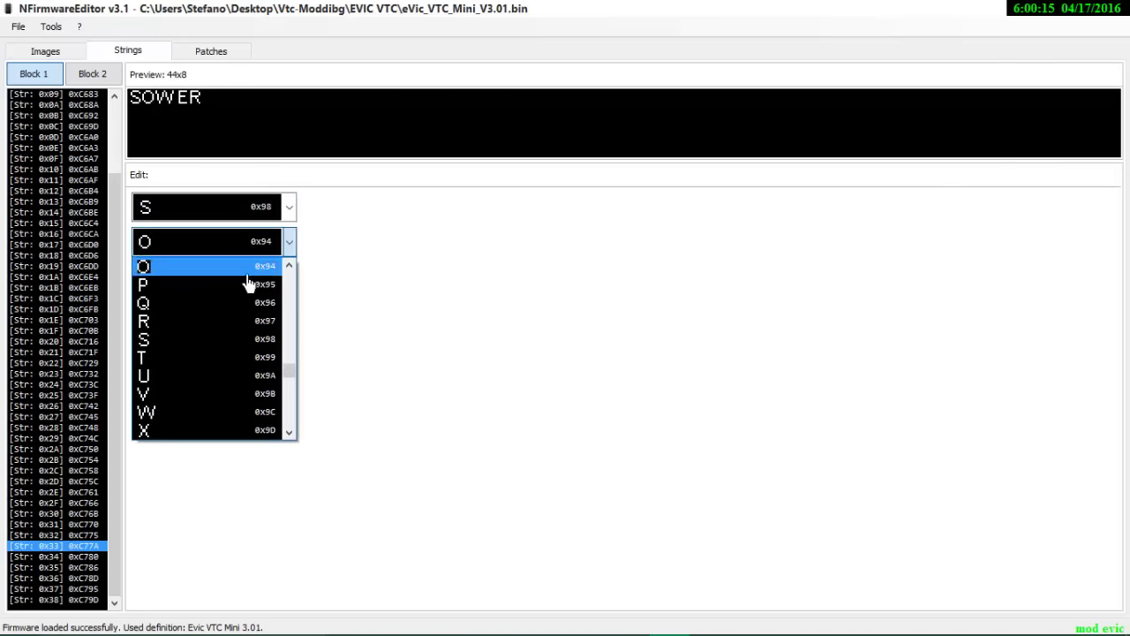
click(209, 395)
Step: Change the string's last three characters to small A (0x86), P (0x95) and O (0x94) so it spells SVAPO
click(290, 276)
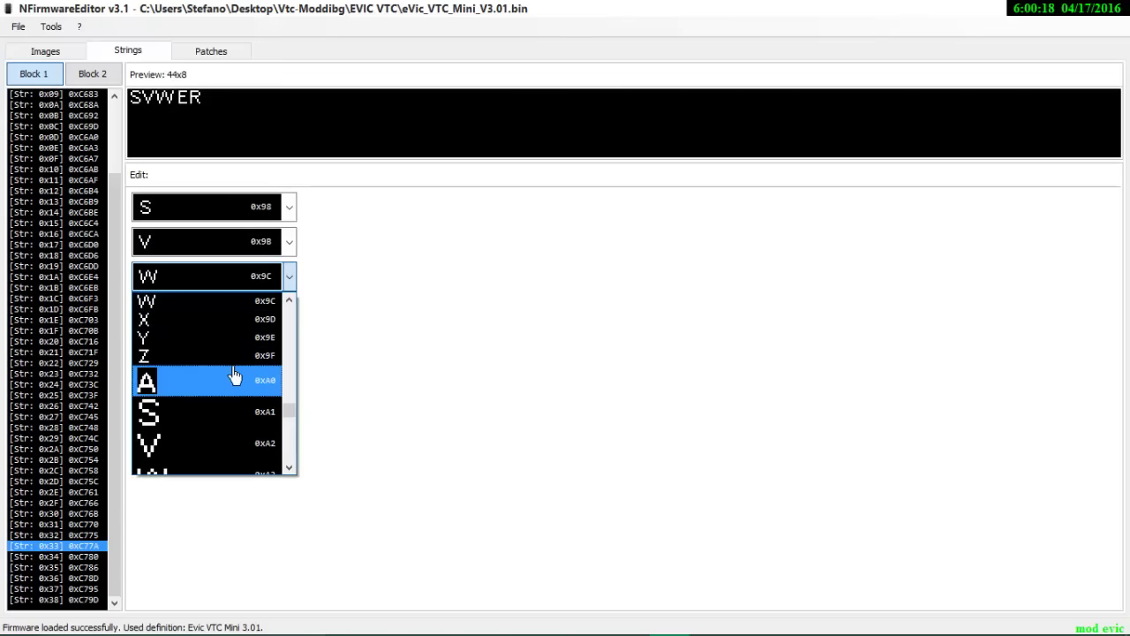
scroll(230, 353, up, 2)
scroll(227, 340, up, 6)
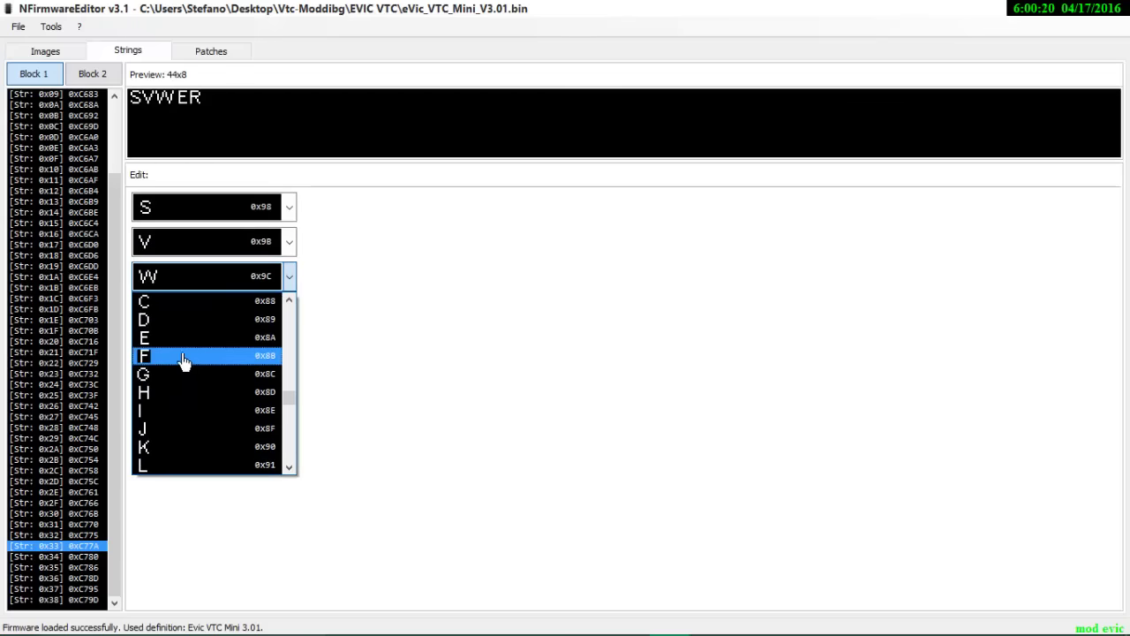
scroll(203, 338, up, 2)
click(211, 375)
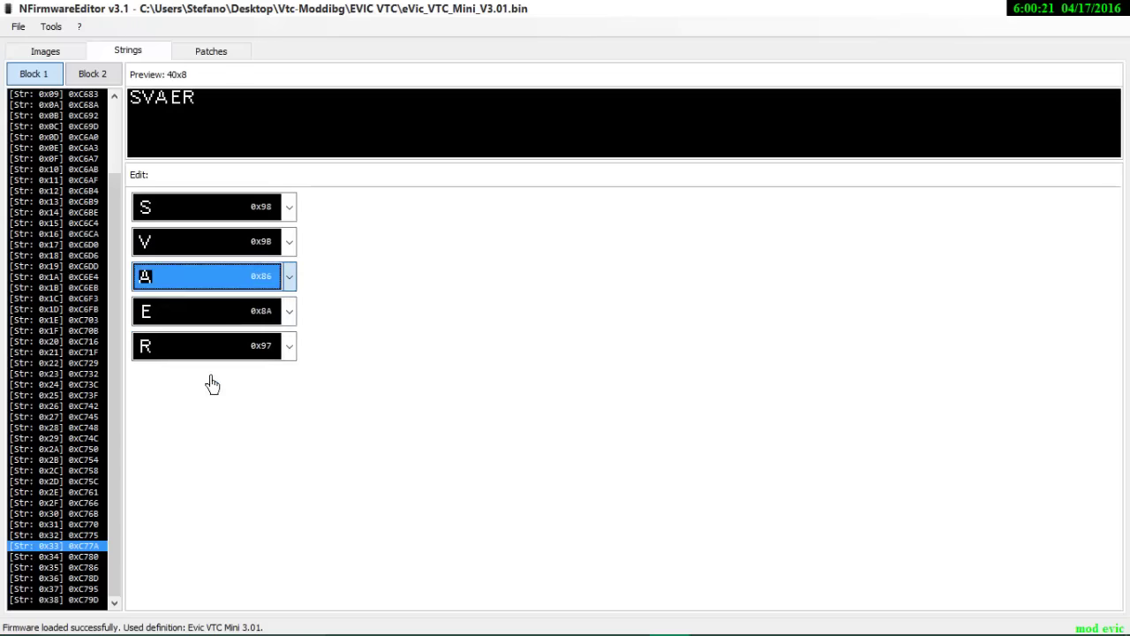
click(291, 311)
scroll(231, 429, down, 3)
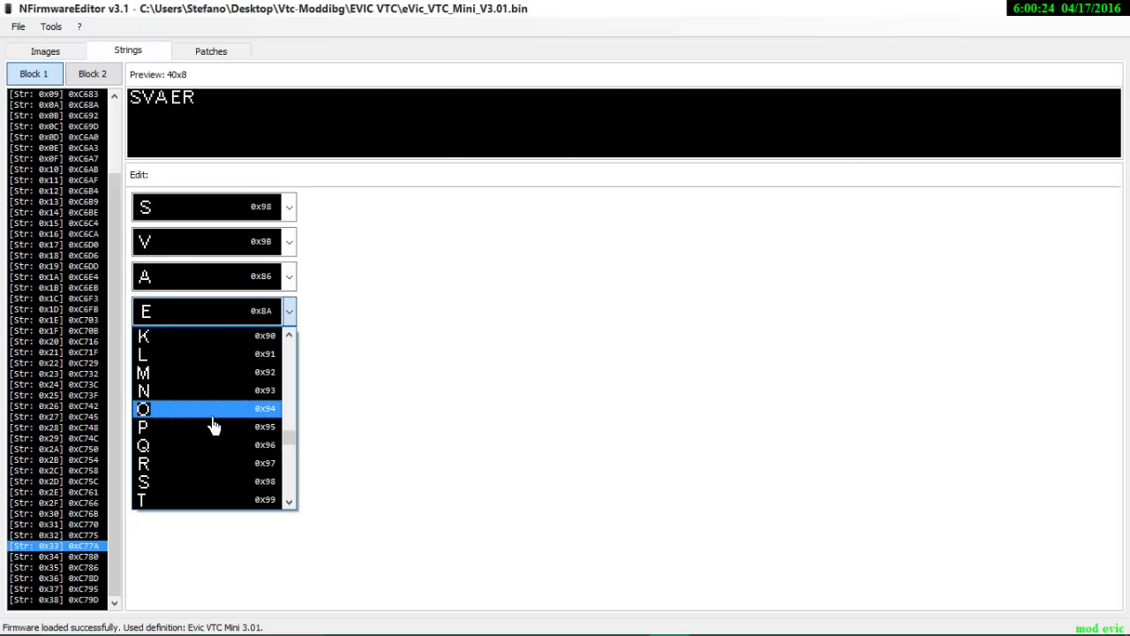
click(246, 419)
click(290, 345)
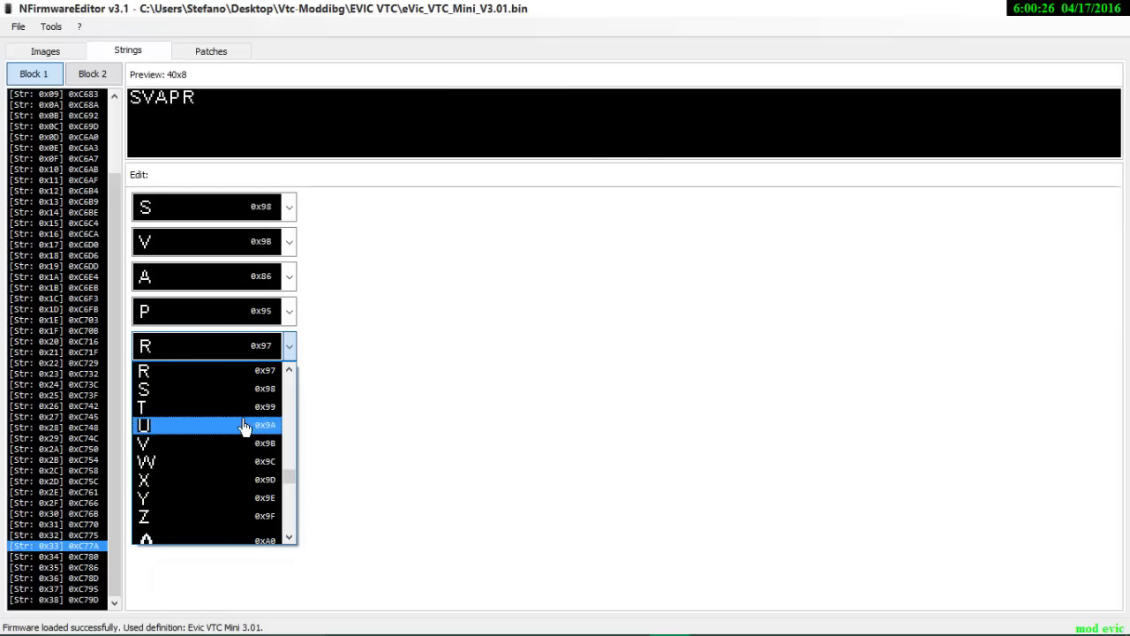
scroll(244, 429, down, 1)
scroll(239, 433, up, 3)
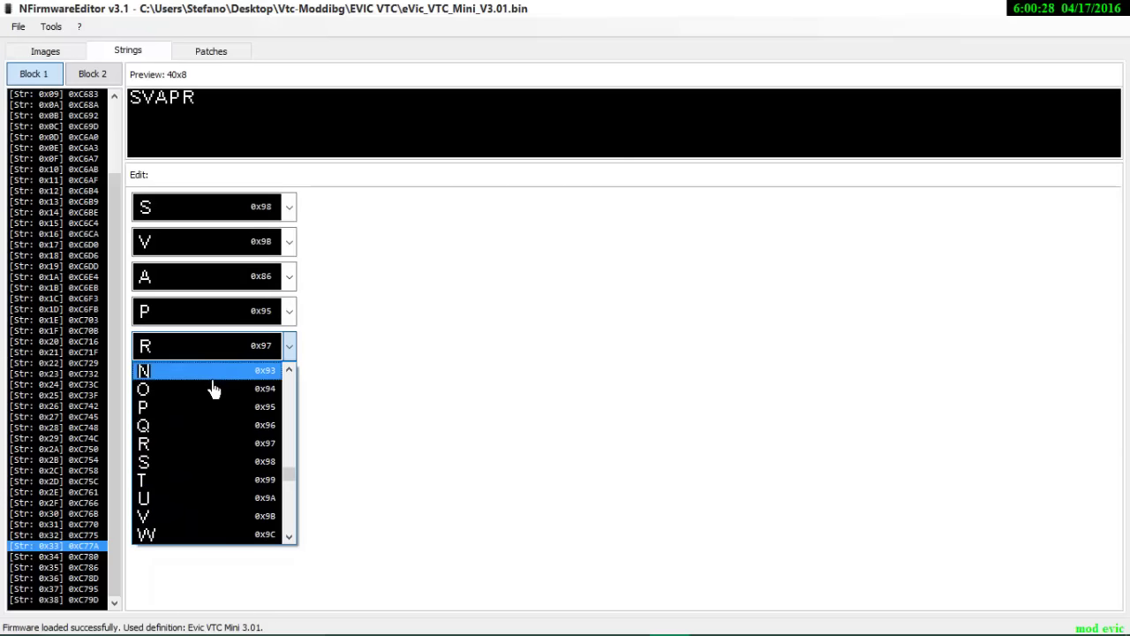
click(224, 395)
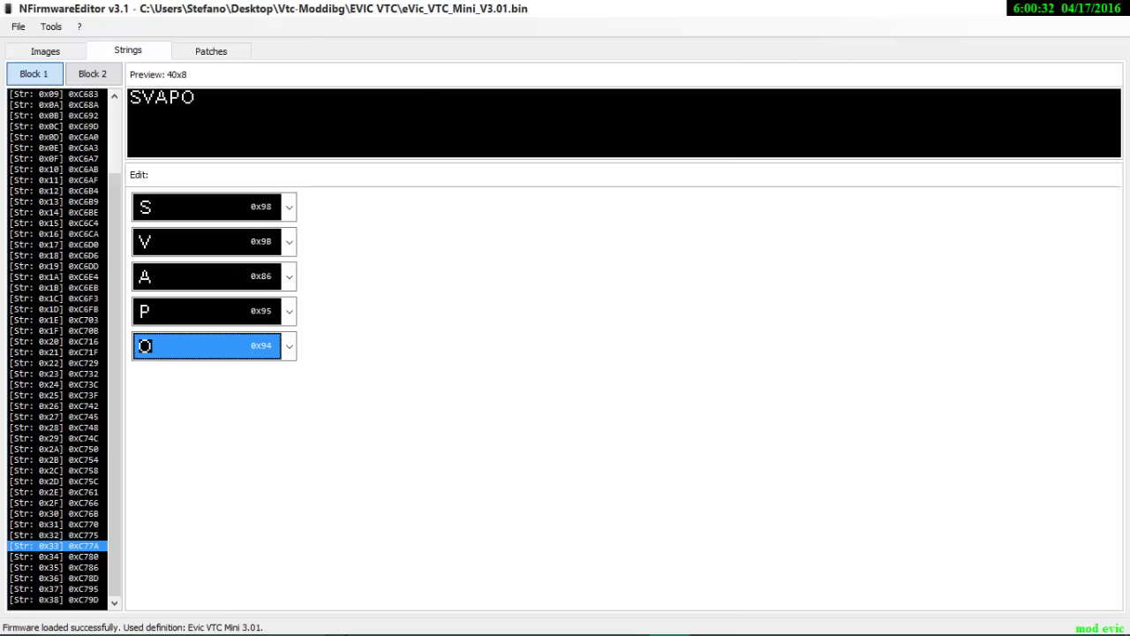
Step: Switch to the empty Notepad note and write "una volta modificato il font potrette applicare le patch"
click(629, 619)
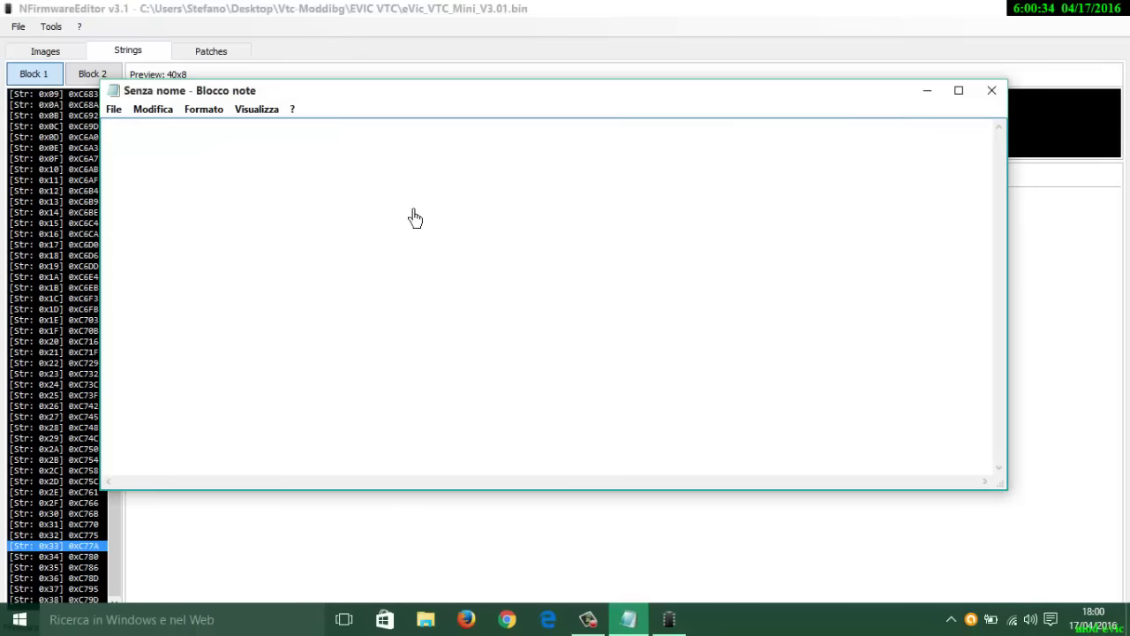
text(u)
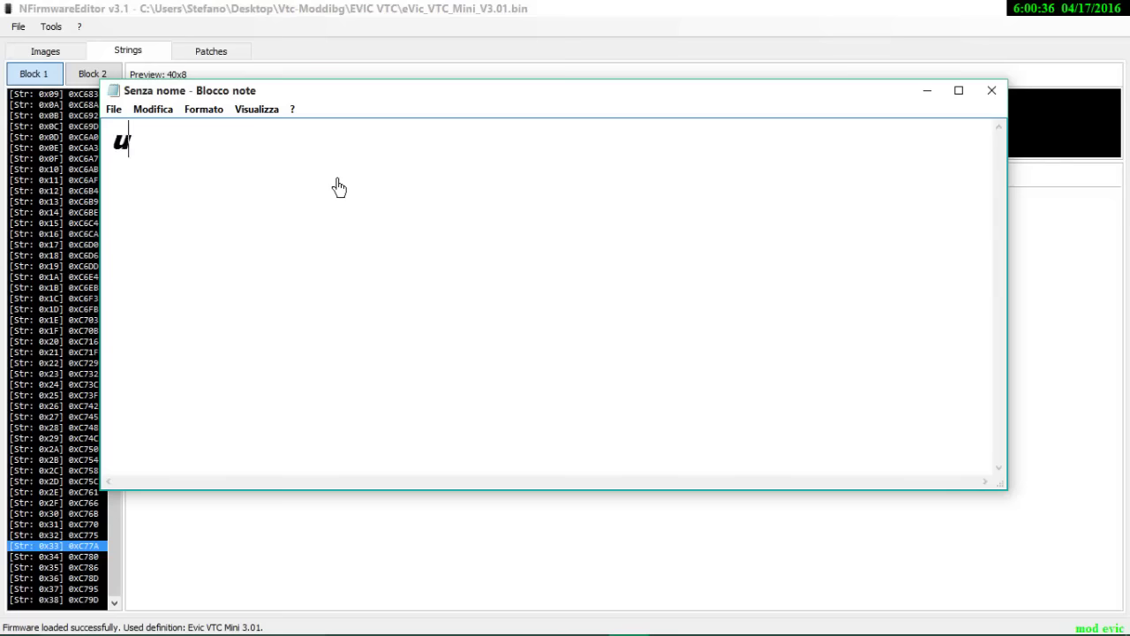
text(na volt)
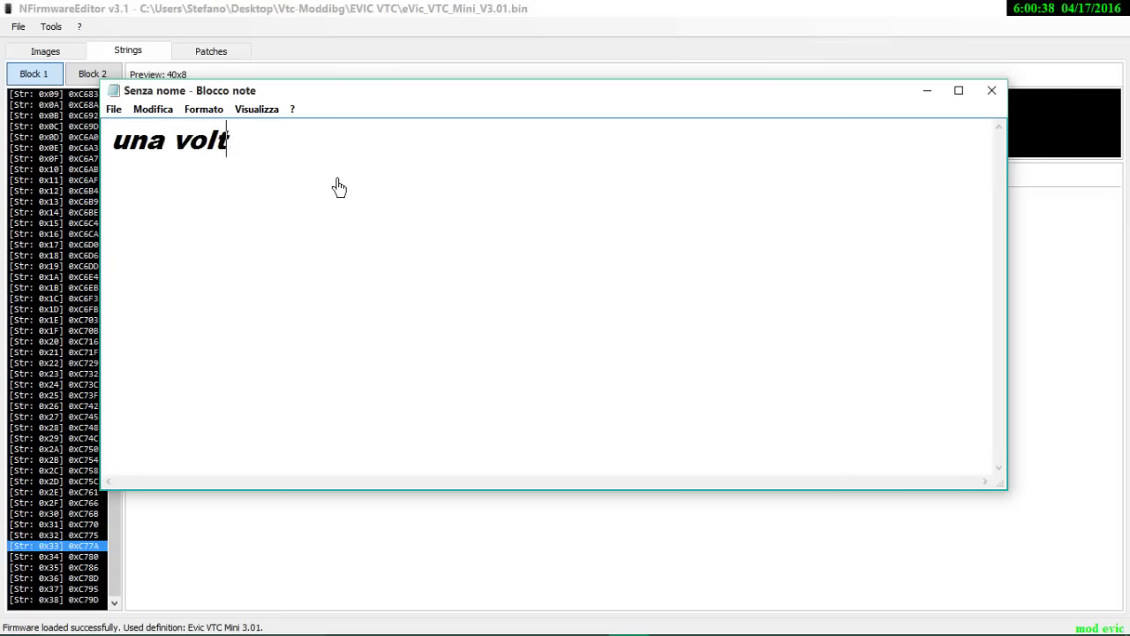
text(a mo)
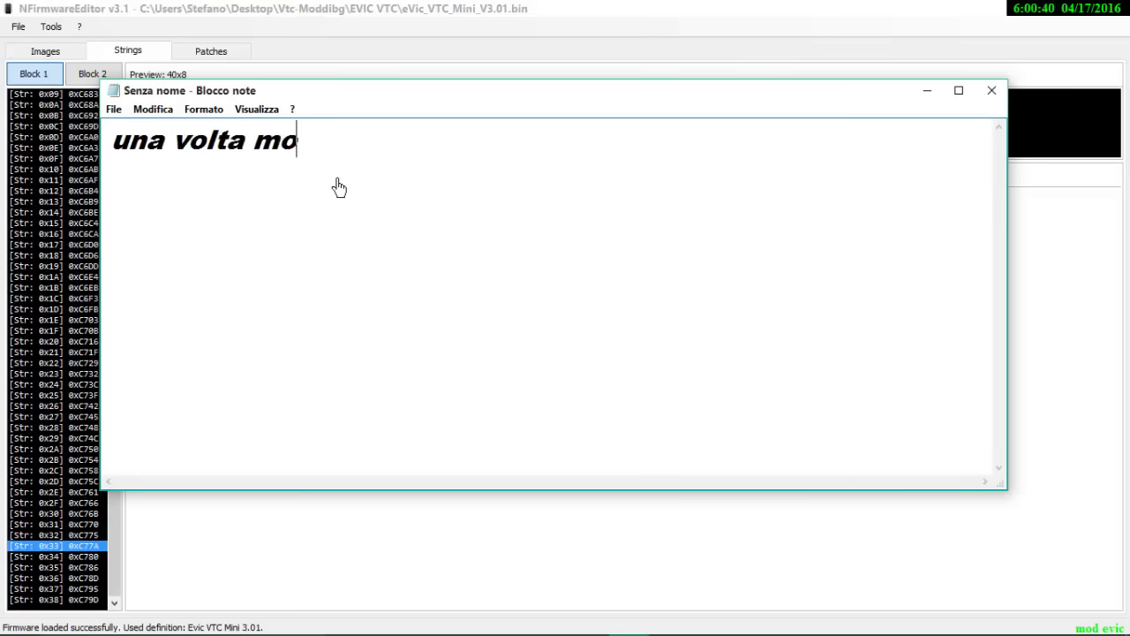
text(dificato)
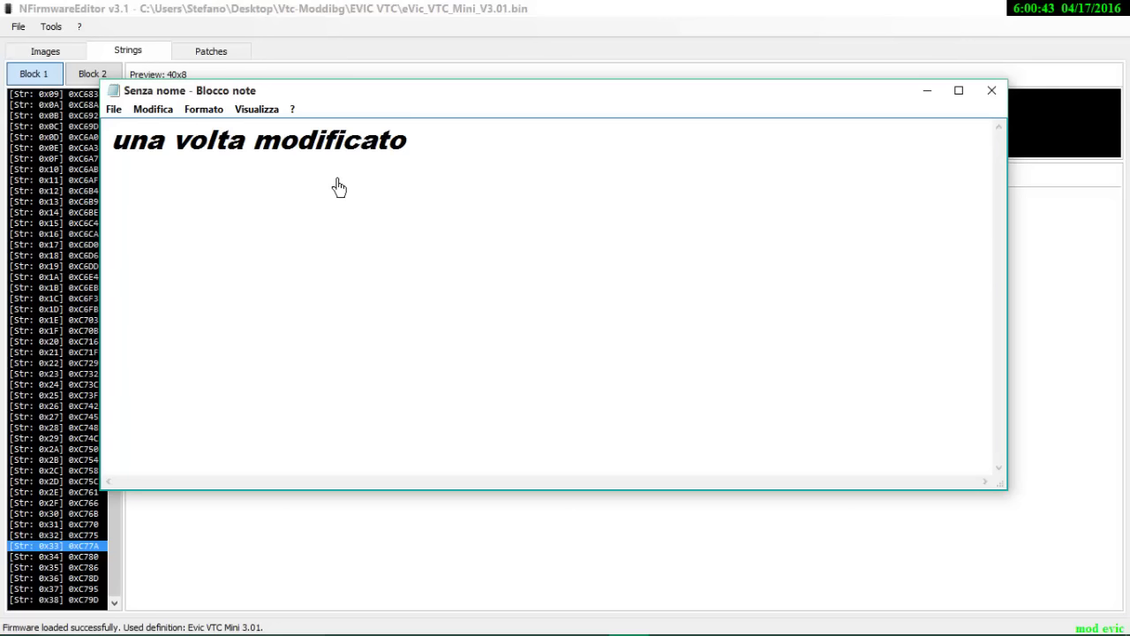
text(il font potrette applicare le pat)
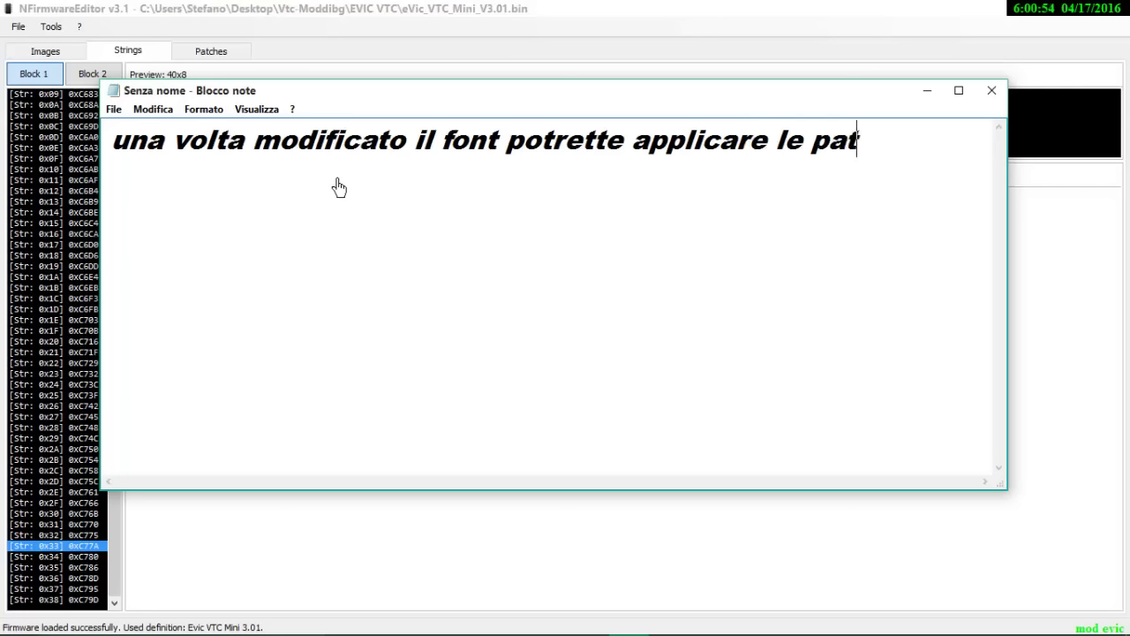
text(ch)
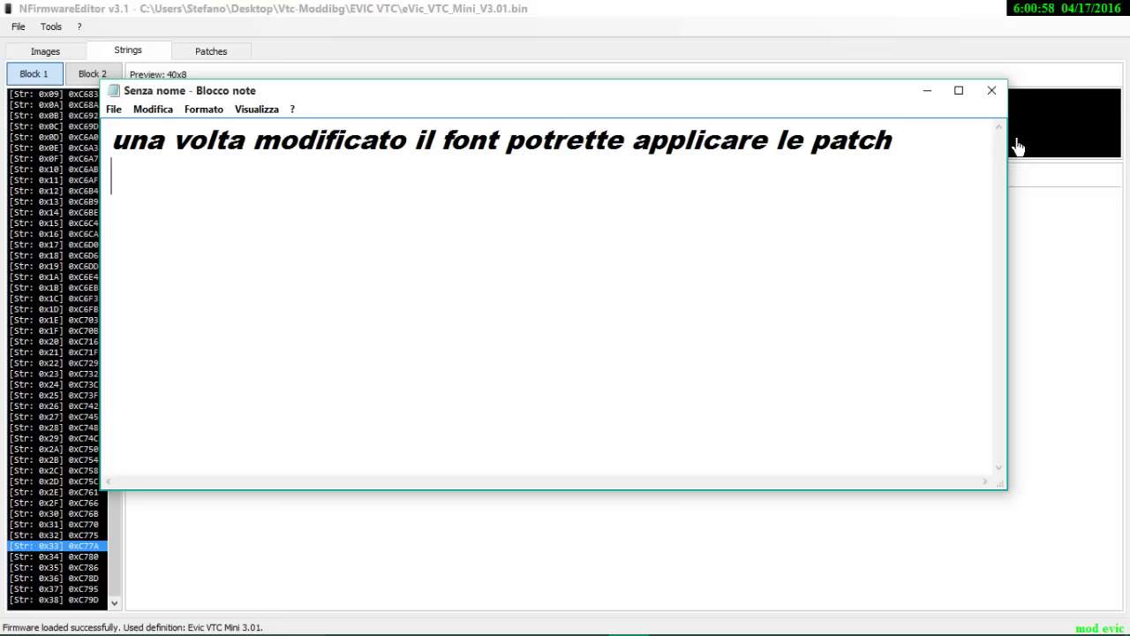
Step: Open the patch list in NFirmwareEditor, then bring back the Notepad note and move it below the first patches
click(927, 90)
click(213, 52)
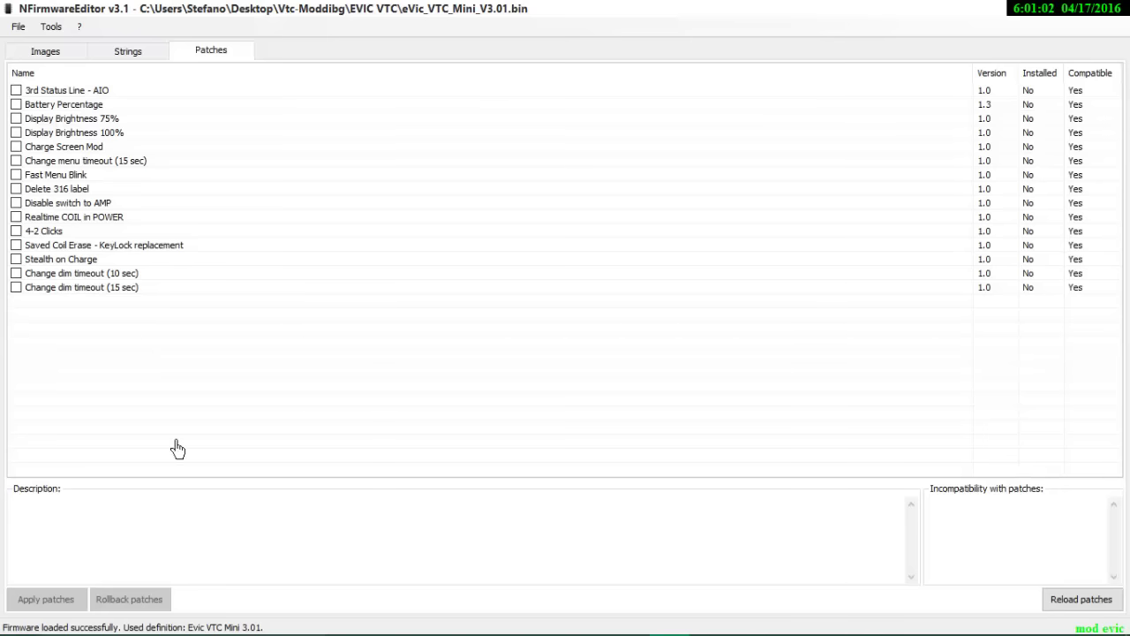
mouse_move(231, 623)
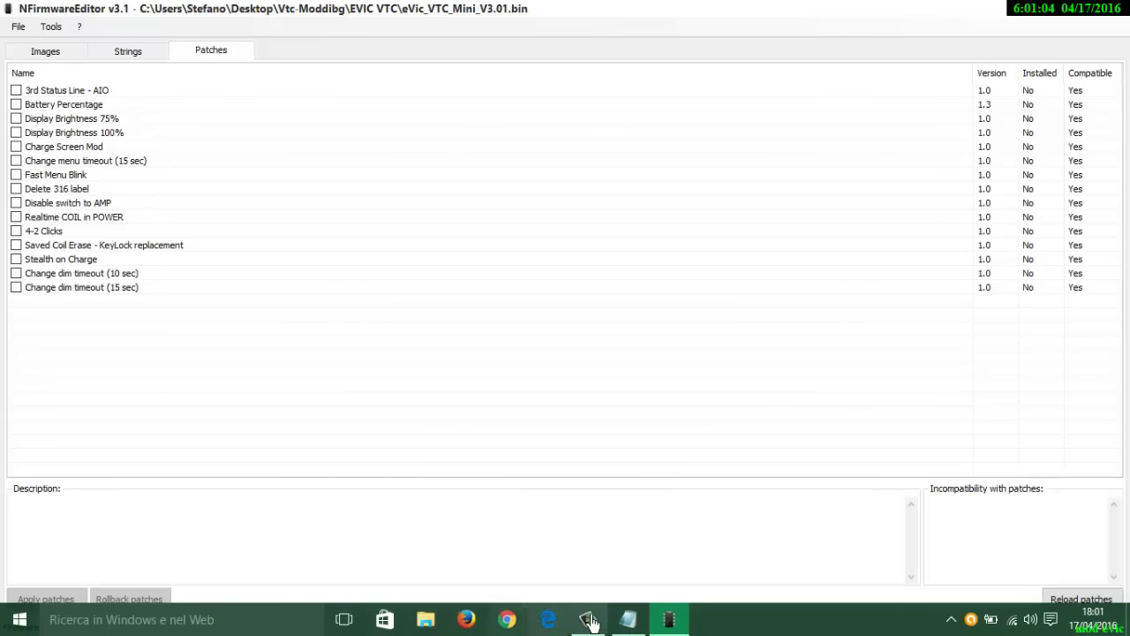
click(628, 619)
drag(479, 106, 470, 194)
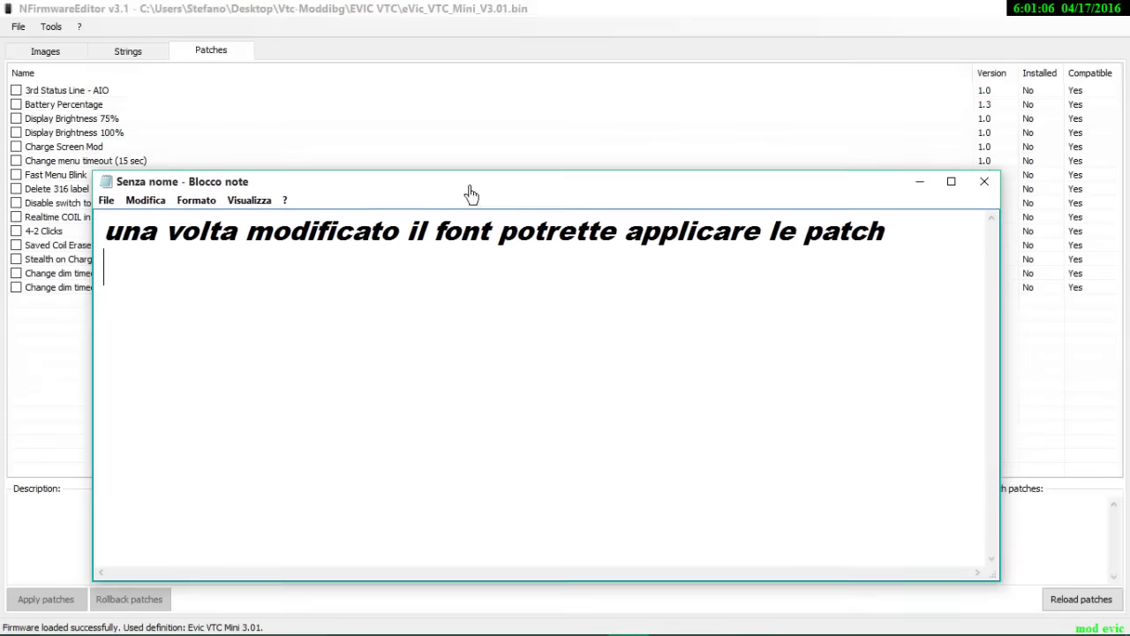
Step: Replace the note's text with "se cliccherete la stringa battery percentage"
shift+click(146, 219)
drag(146, 219, 62, 225)
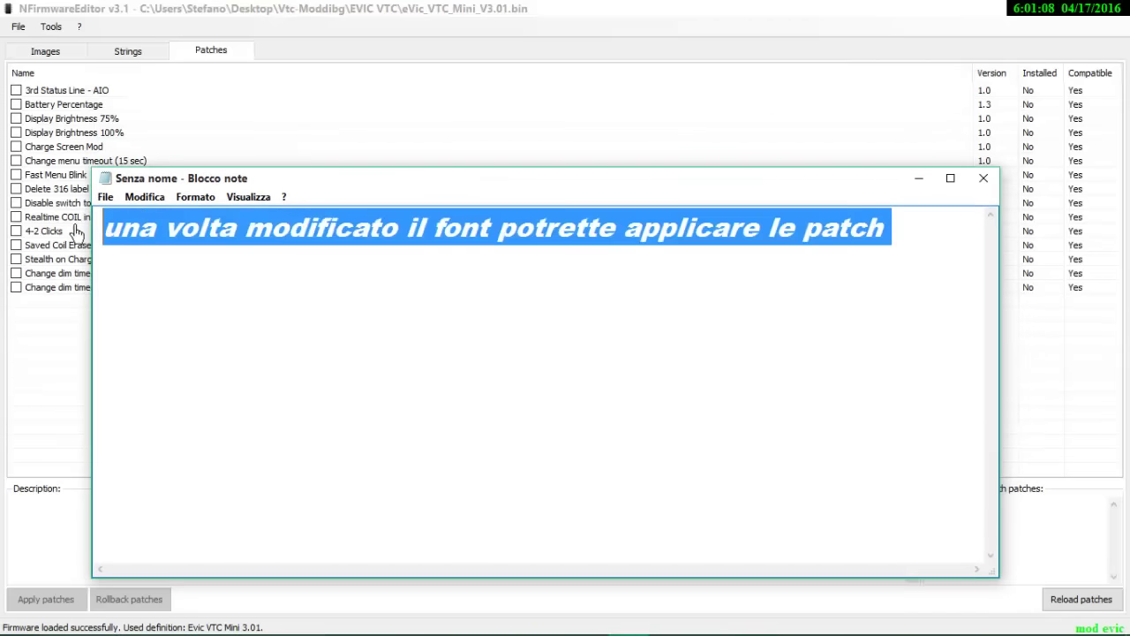
key(Delete)
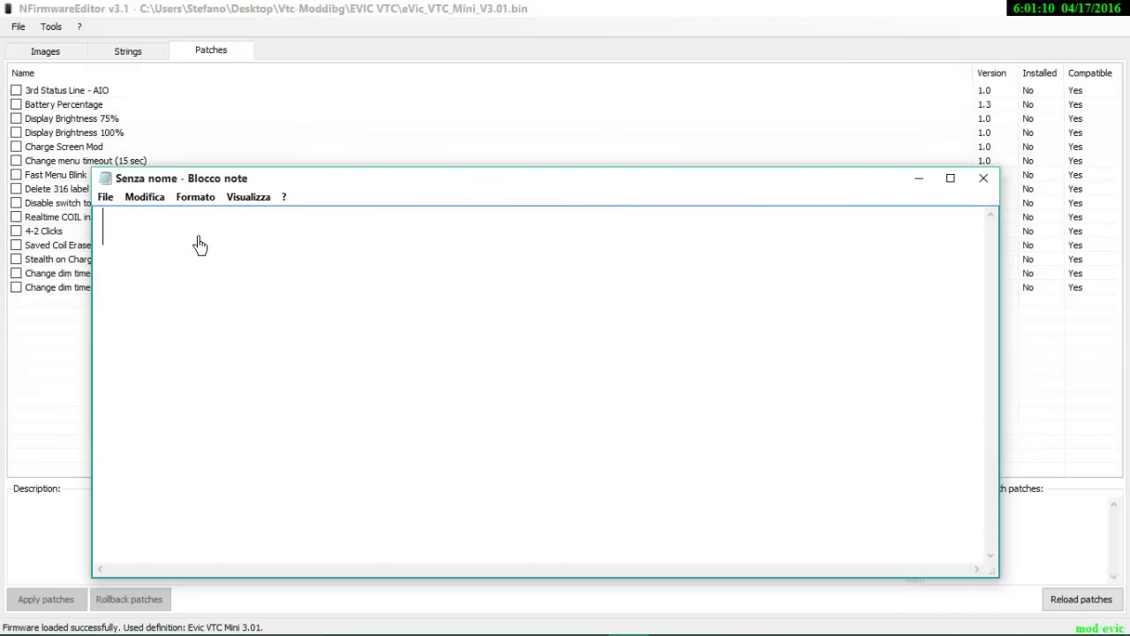
text(se cli)
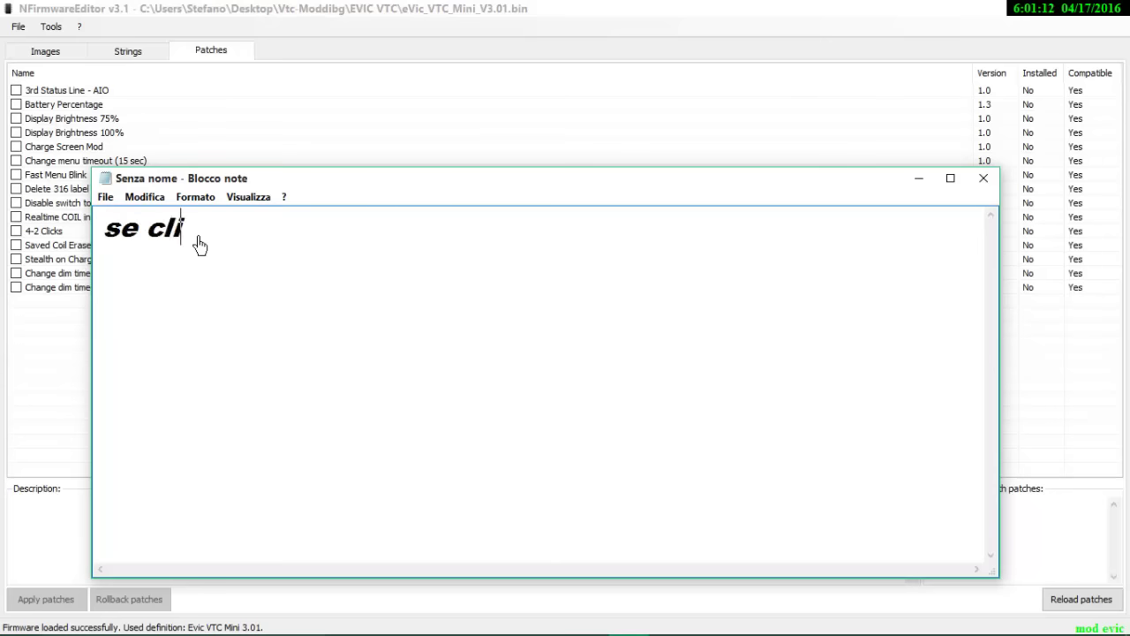
text(ccchere)
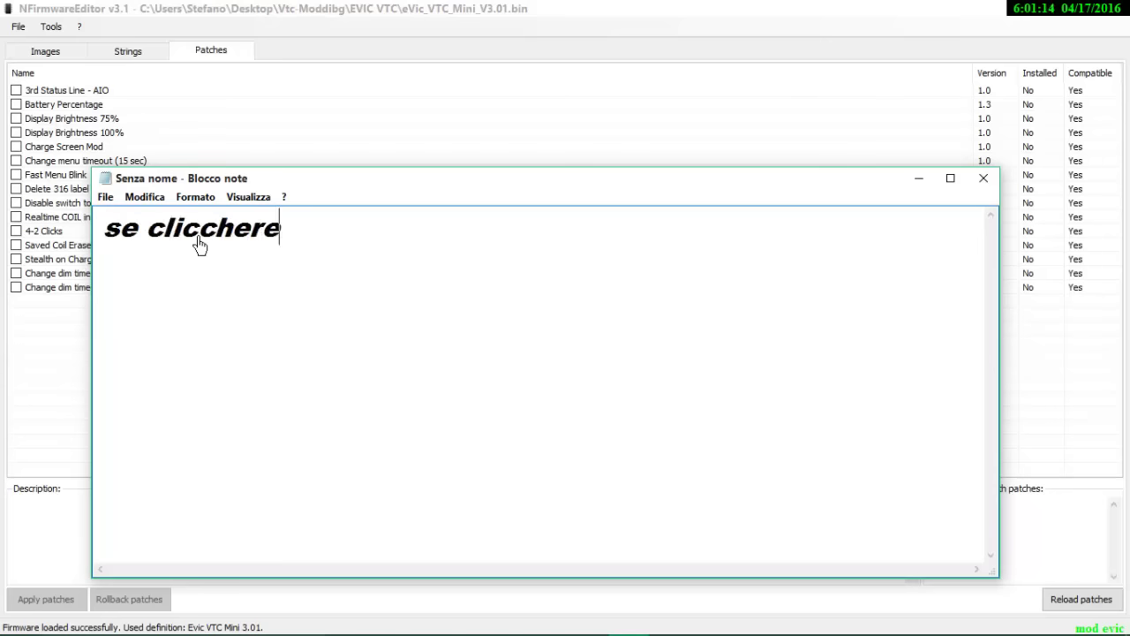
text(te la stringa )
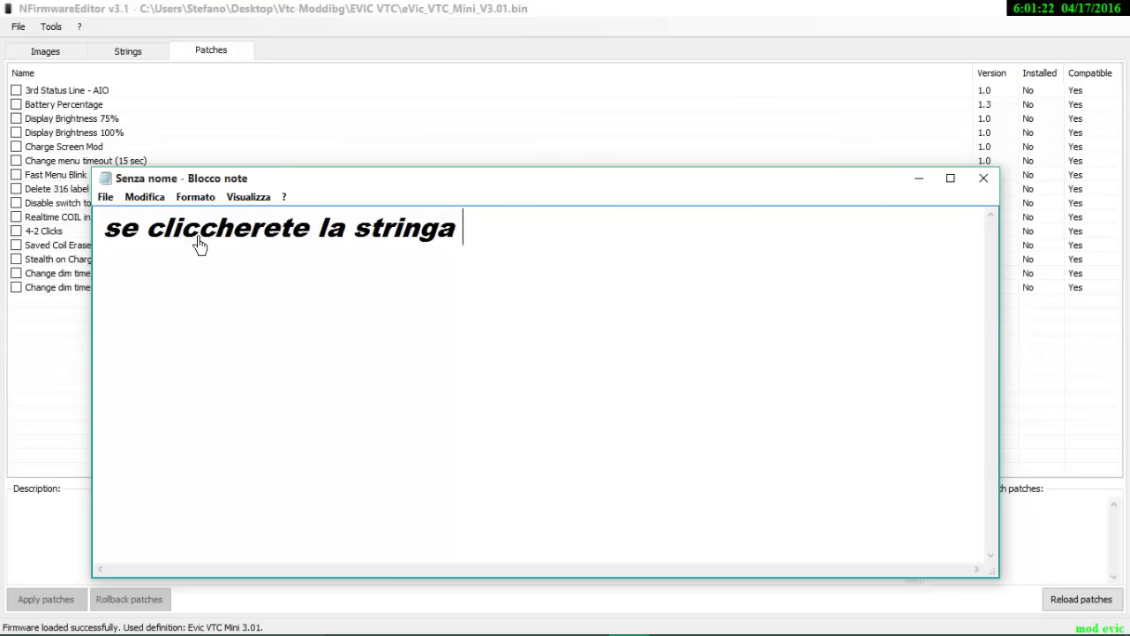
text(bat)
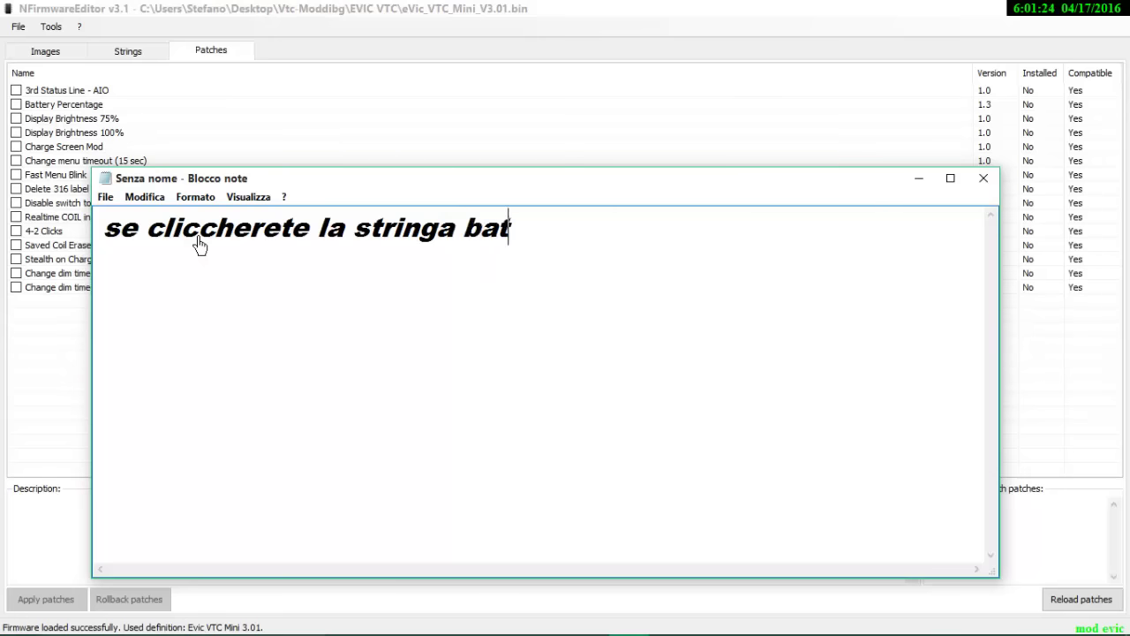
text(tery)
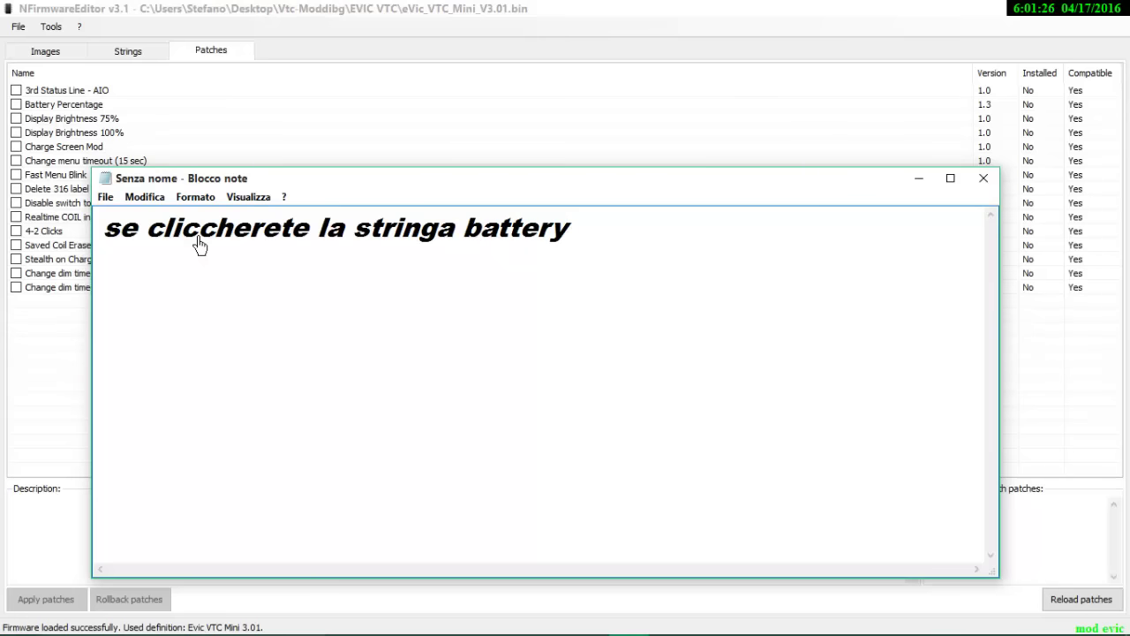
text( per)
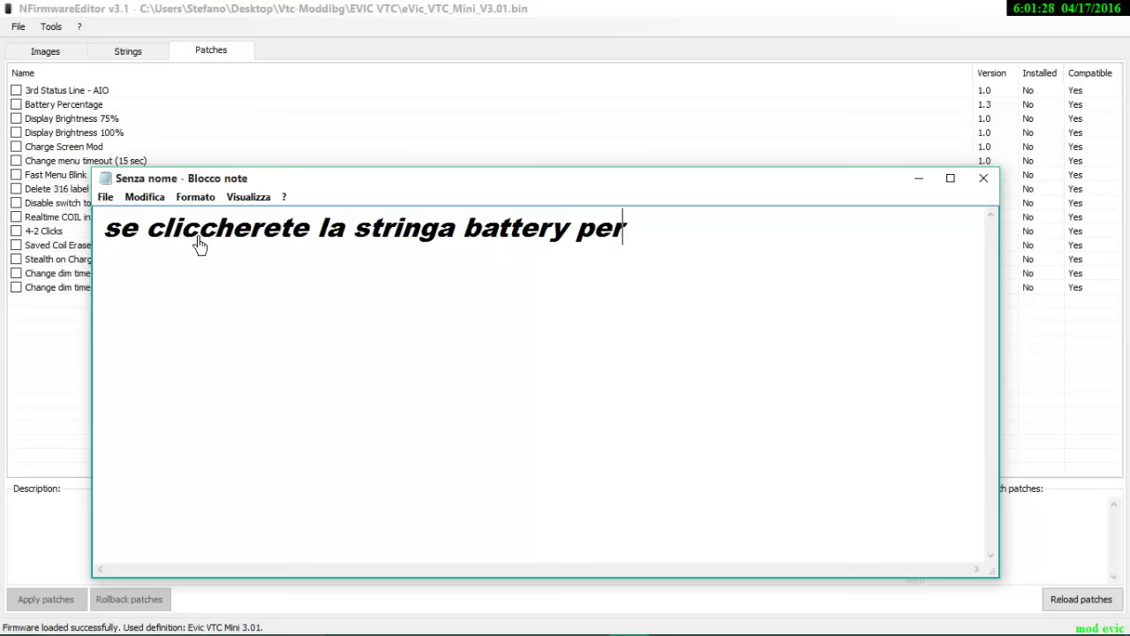
text(cen)
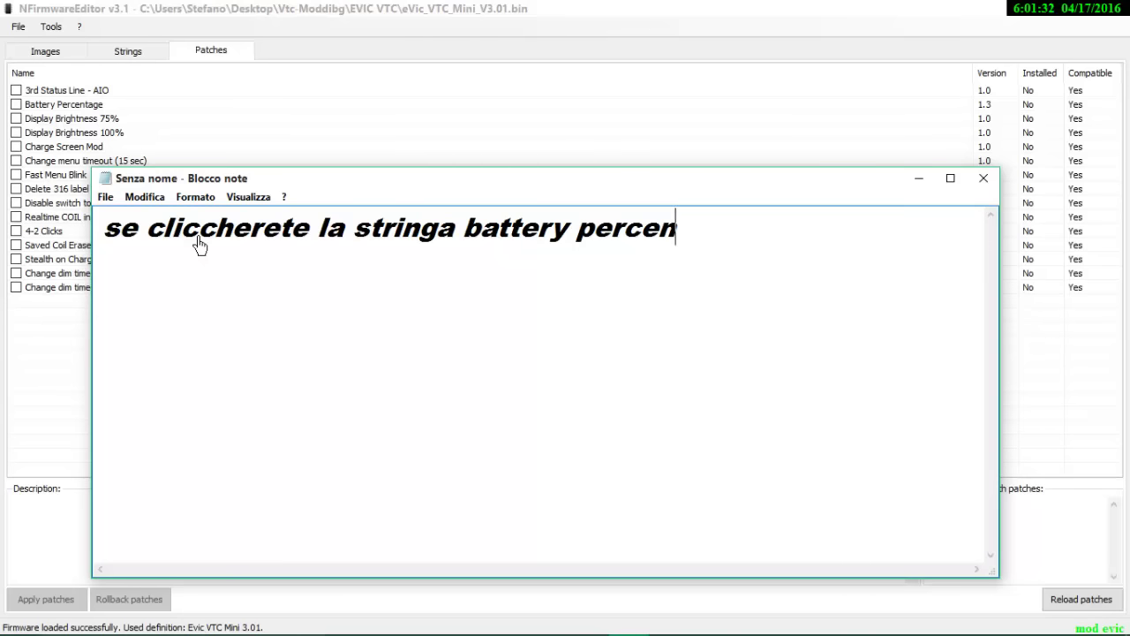
text(tage)
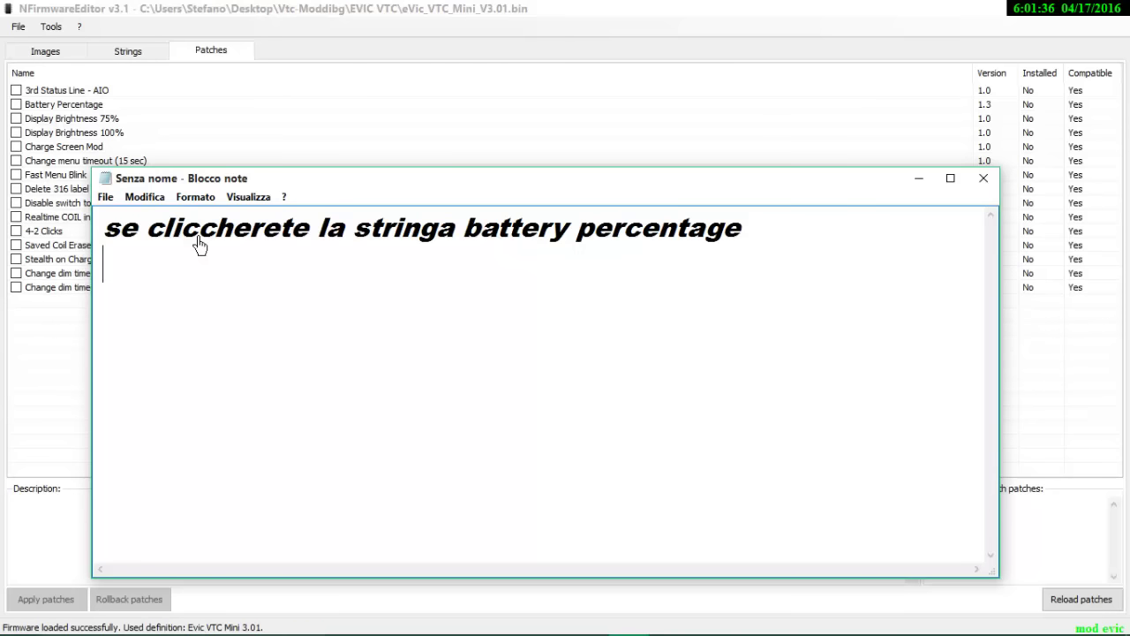
Step: Add a second line to the note reading "avrete la possibilità di vedere la percentuale della batteria"
key(Return)
text(avre)
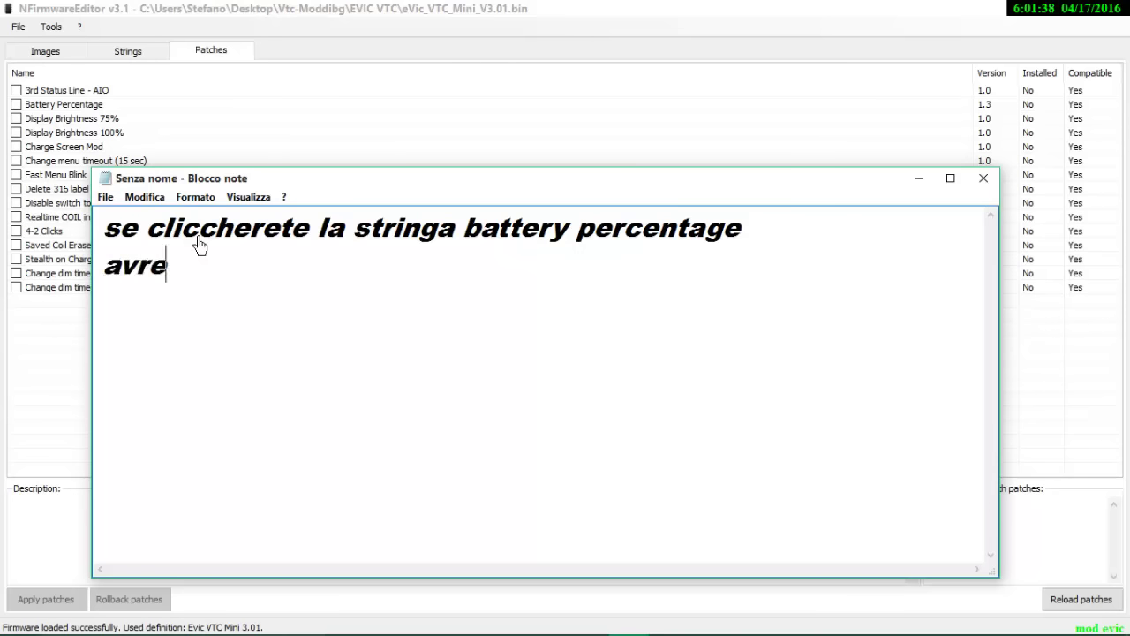
text(te la possi)
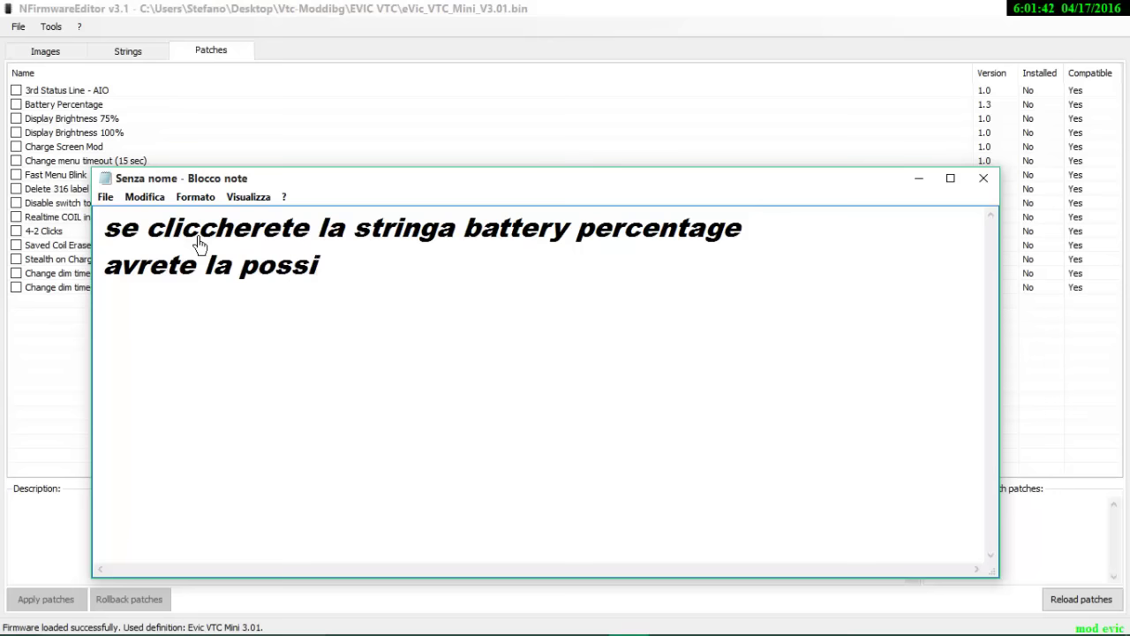
text(bilit)
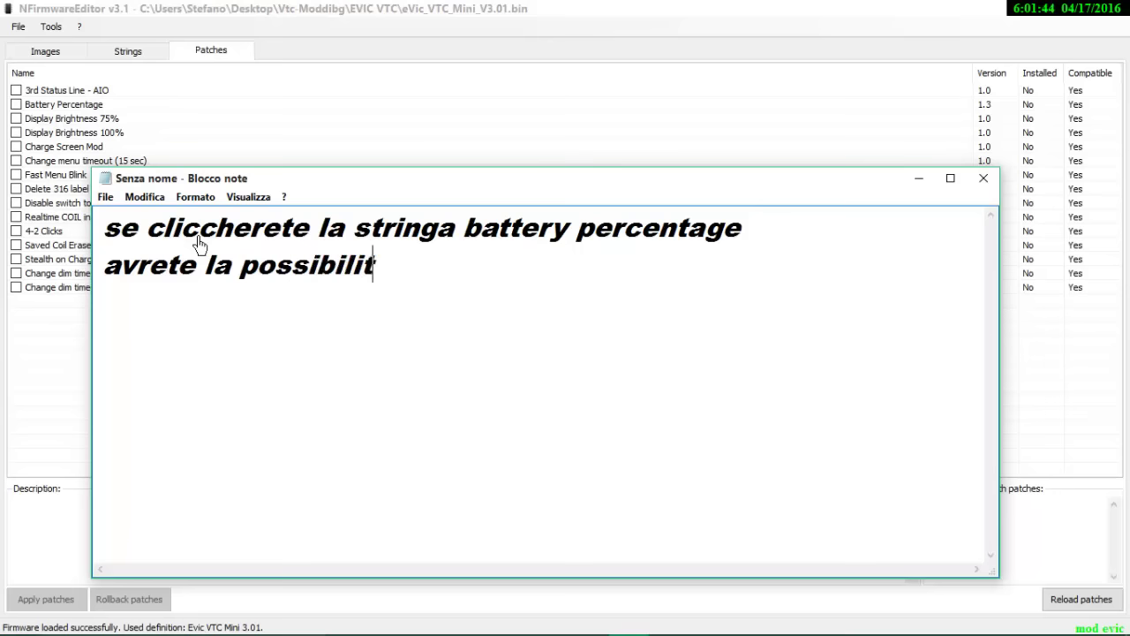
text(à di )
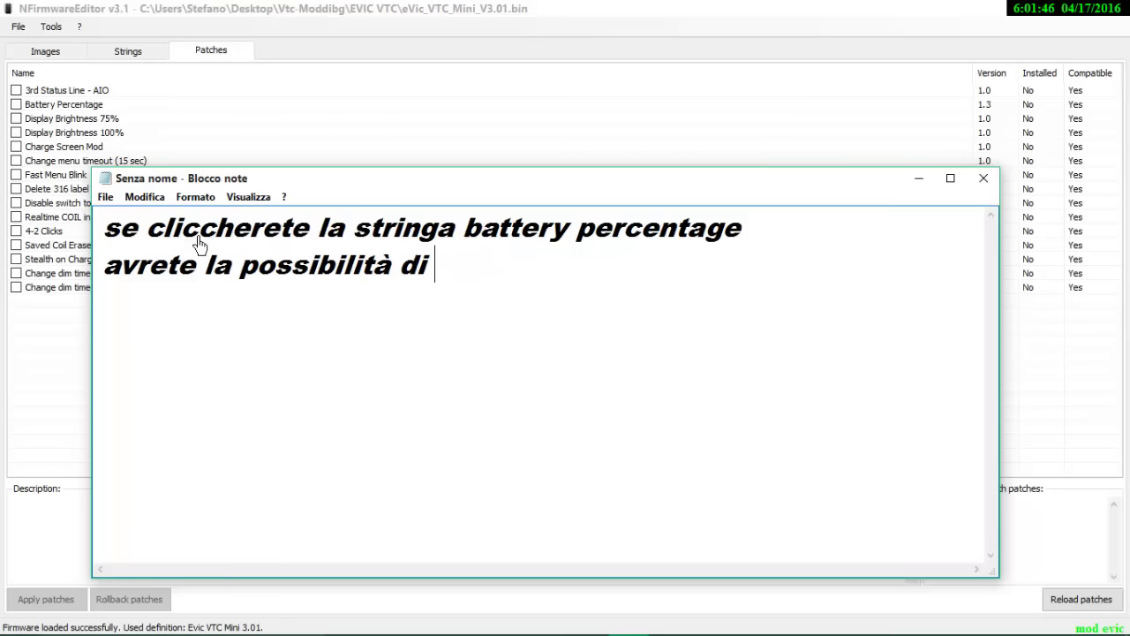
text(vedre)
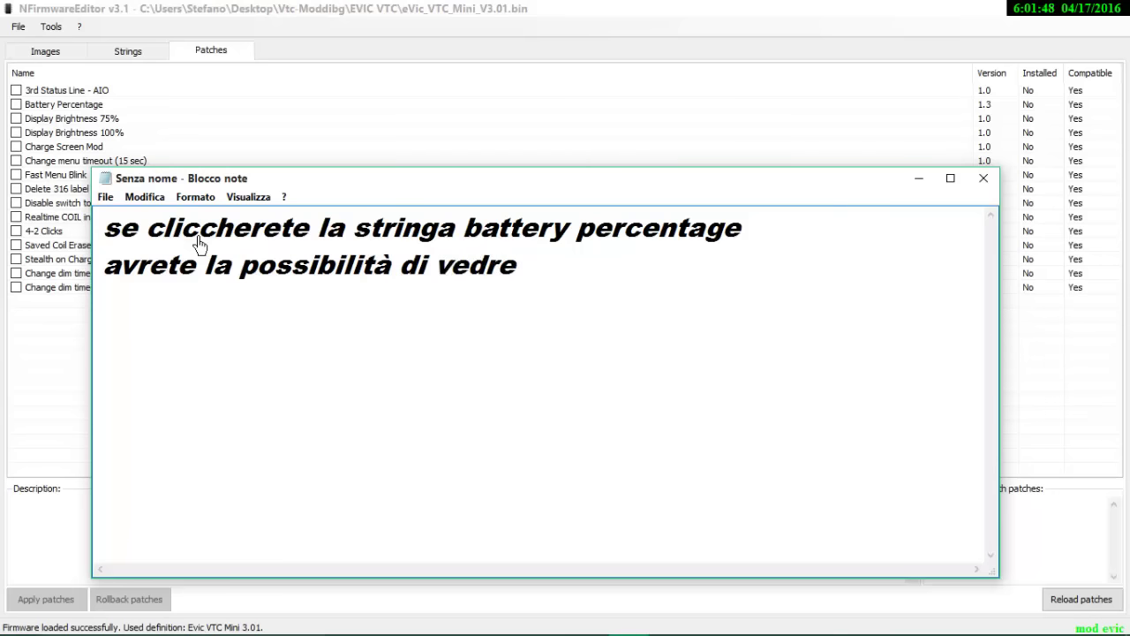
key(BackSpace)
key(BackSpace)
text(ere la)
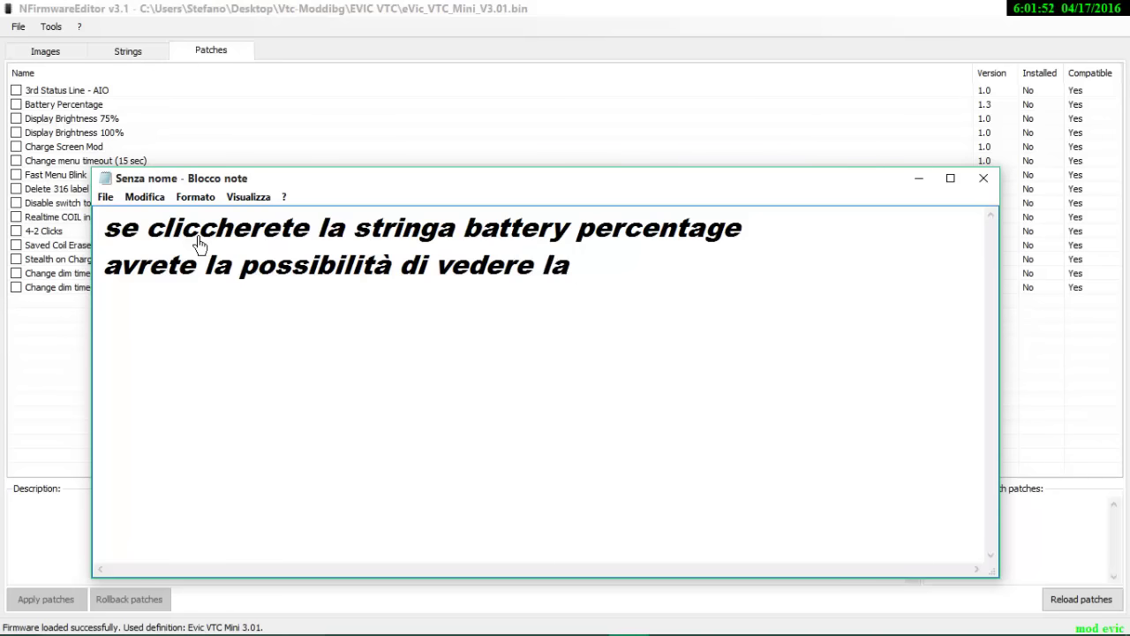
text( percent)
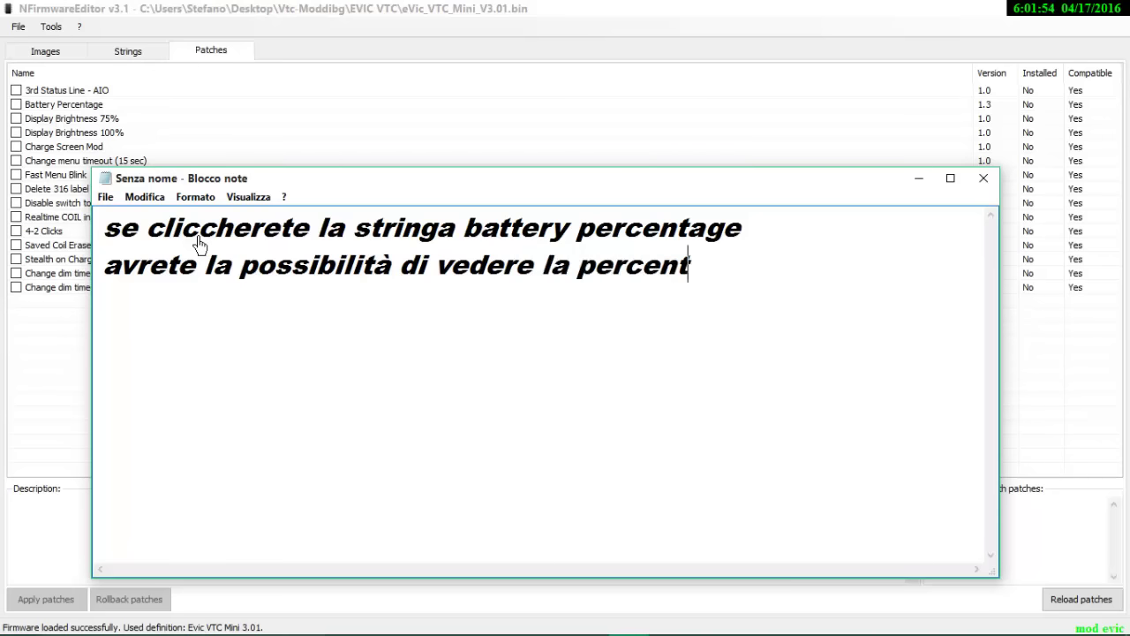
text(uale d)
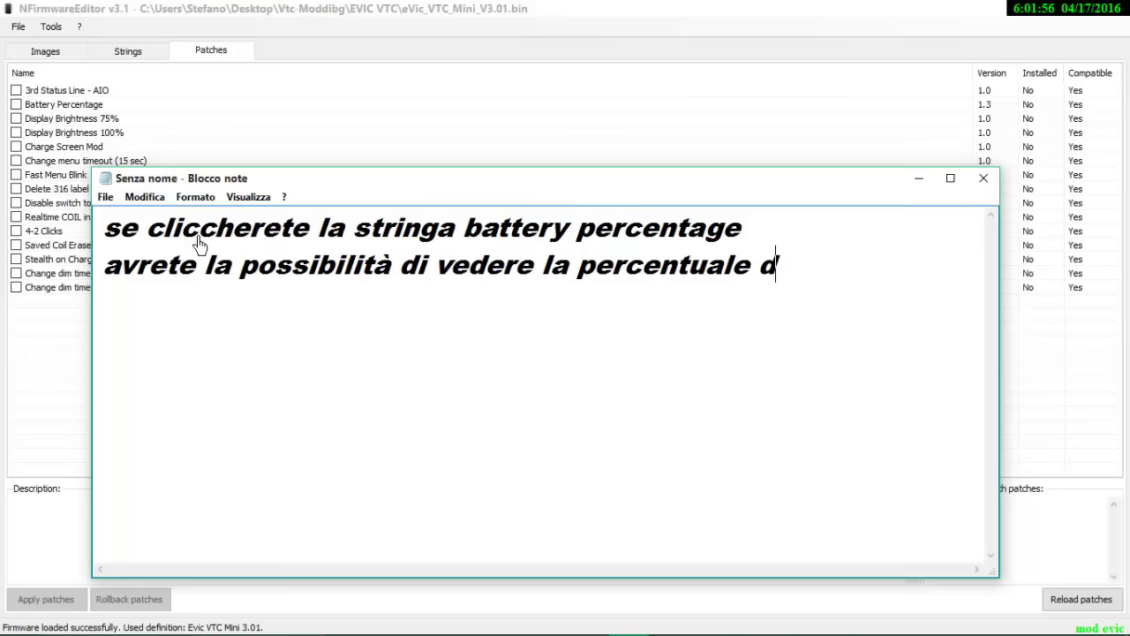
text(ella ba)
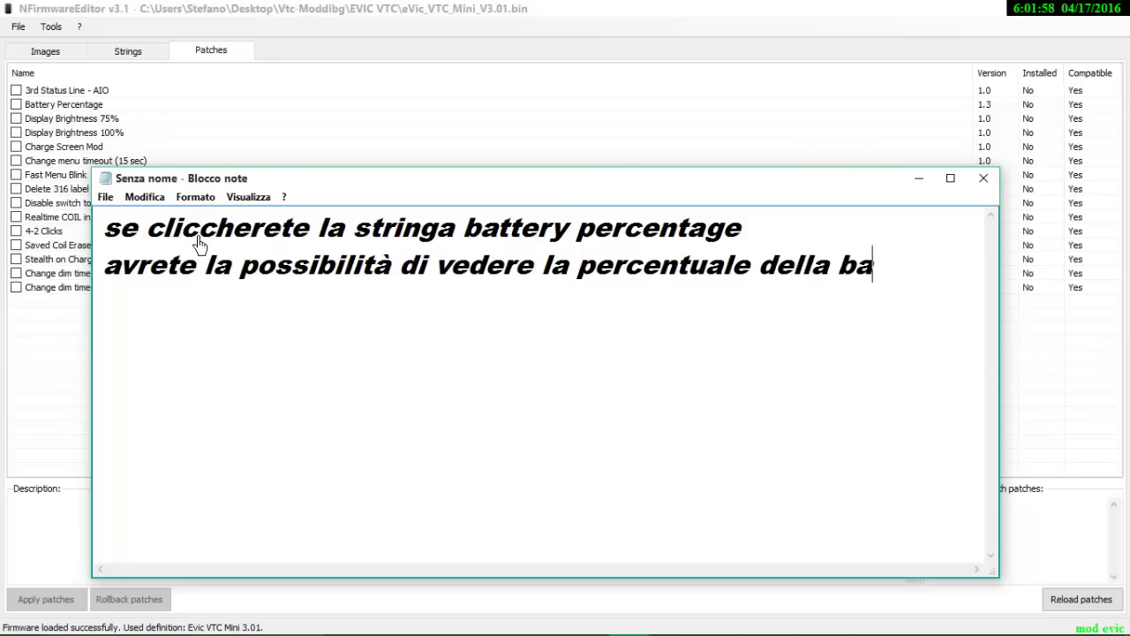
text(tteria)
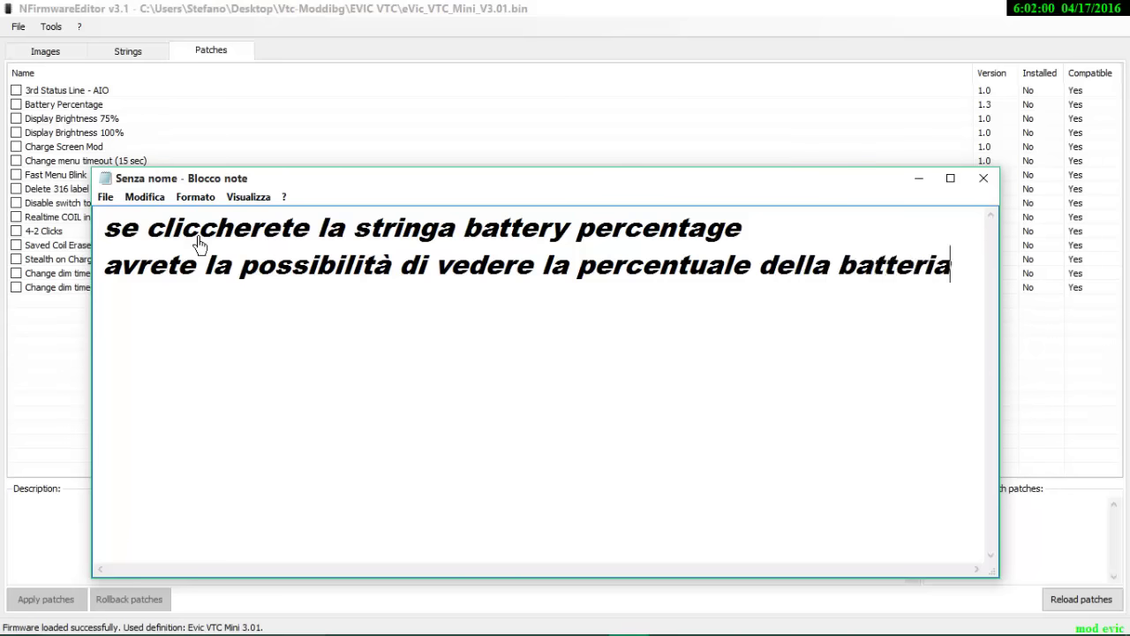
Step: Clear the note's text and select the Battery Percentage and Charge Screen Mod patches in NFirmwareEditor
drag(954, 269, 56, 212)
key(Delete)
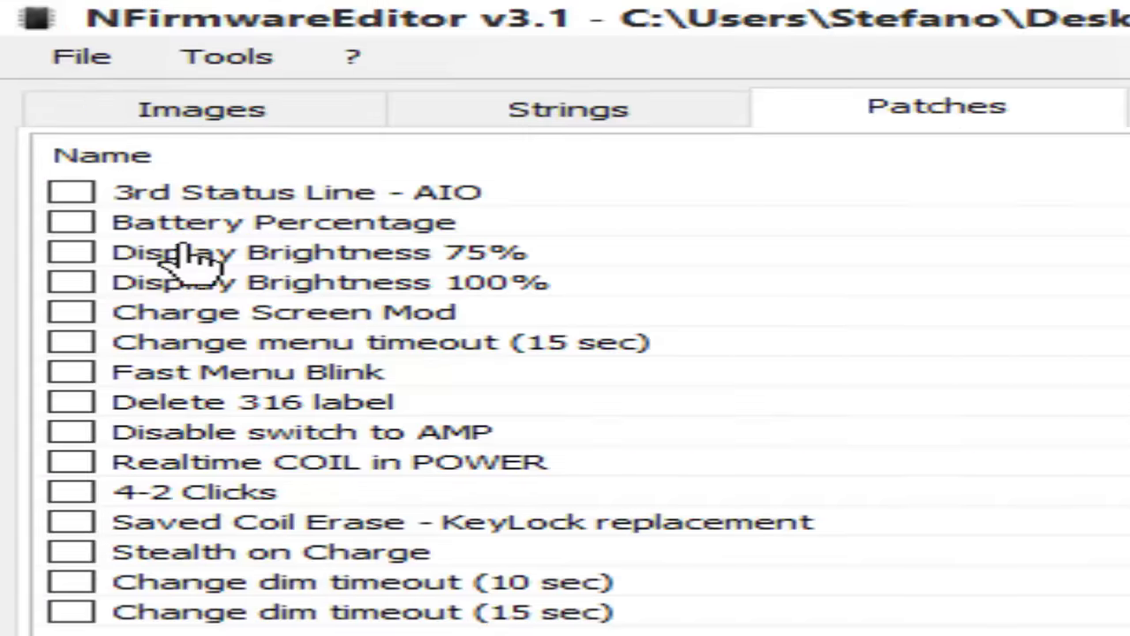
click(71, 224)
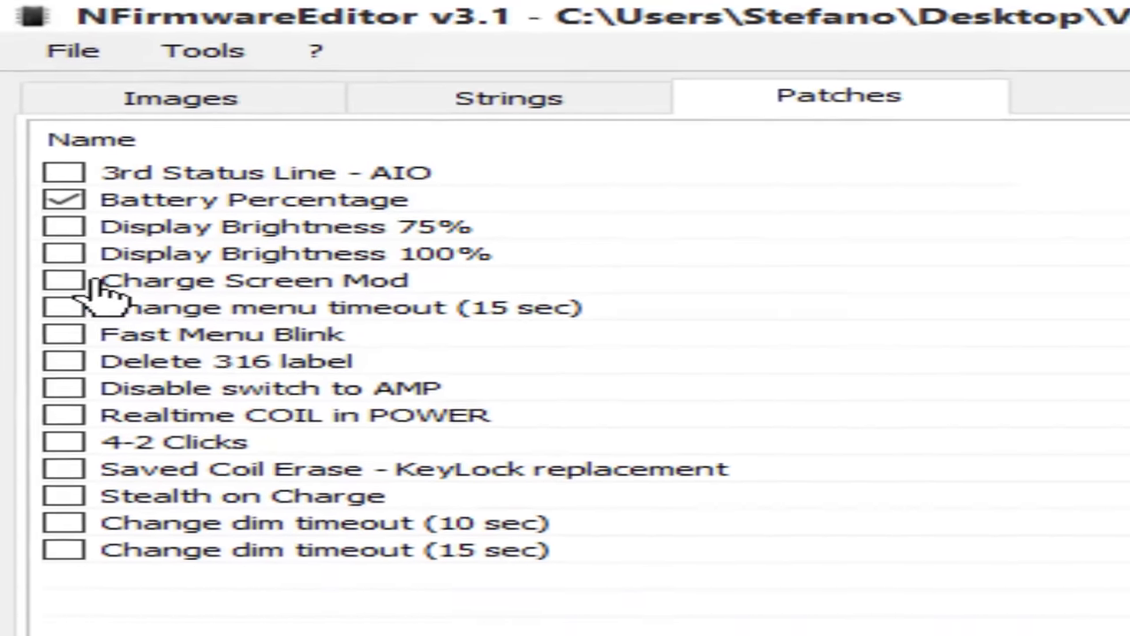
click(48, 251)
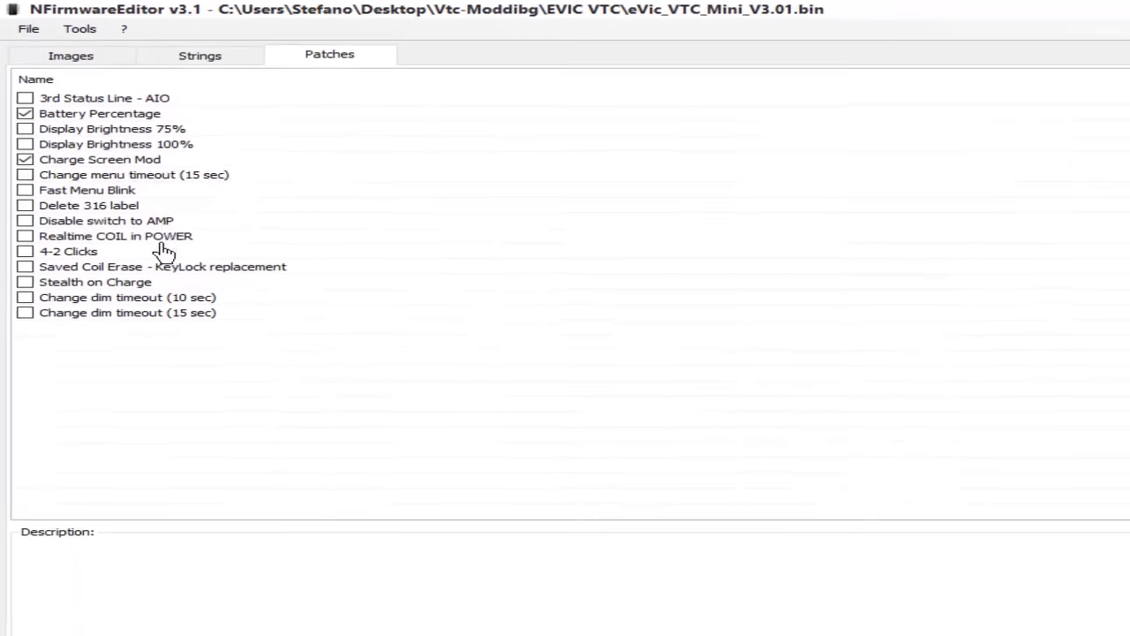
Step: Switch back to the empty Notepad note and write "su change scree mod avrete la possibilità"
click(628, 619)
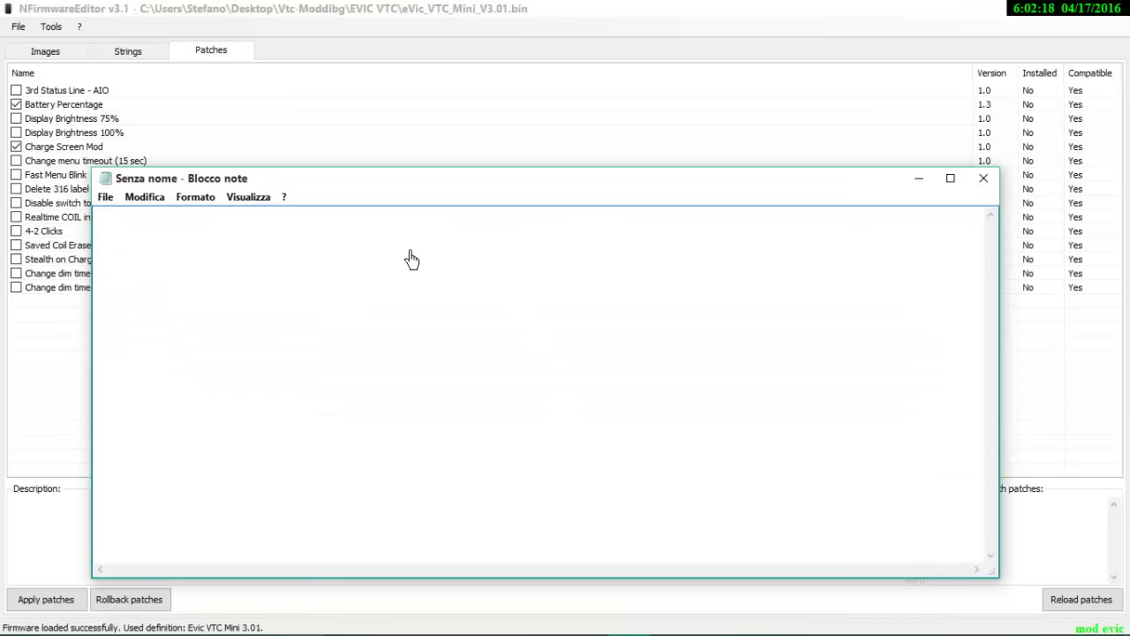
text(su cha)
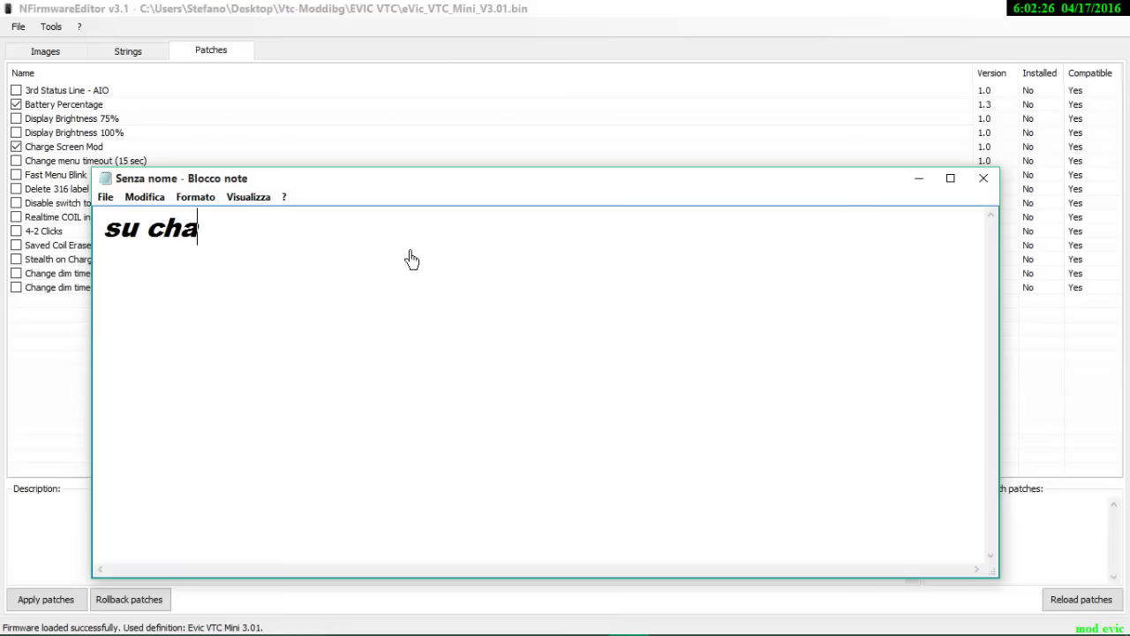
text(nge scree)
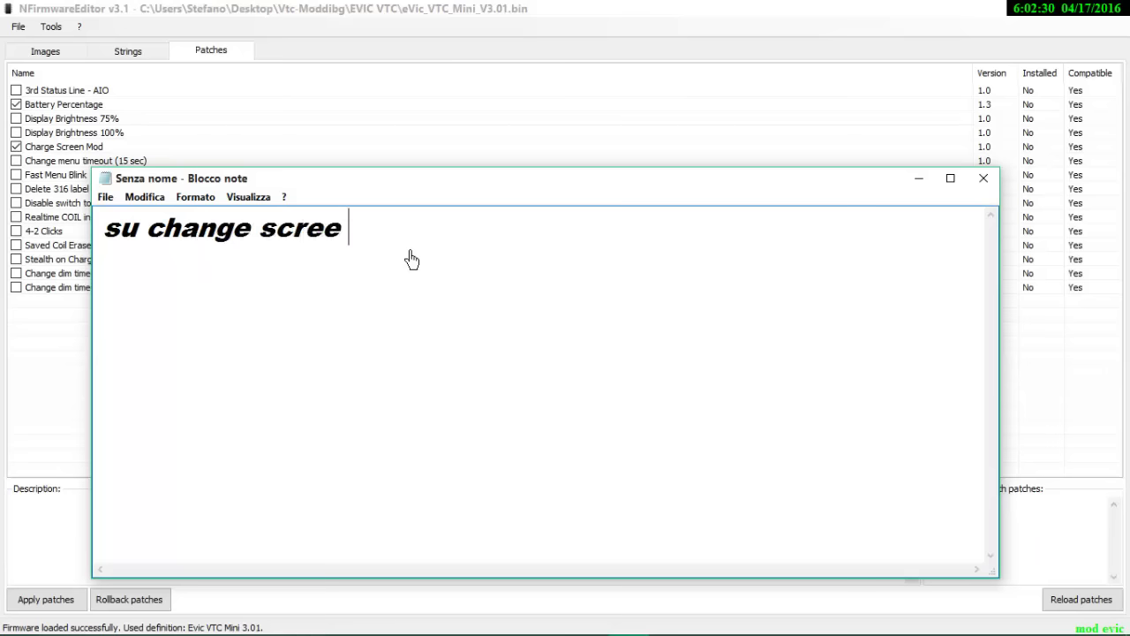
text( mod )
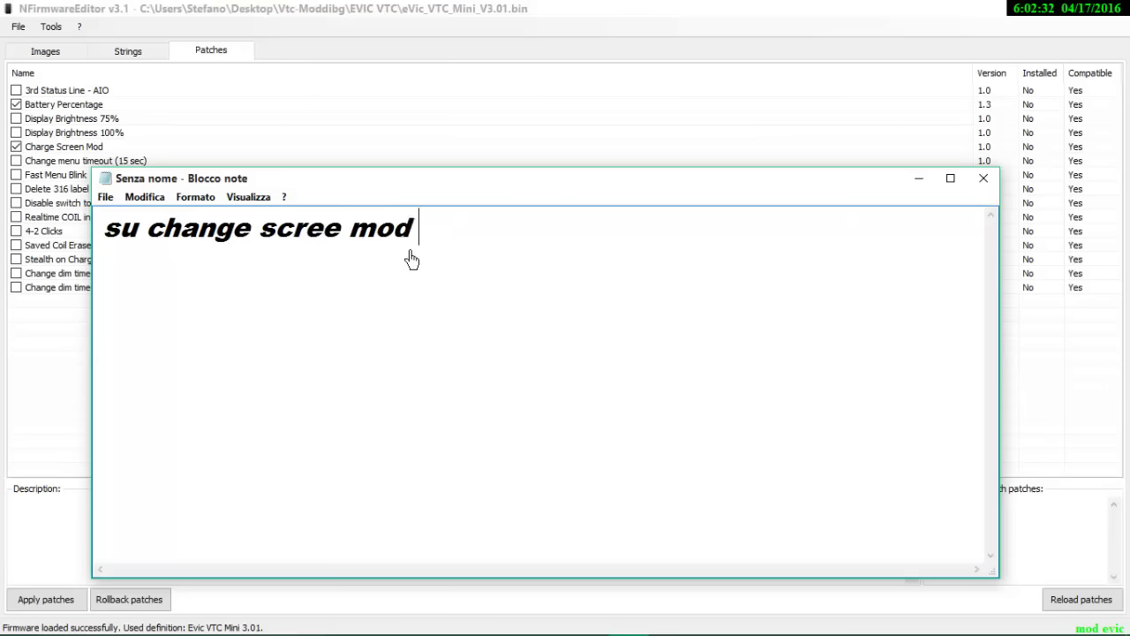
text(avret)
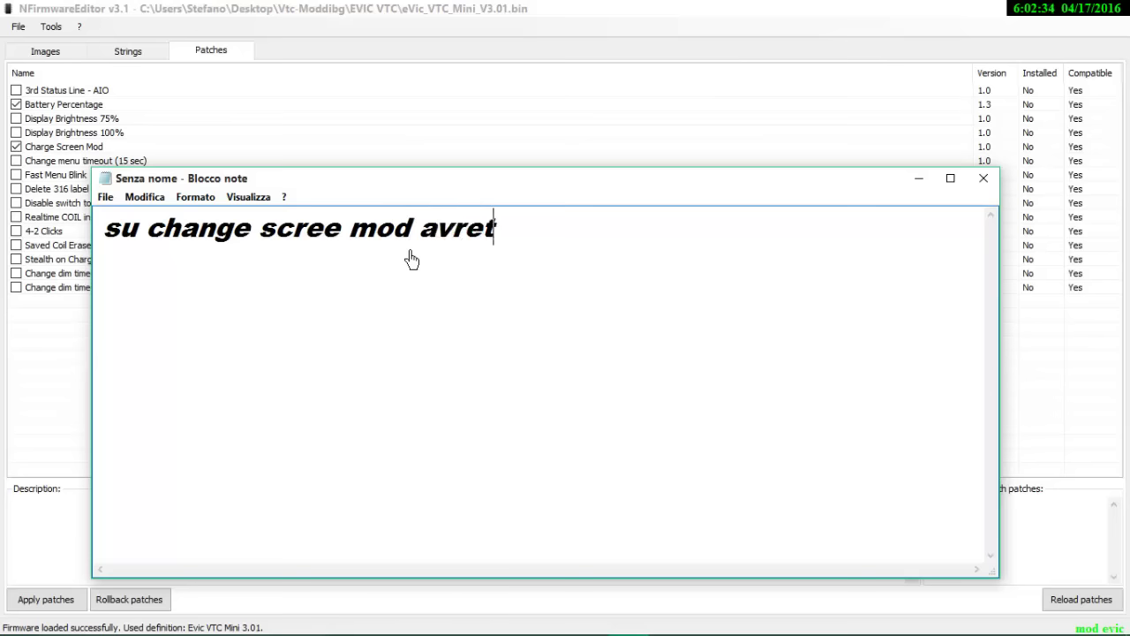
text(e la pos)
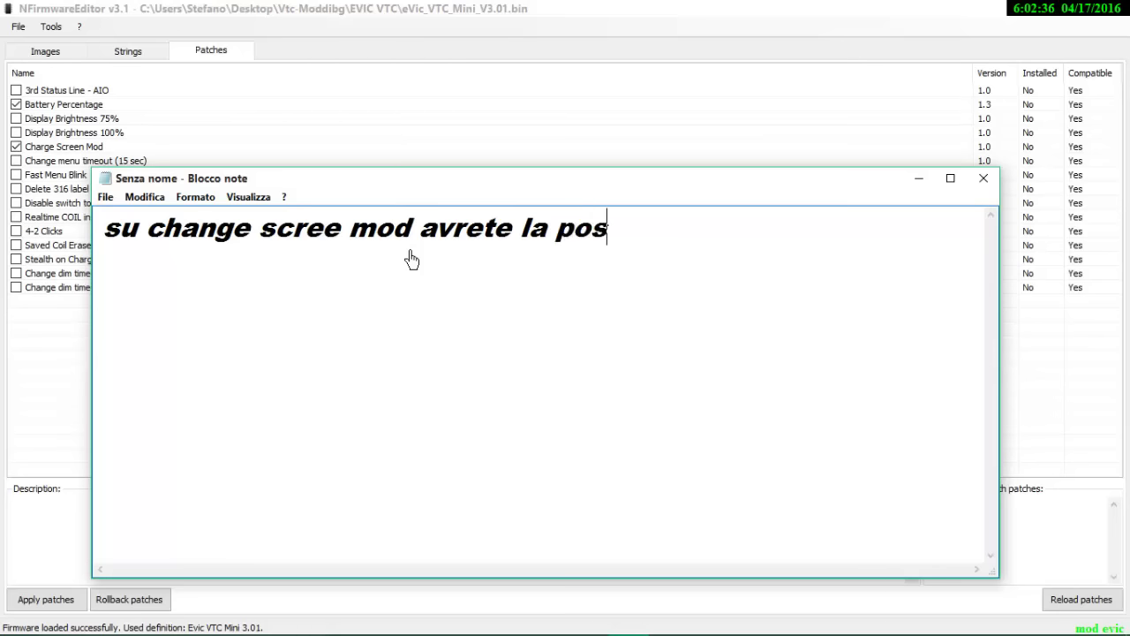
text(sibilit)
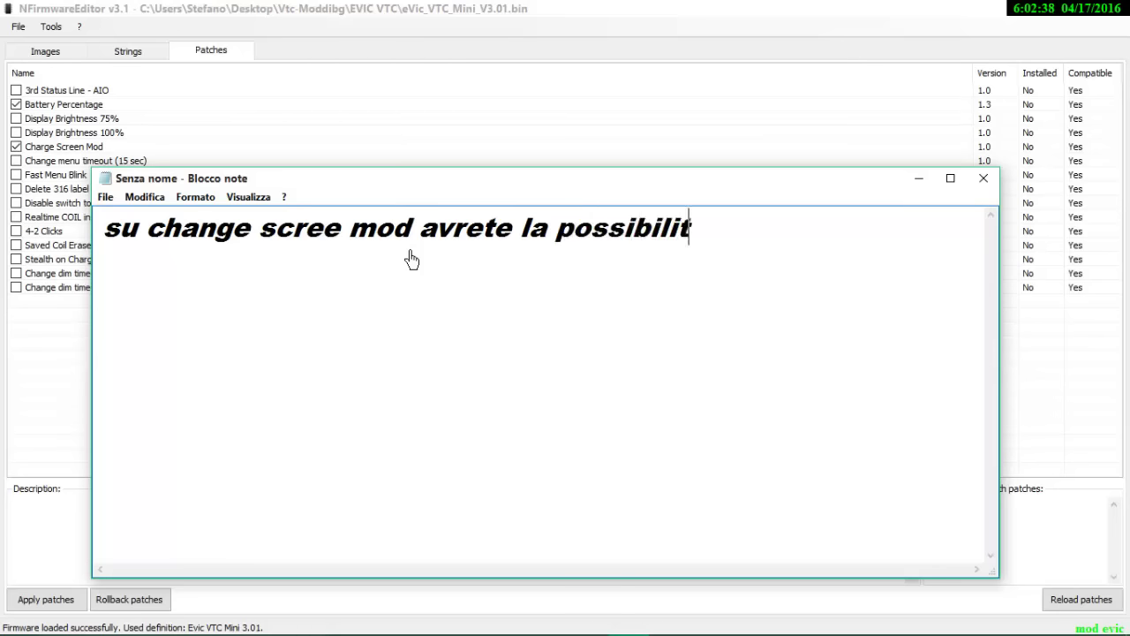
text(à)
Step: Add a second line to the note reading "di vedere mentre la box è in carica i volt e i gradi"
key(Return)
text(di ve)
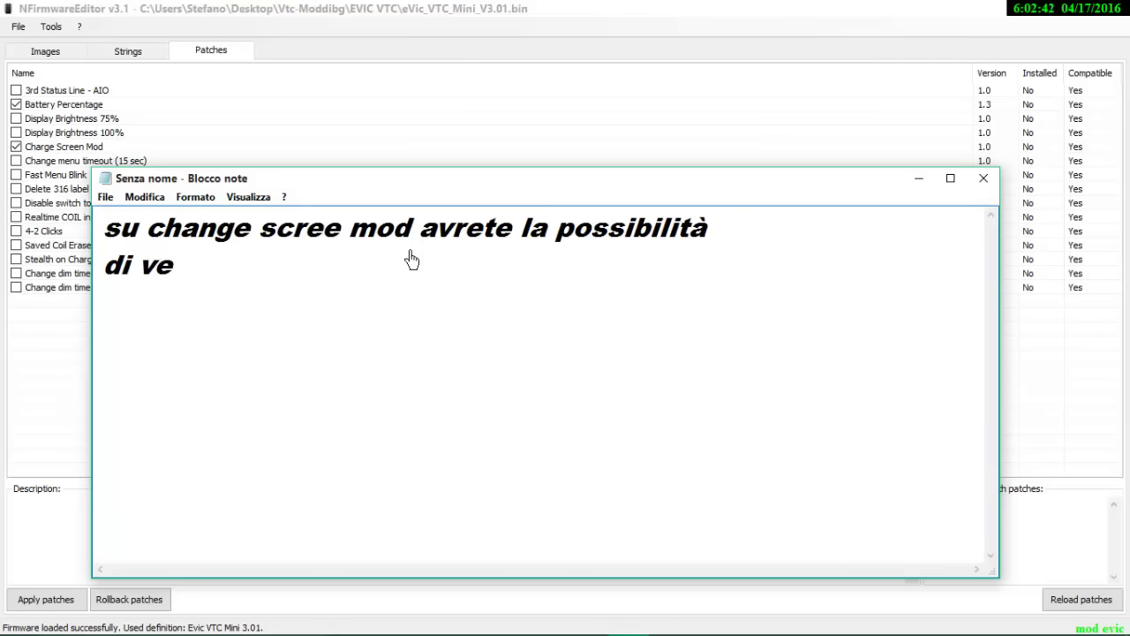
text(dere m)
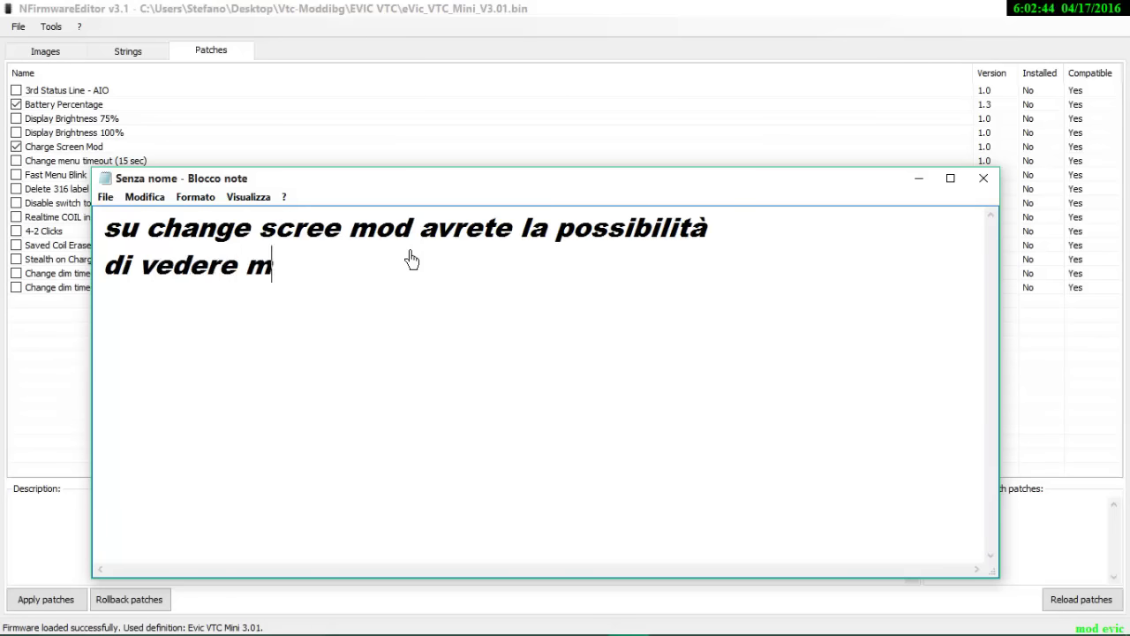
text(entre la)
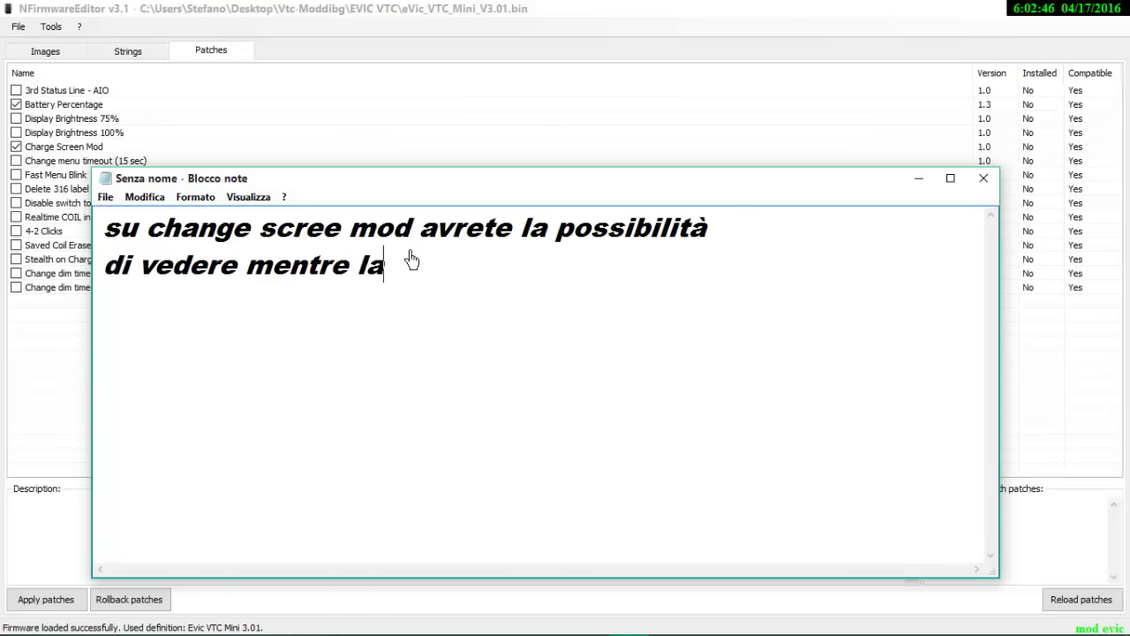
text( box è in v)
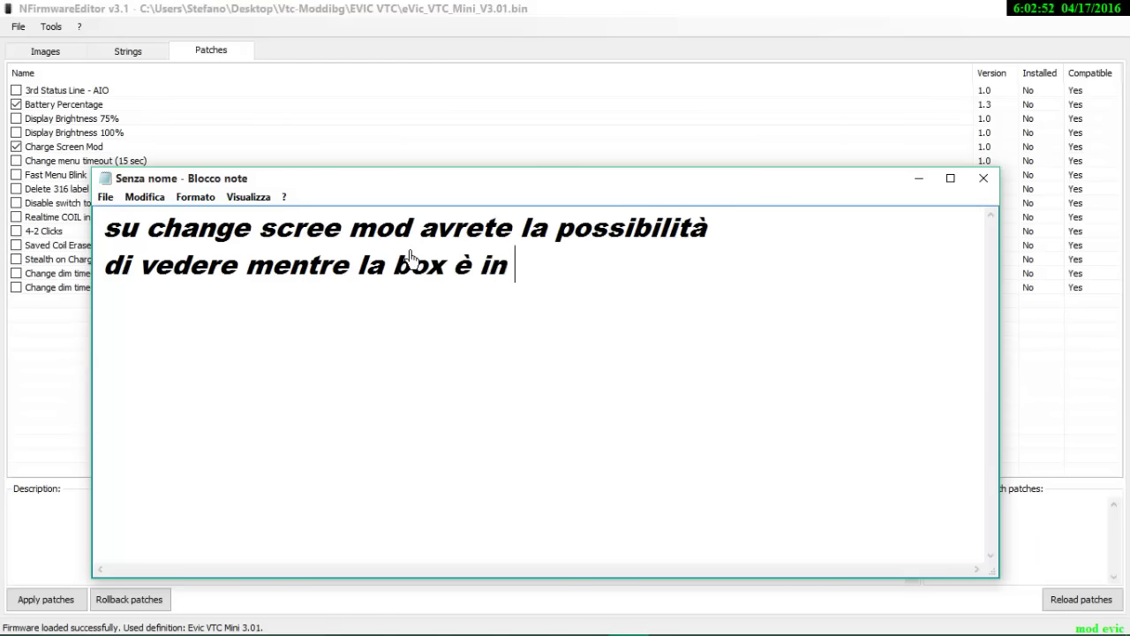
key(BackSpace)
text(carica)
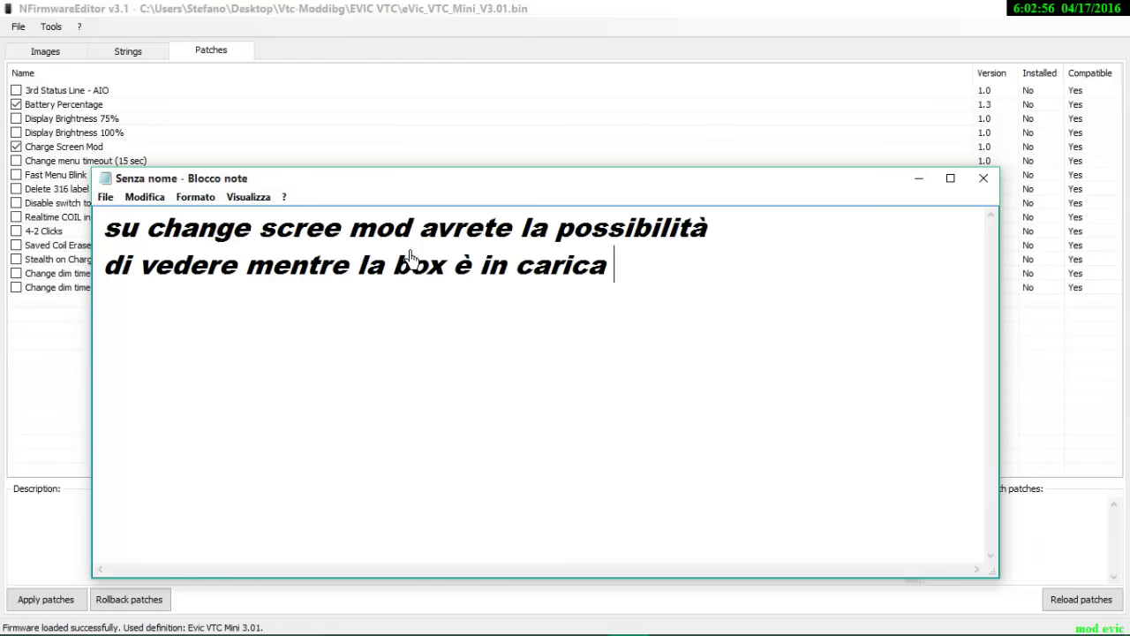
text( i volt e)
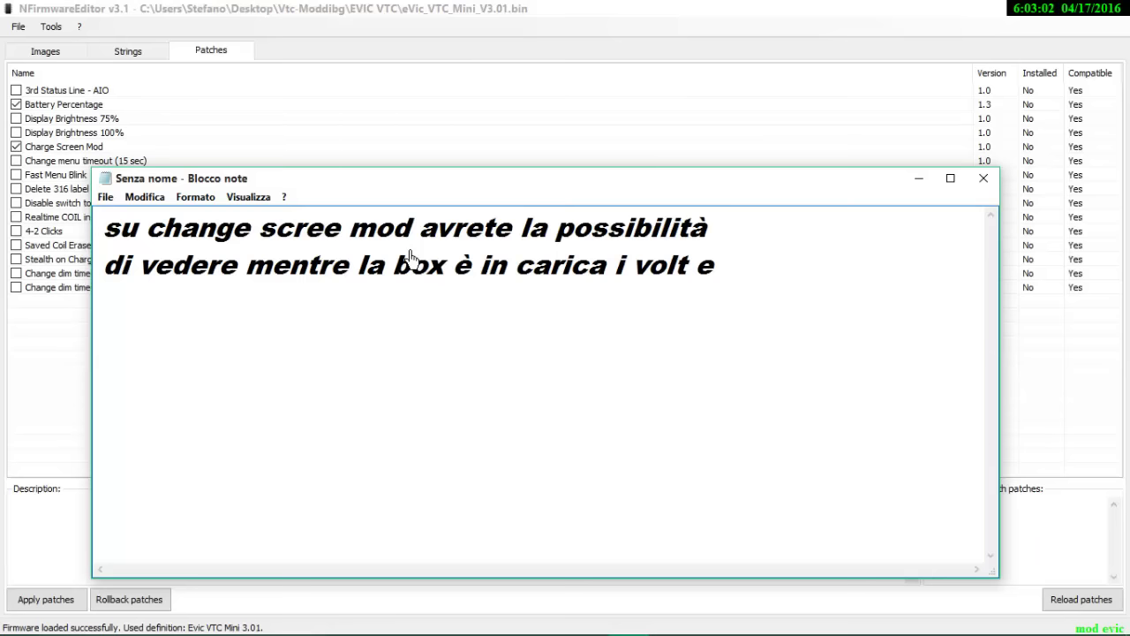
text( i gradi)
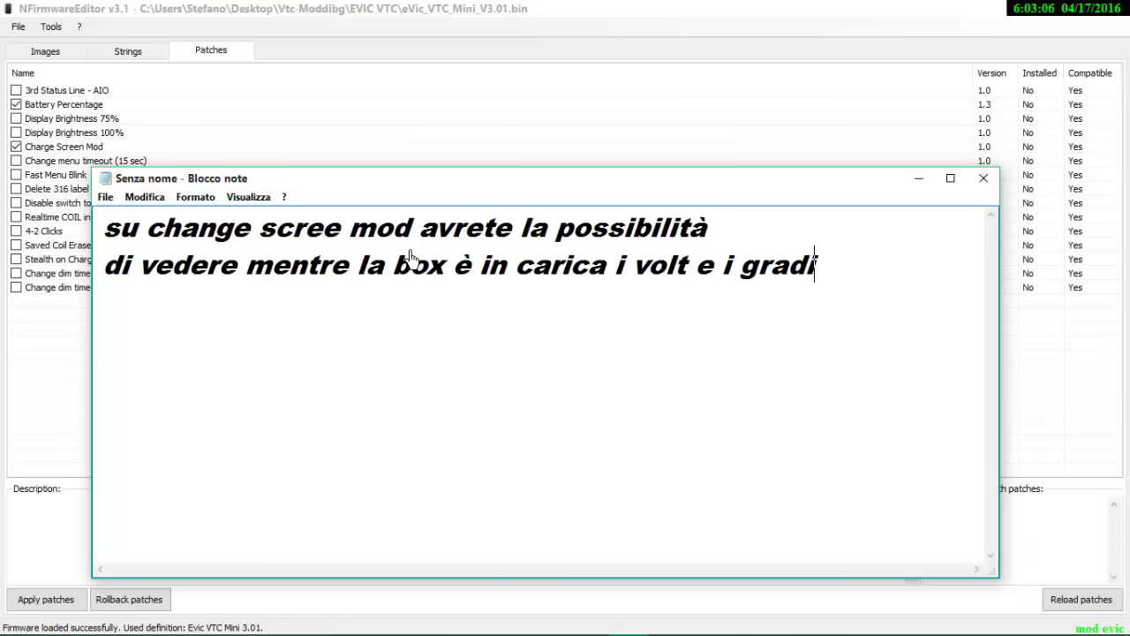
Step: Replace the note's two lines with the text "per tutte le altre patch"
drag(834, 272, 31, 221)
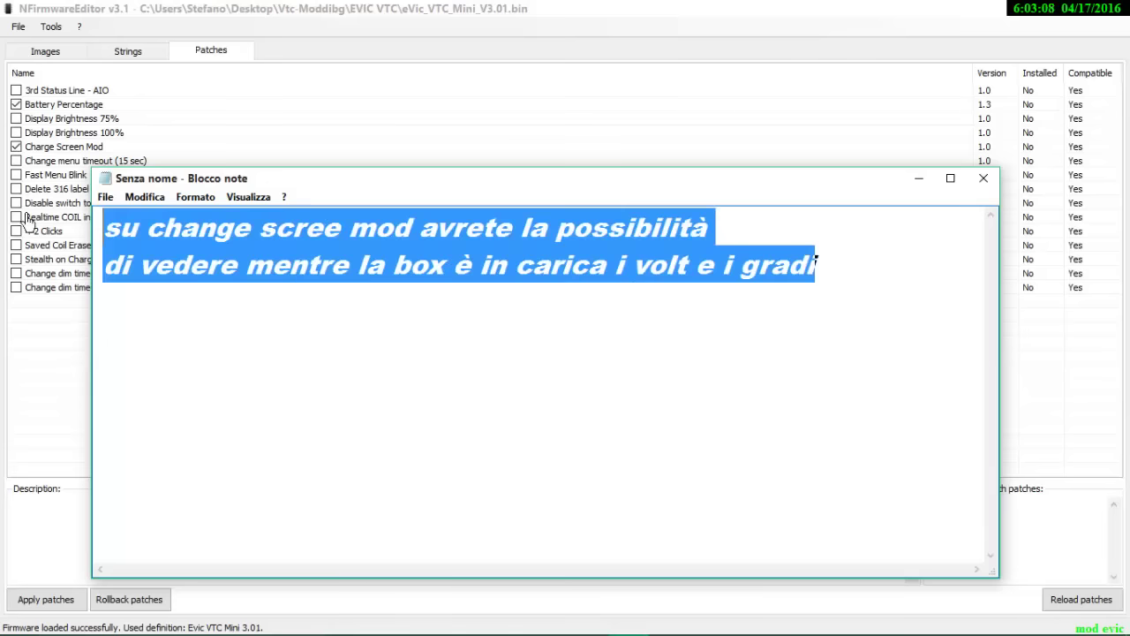
key(BackSpace)
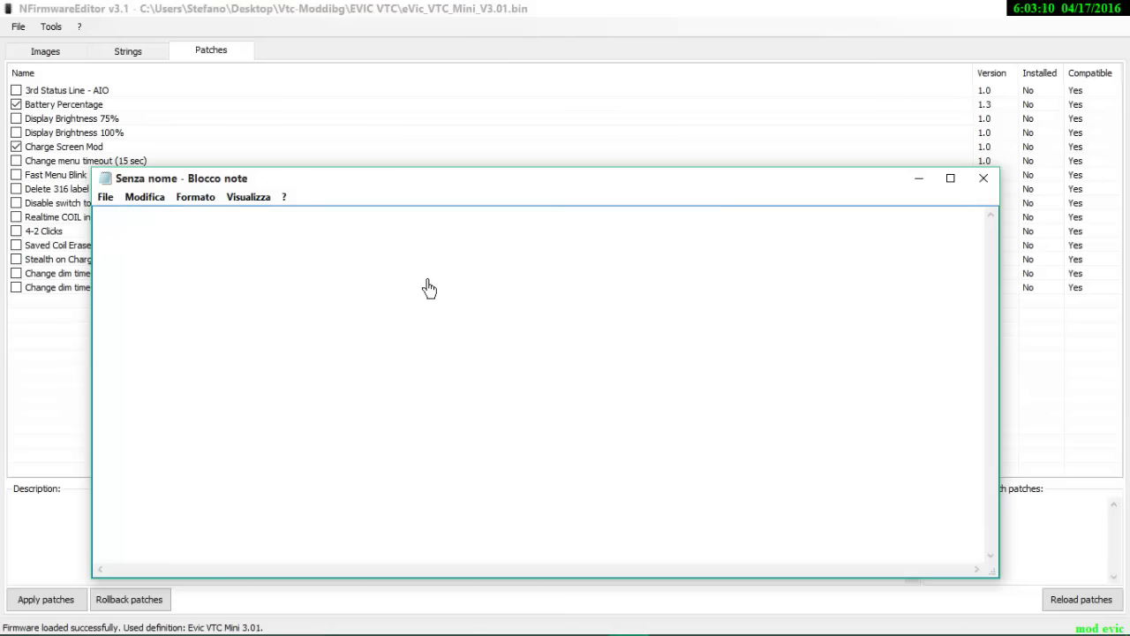
text(per tu)
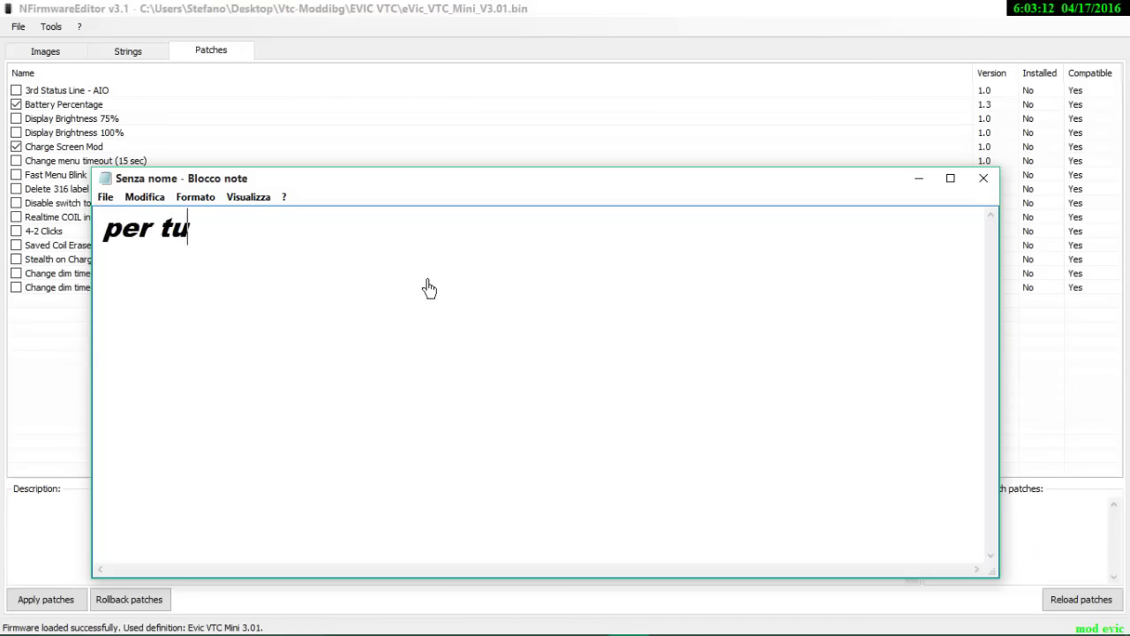
text(tti)
key(BackSpace)
key(BackSpace)
text(e le altre )
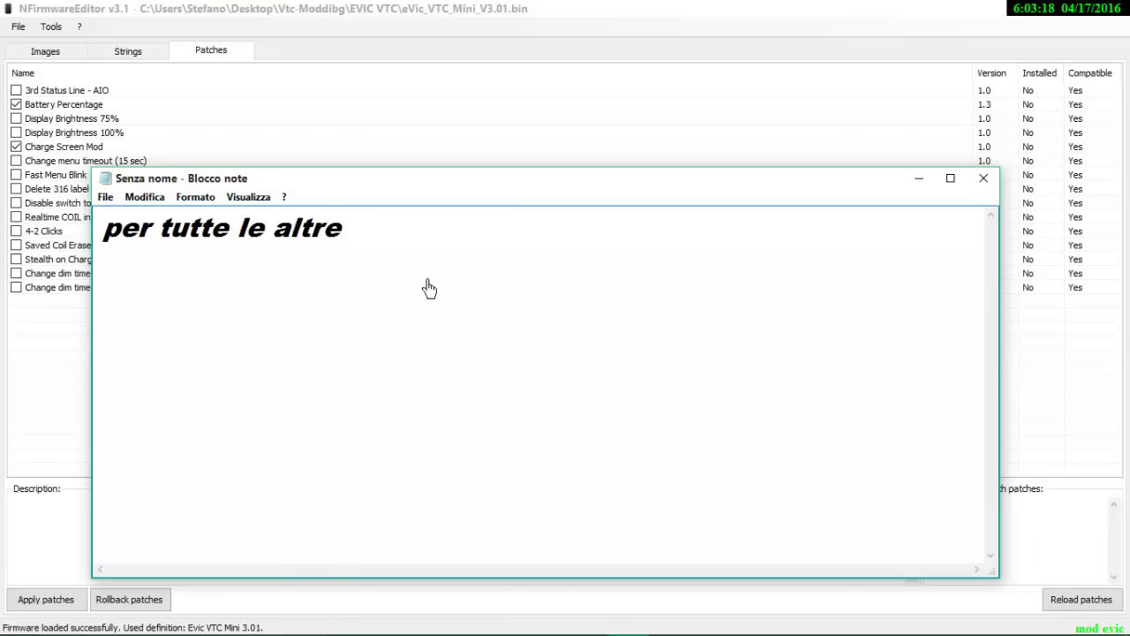
text(patch )
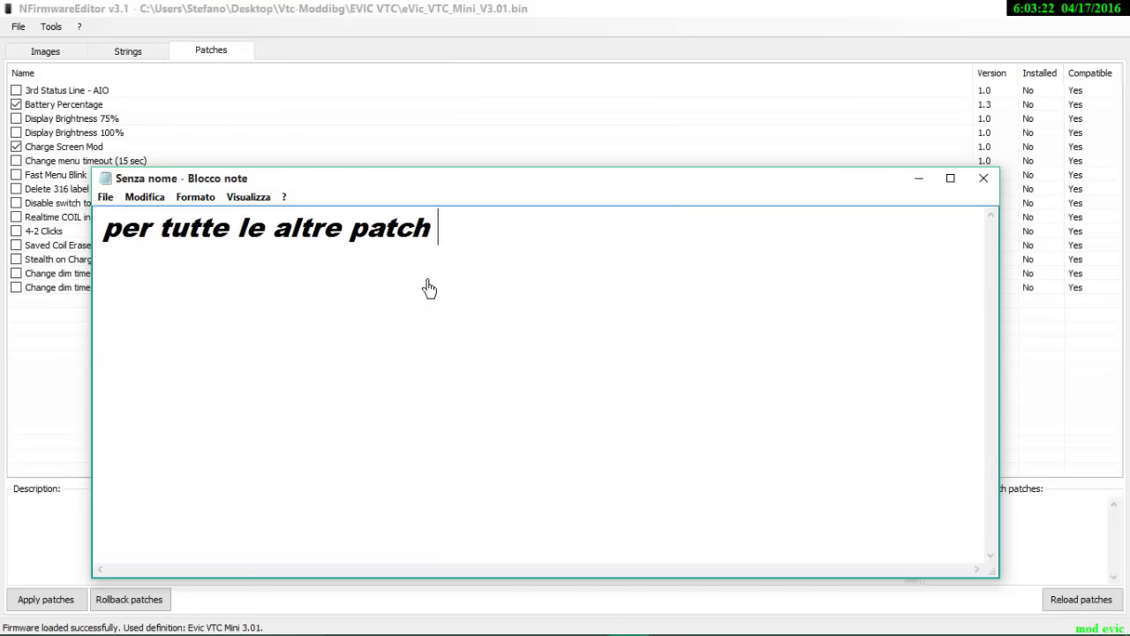
Step: Continue the note's line with "potrete modificare l illuminazione"
text(pot)
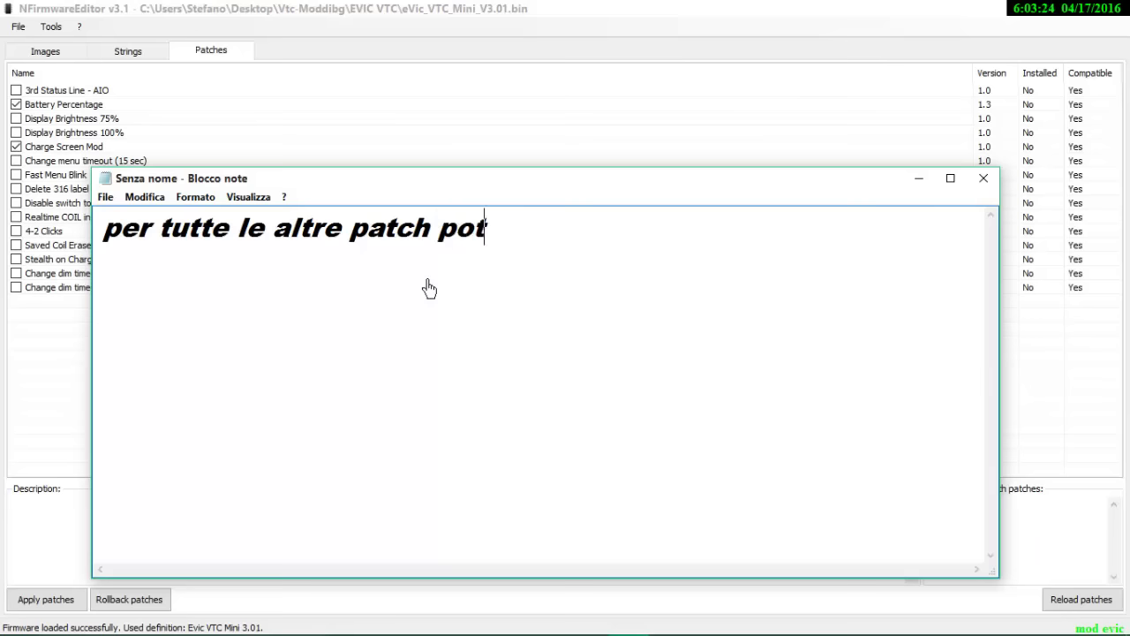
text(rete )
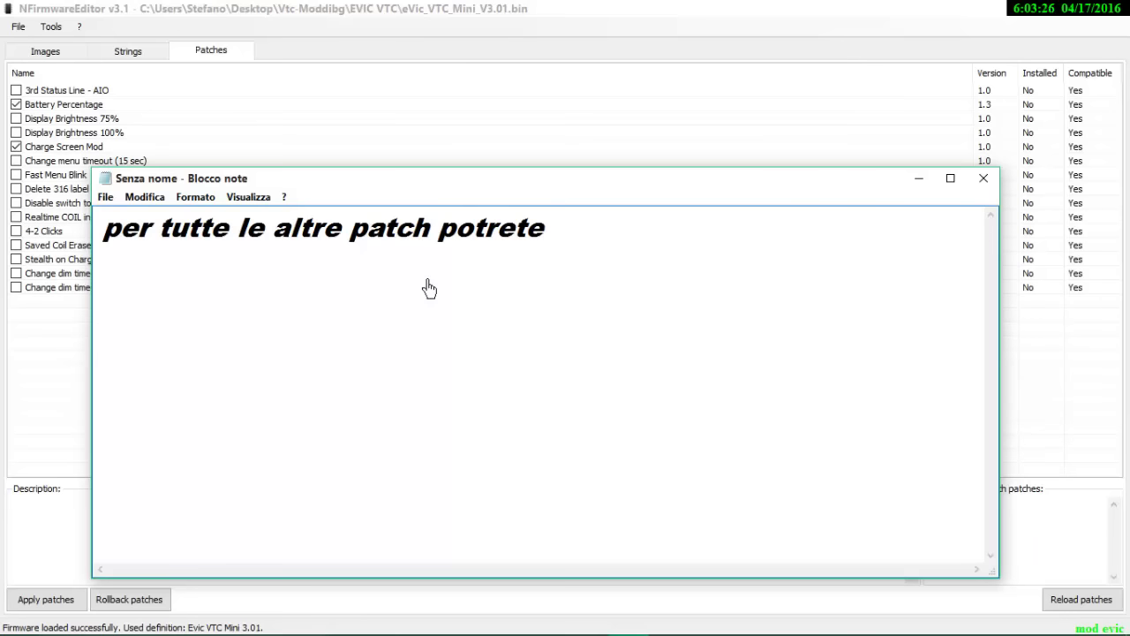
text(modificar)
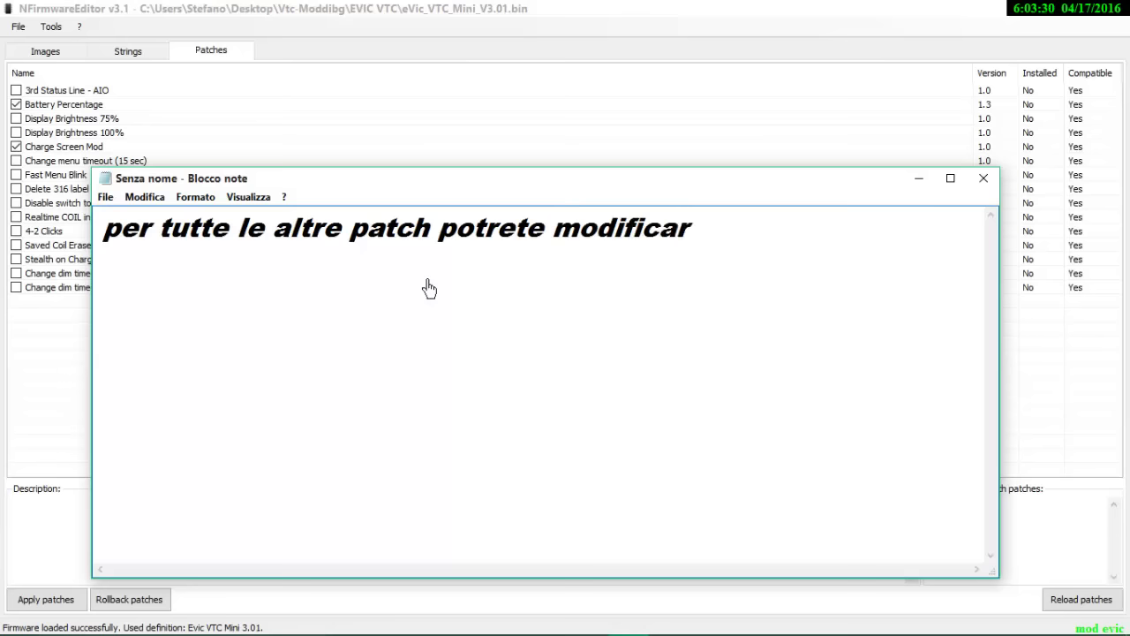
text(e l illumiv)
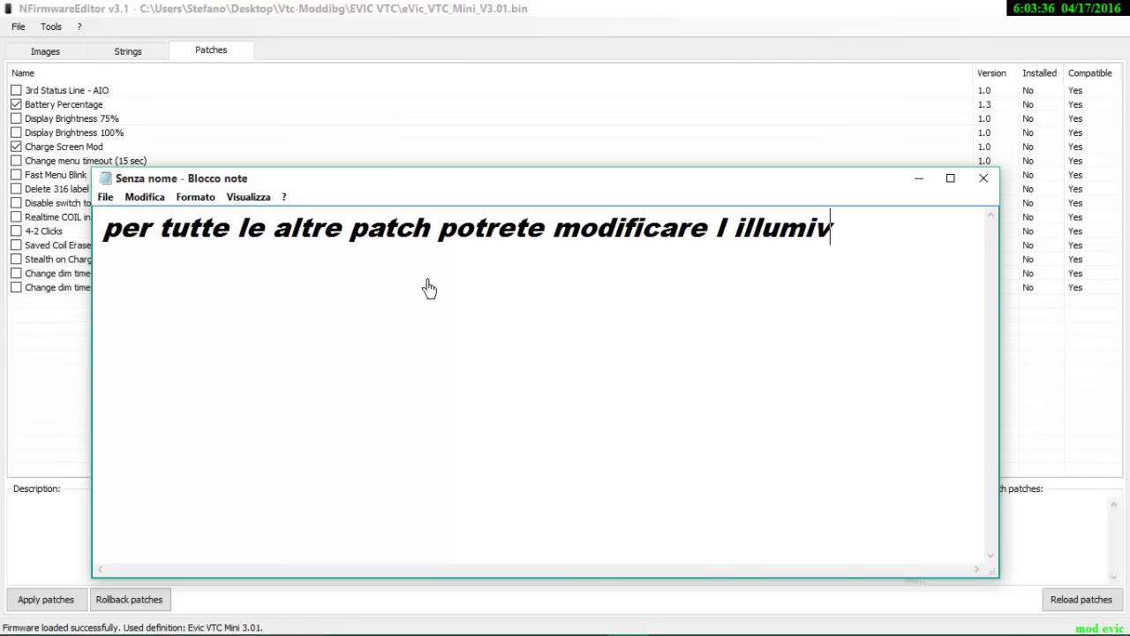
key(BackSpace)
text(nazione)
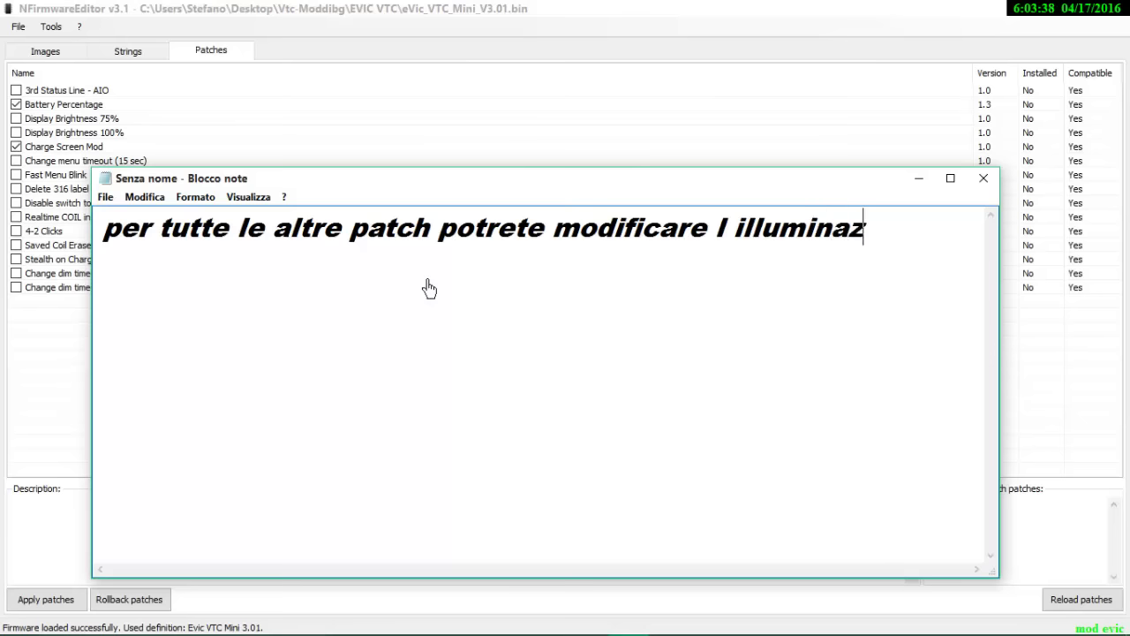
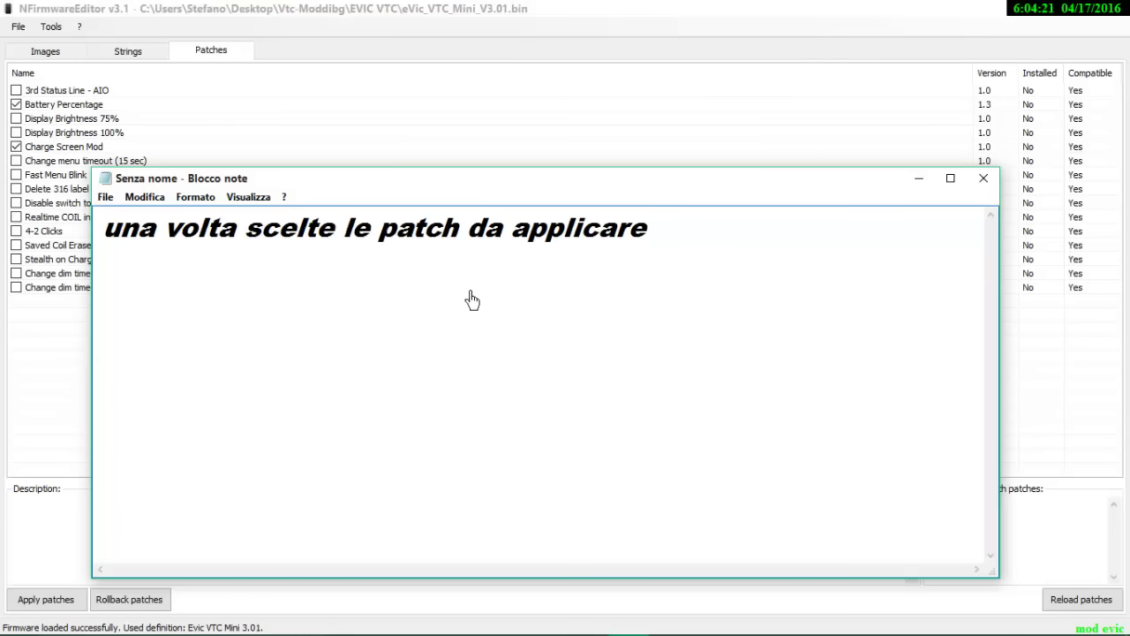
Step: Continue the line "una volta scelte le patch da applicare" with "dovrete andare in basso a sinistra"
text(dovr)
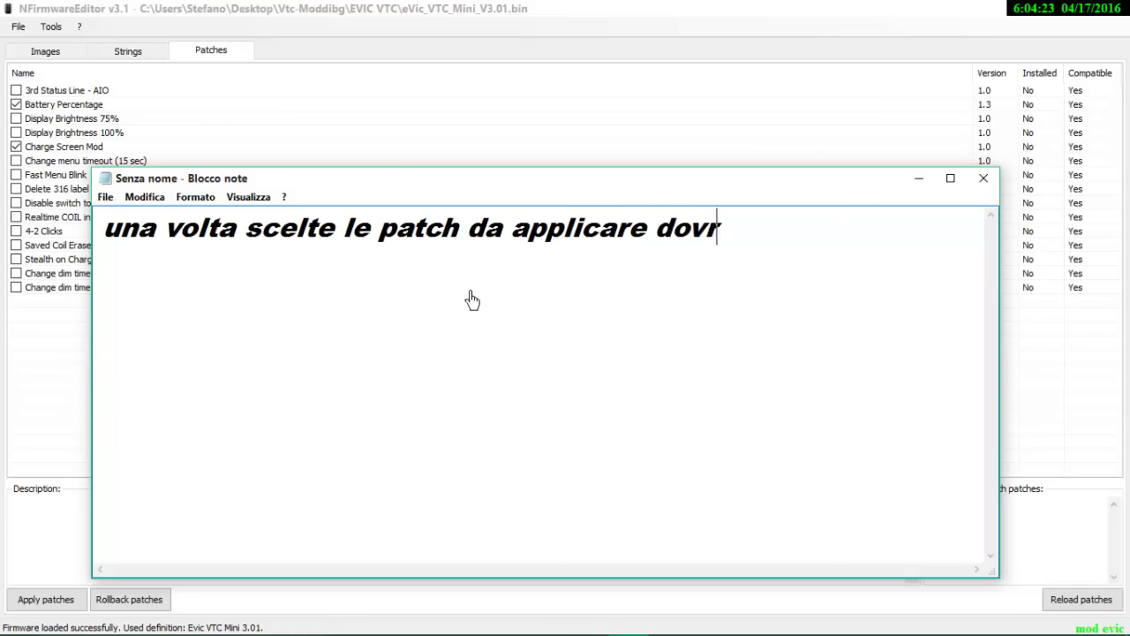
text(ete an)
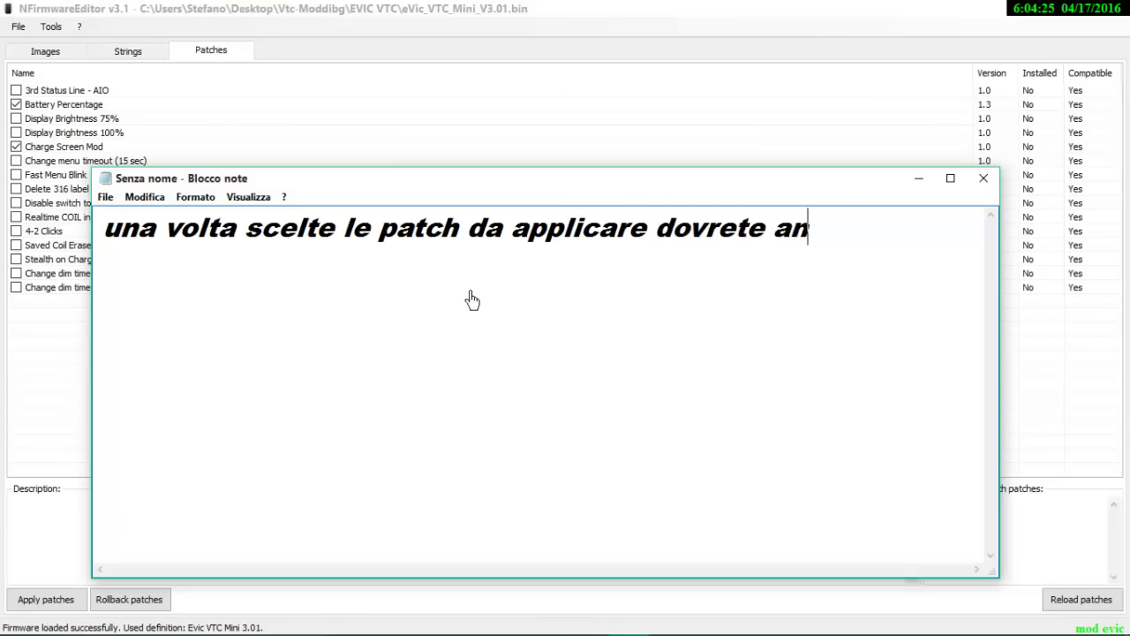
text(dare in basso )
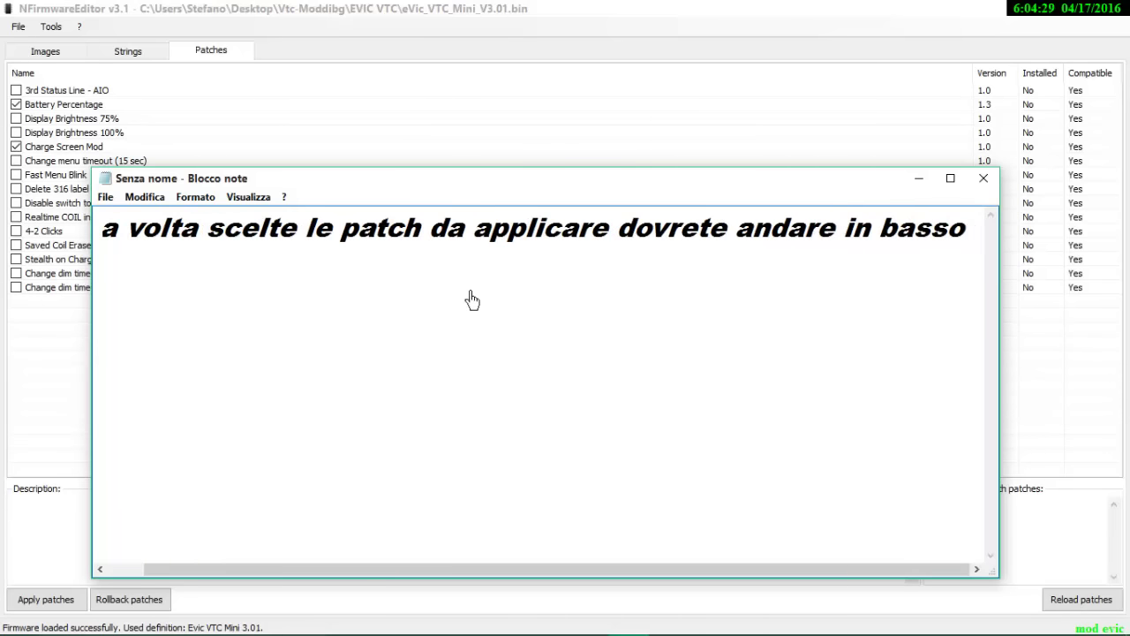
text(a si)
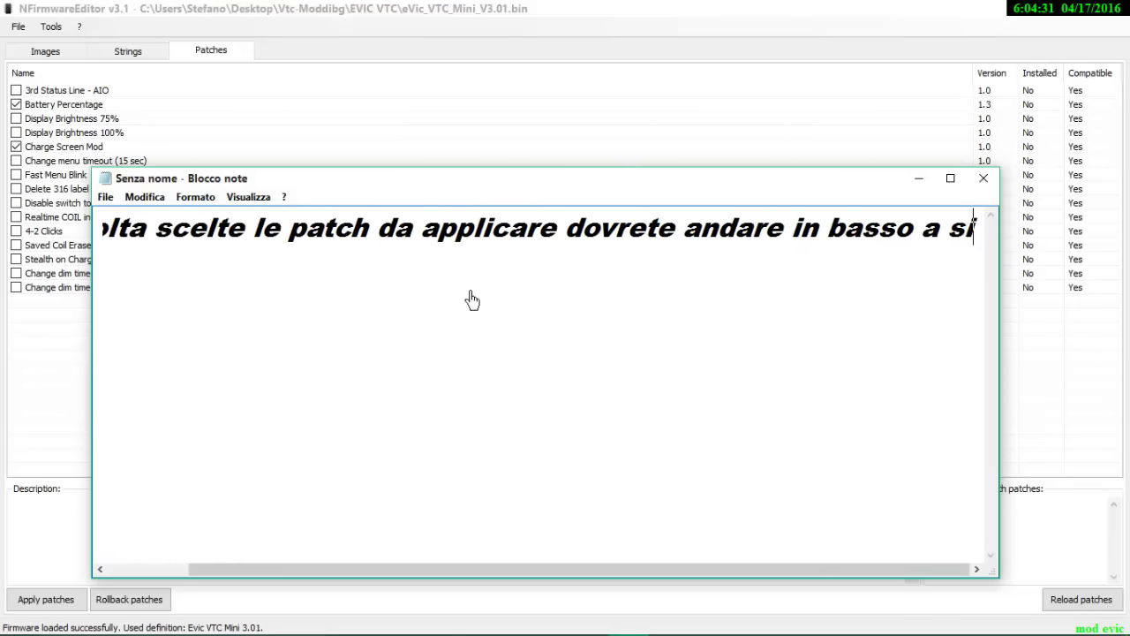
text(nistra)
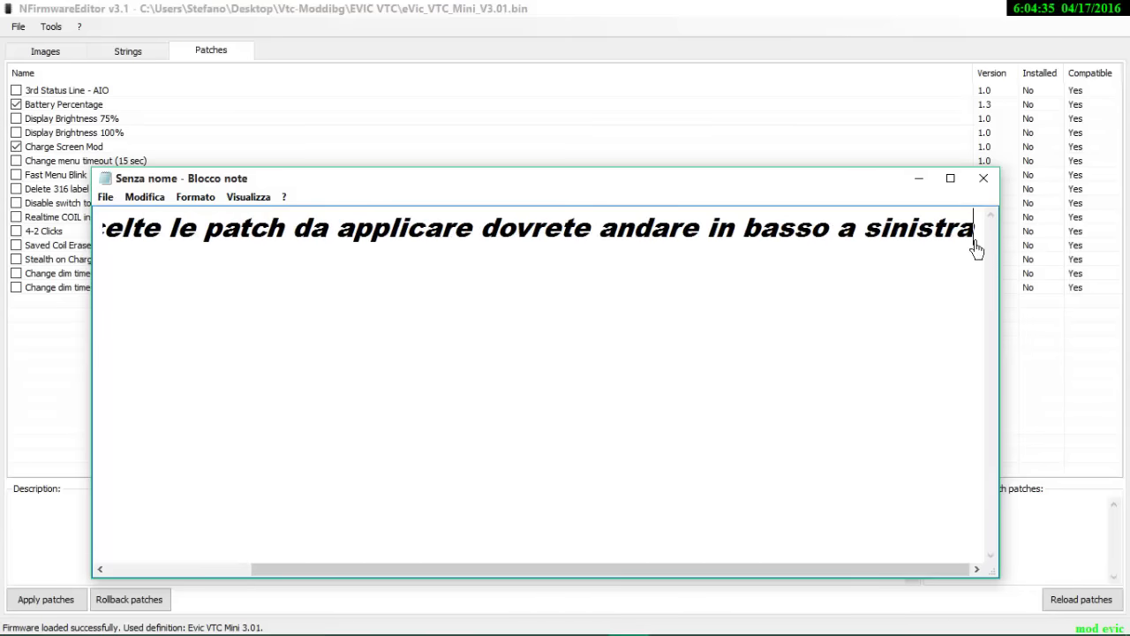
Step: Replace the note's text with "e cliccheremo apply patches.."
drag(975, 247, 4, 269)
key(Delete)
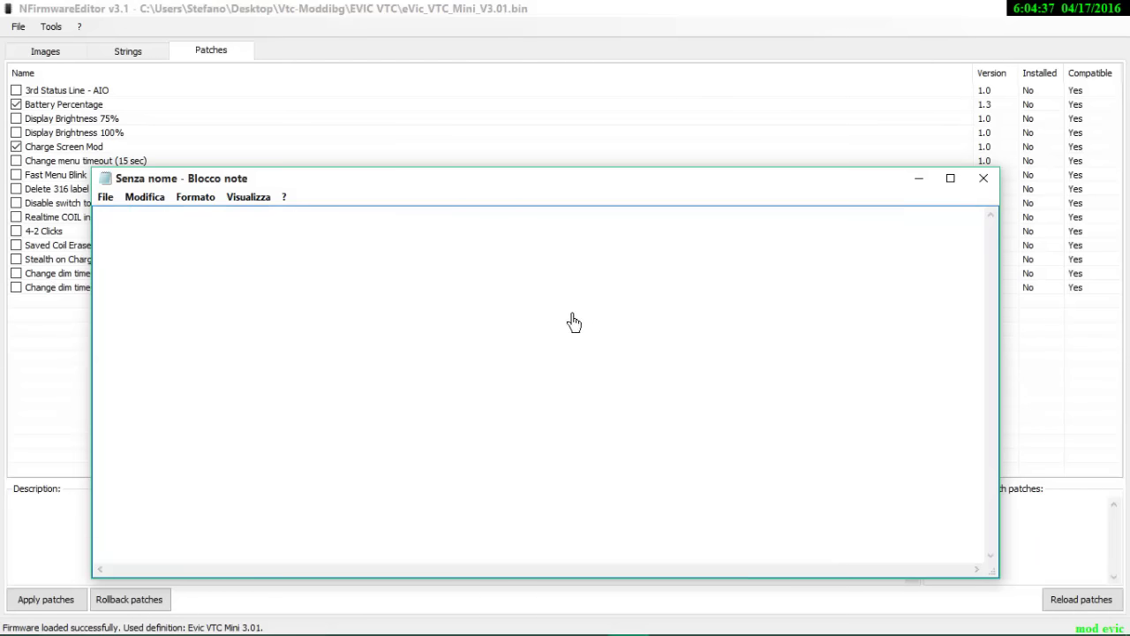
text(e )
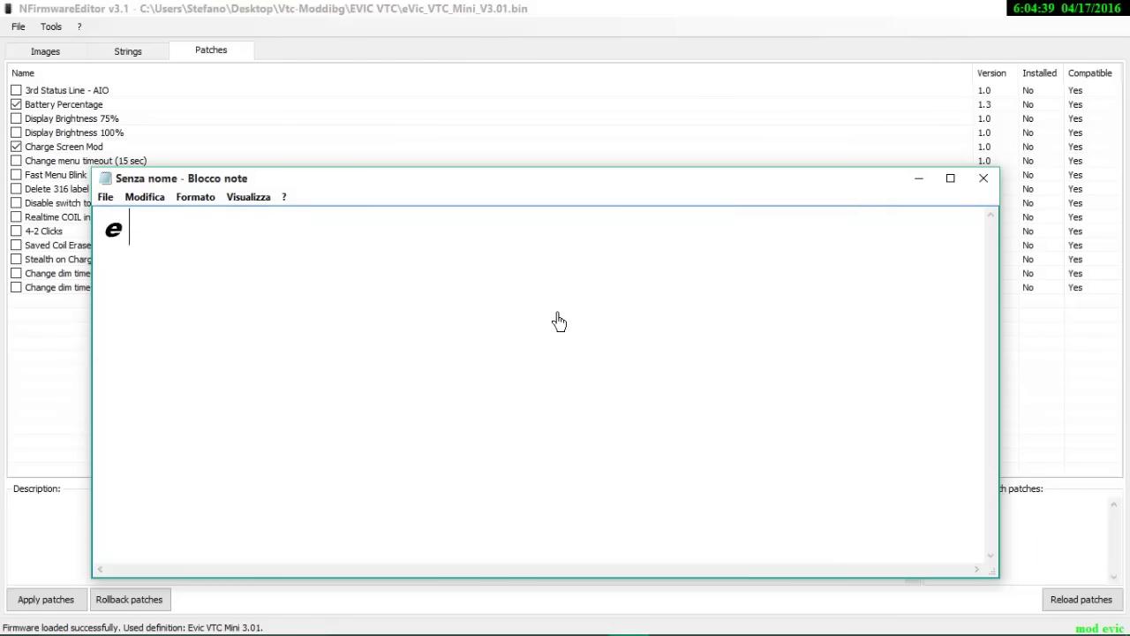
text(cliccheremo )
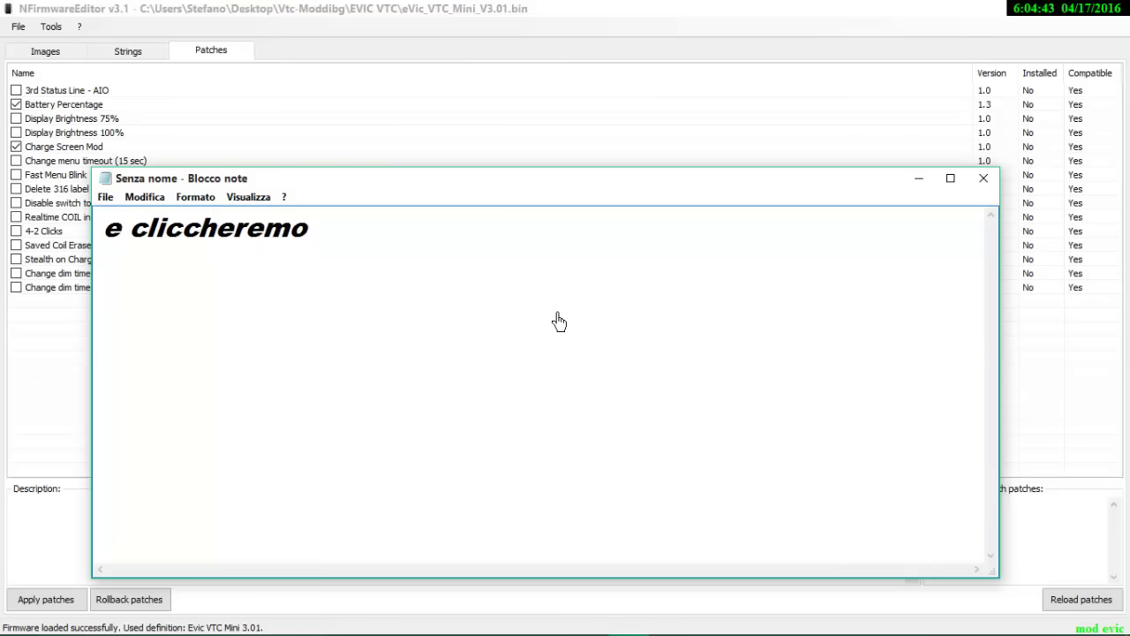
text(appl)
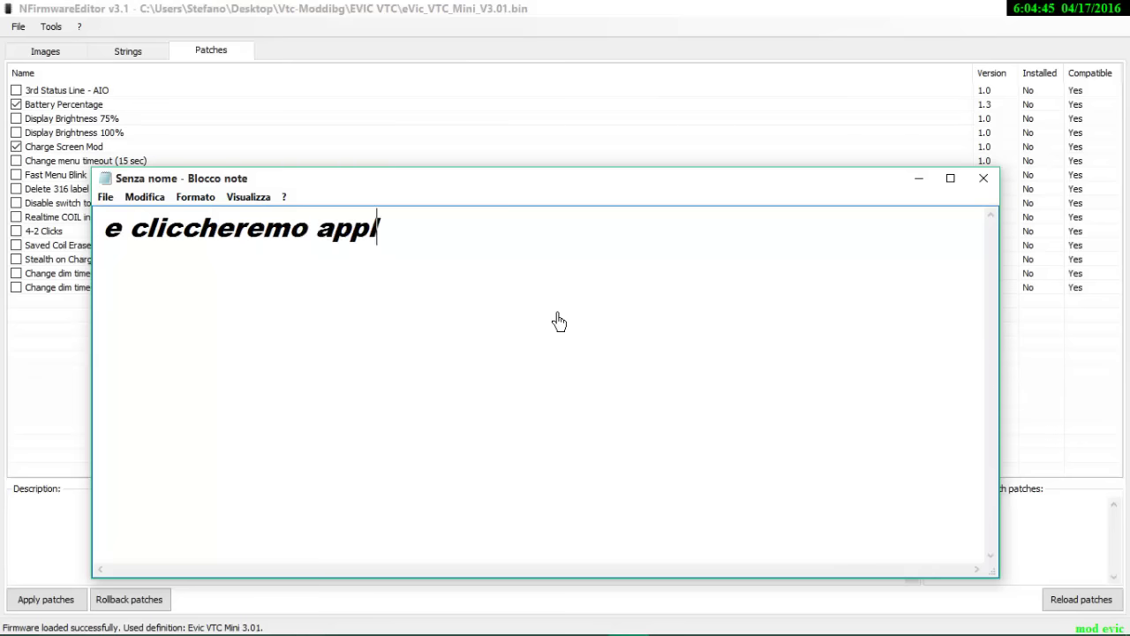
text(y pa)
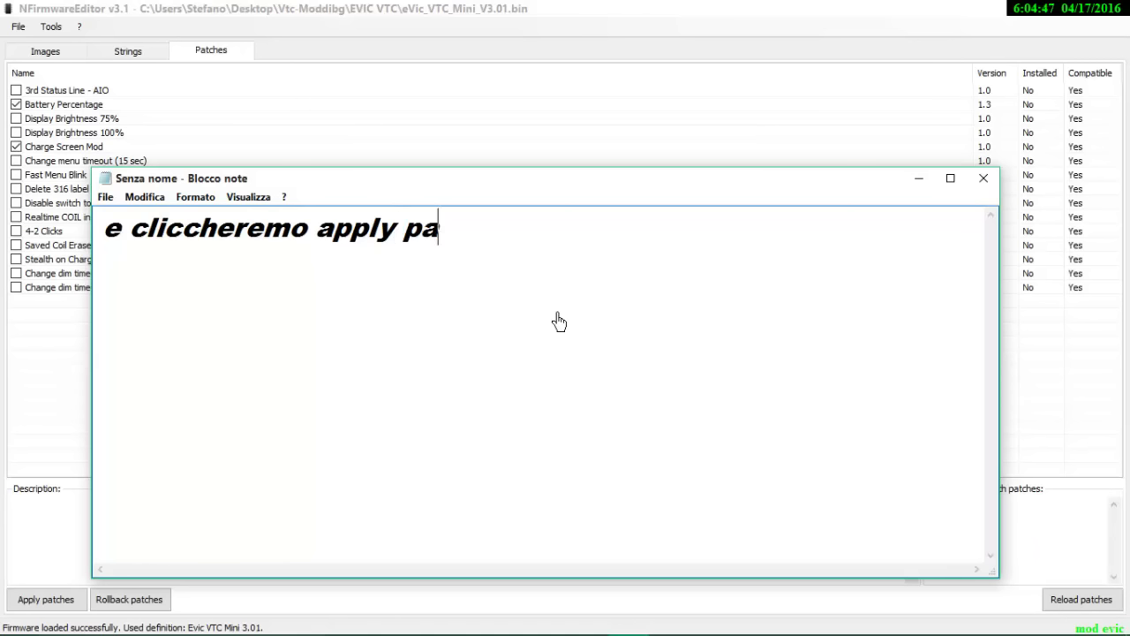
text(tches..)
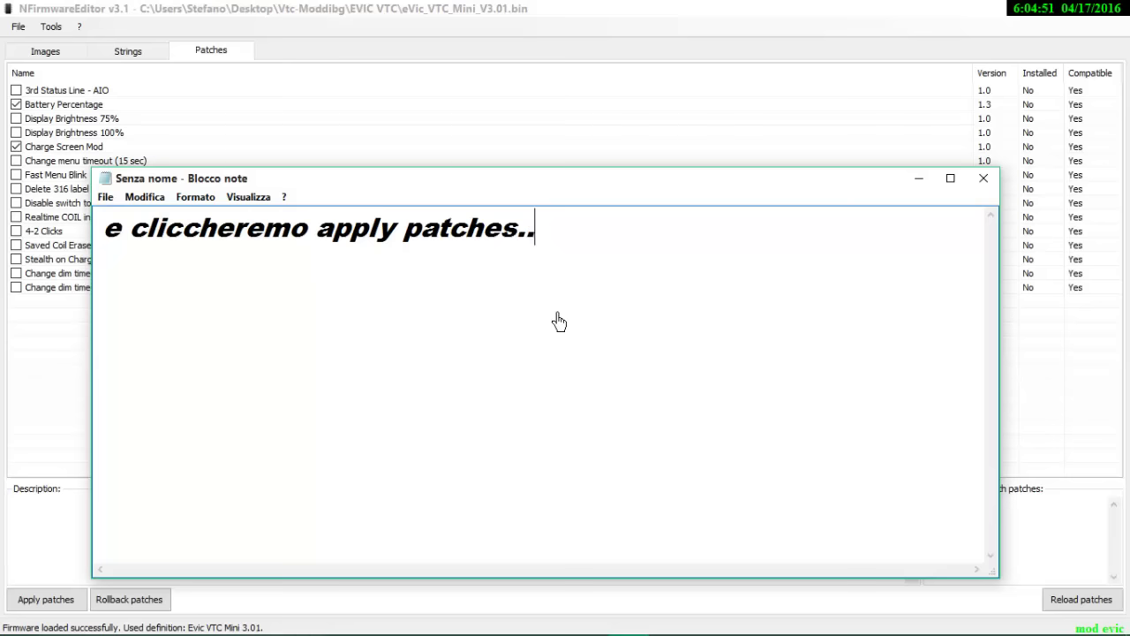
Step: Clear the note's text and apply the selected Battery Percentage and Charge Screen Mod patches to the firmware in NFirmwareEditor
drag(563, 251, 157, 245)
key(BackSpace)
key(BackSpace)
key(BackSpace)
key(BackSpace)
key(BackSpace)
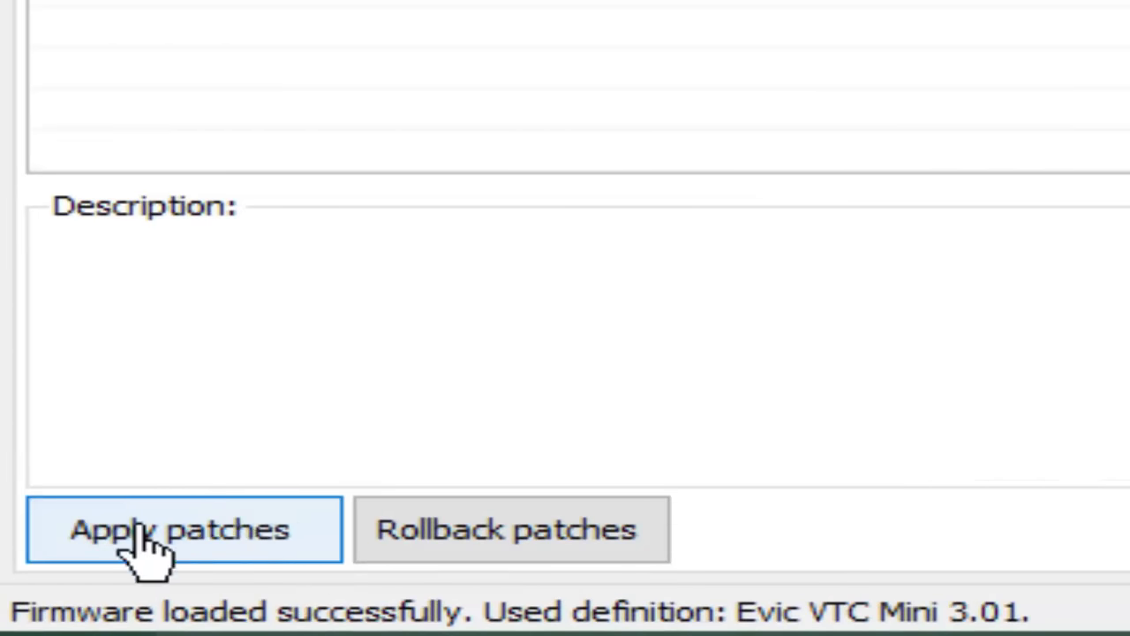
click(189, 540)
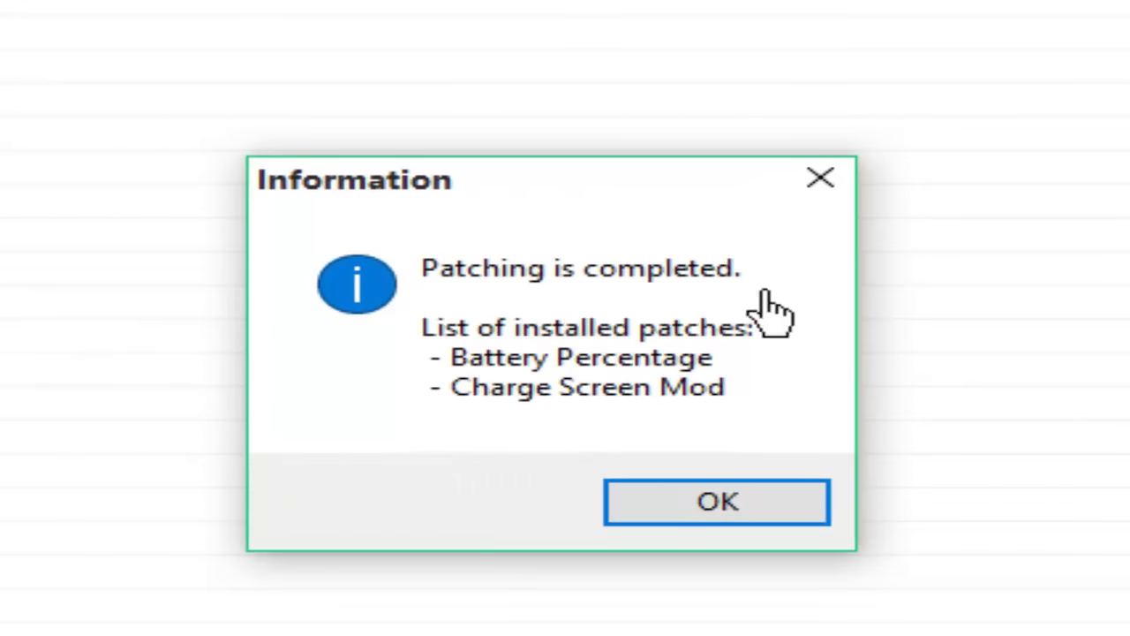
click(724, 508)
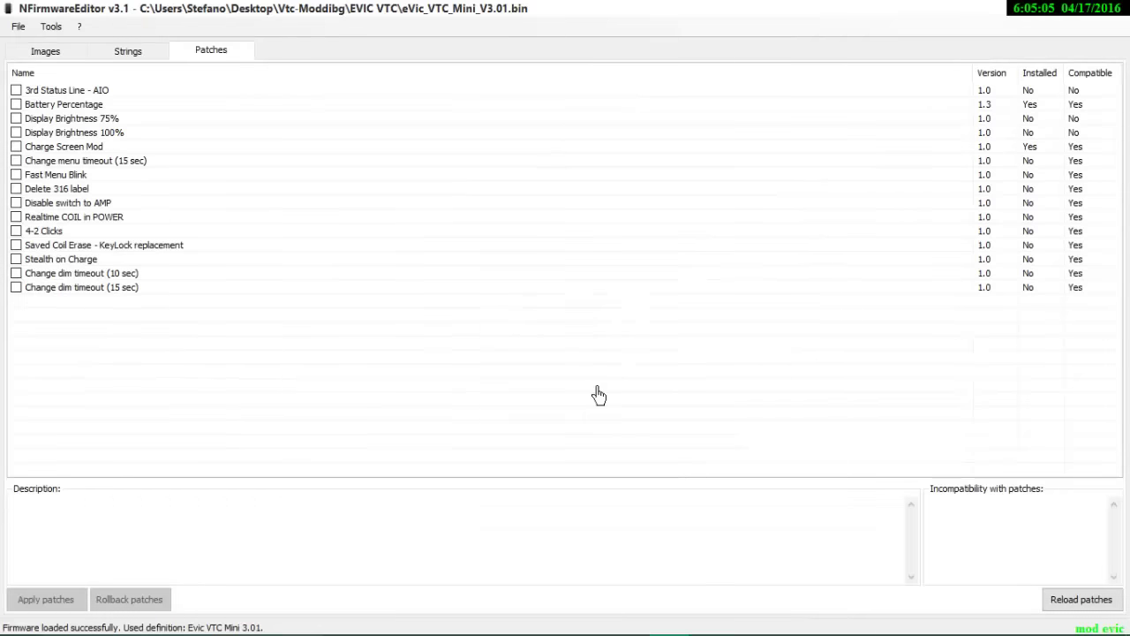
Step: Switch back to the empty Notepad note and write "un volta applicata la patch"
mouse_move(366, 631)
click(589, 622)
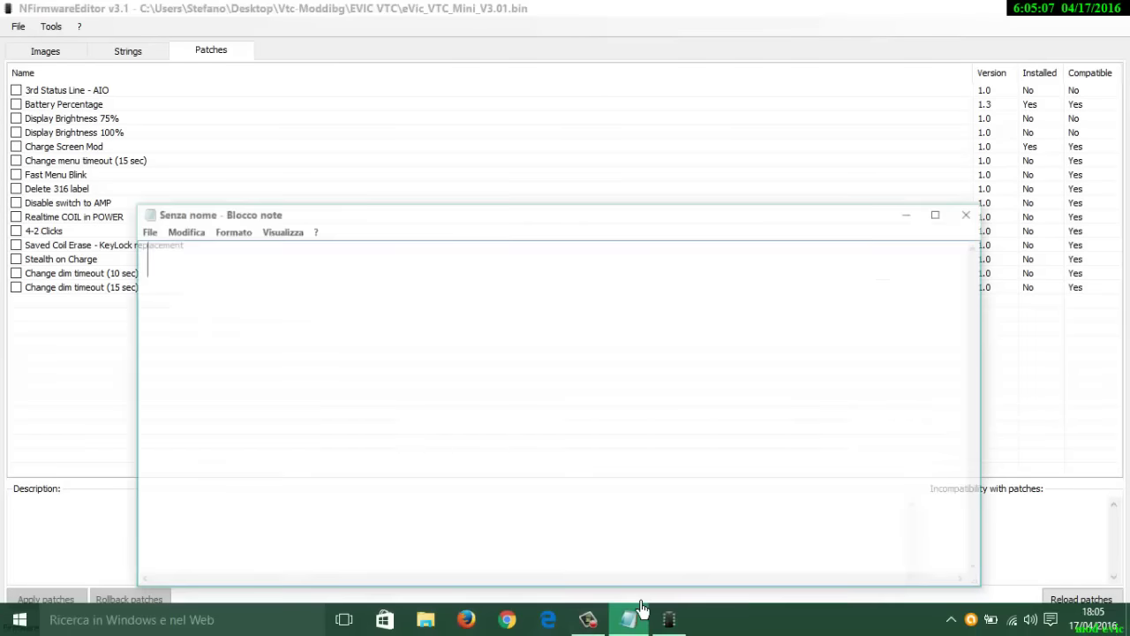
text(un)
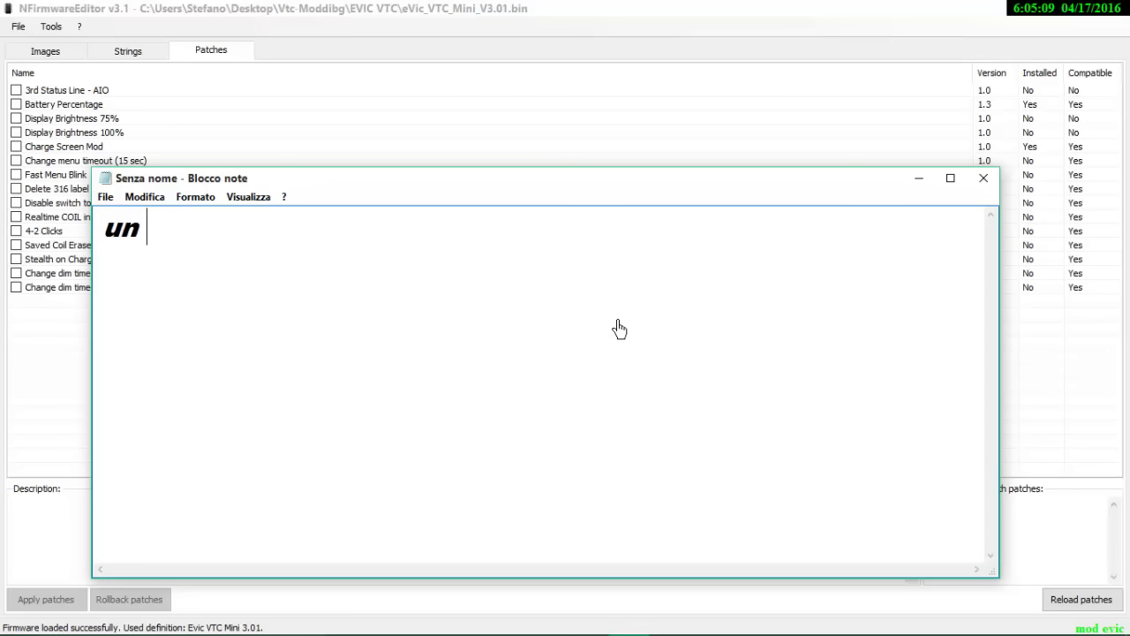
text( volta applica)
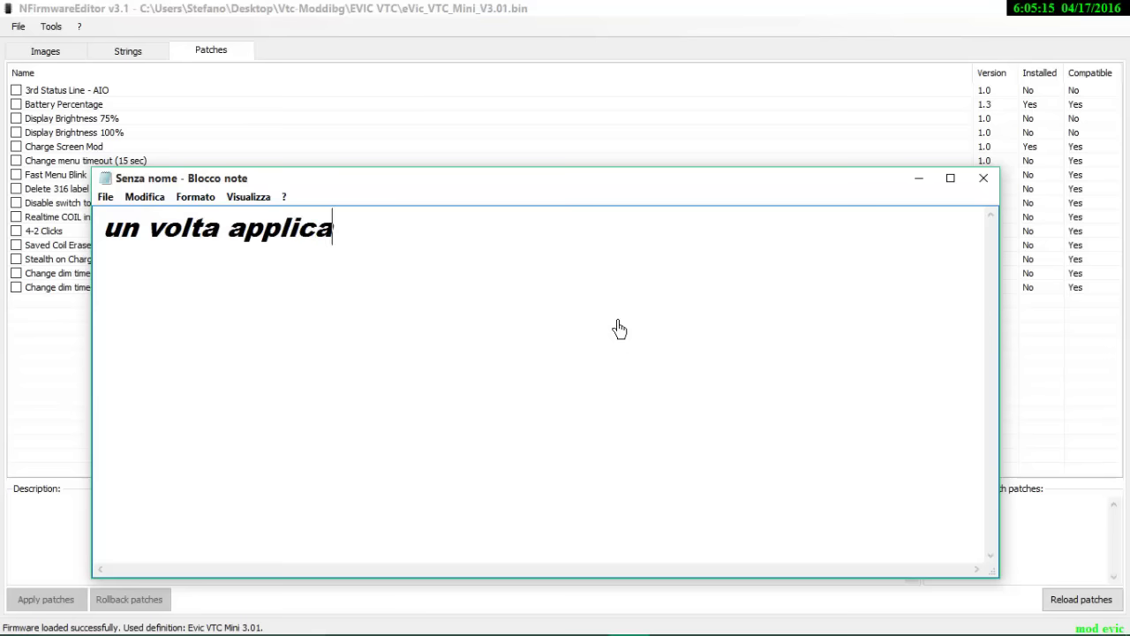
text(ta la patch)
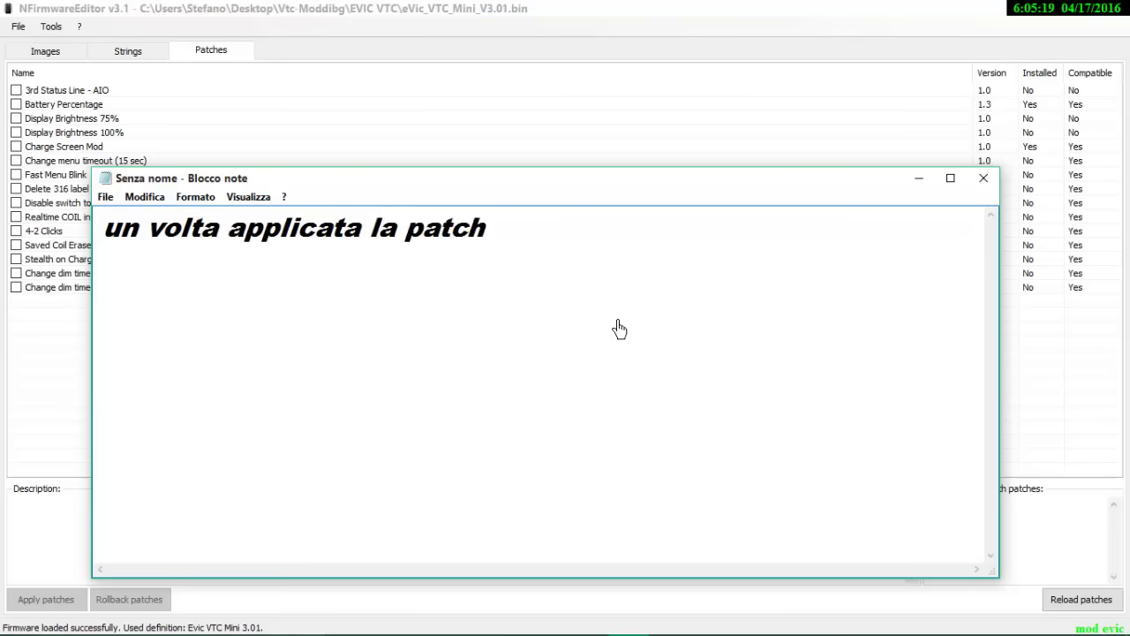
Step: Complete the note's line with "vi rimarrà soltanto salvare il tutto" and clear the whole note
text( vi ri)
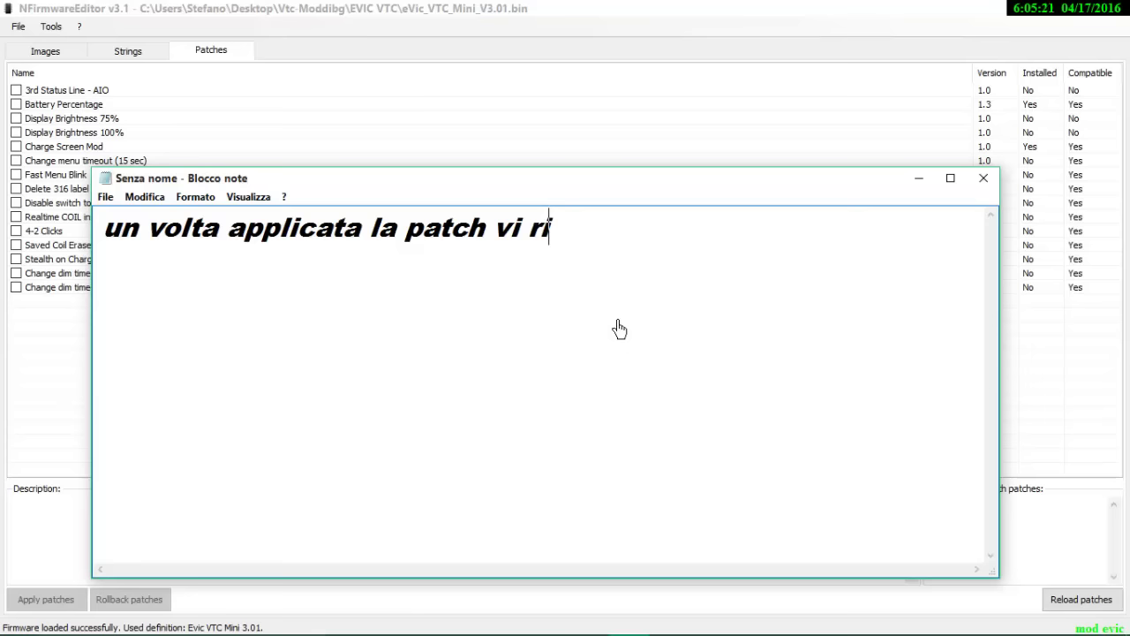
text(marrà )
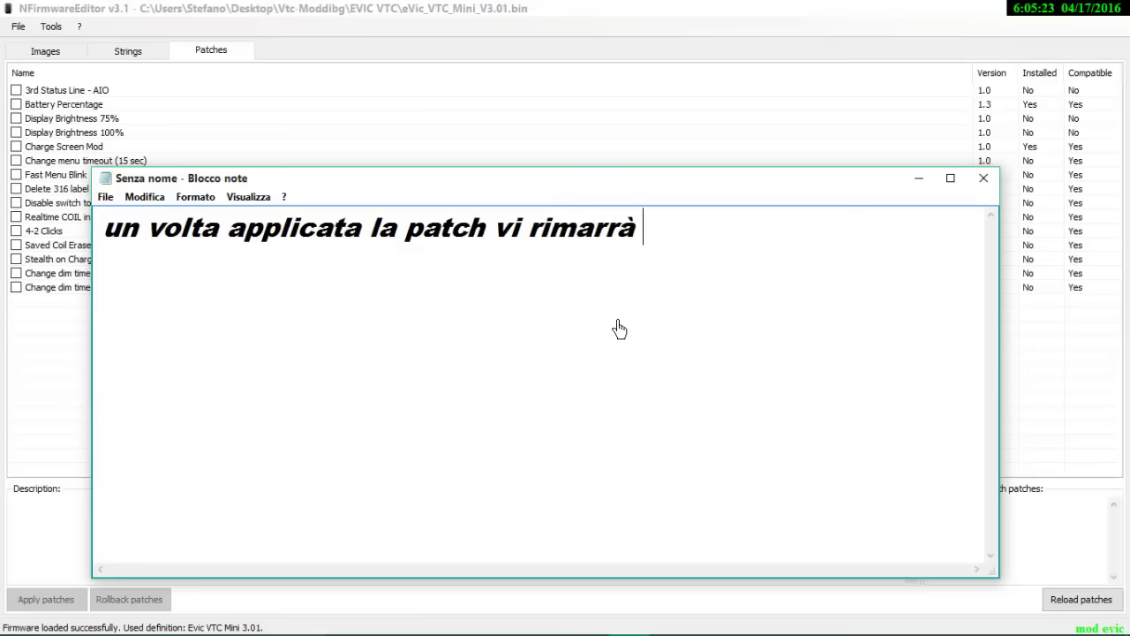
text(soltan)
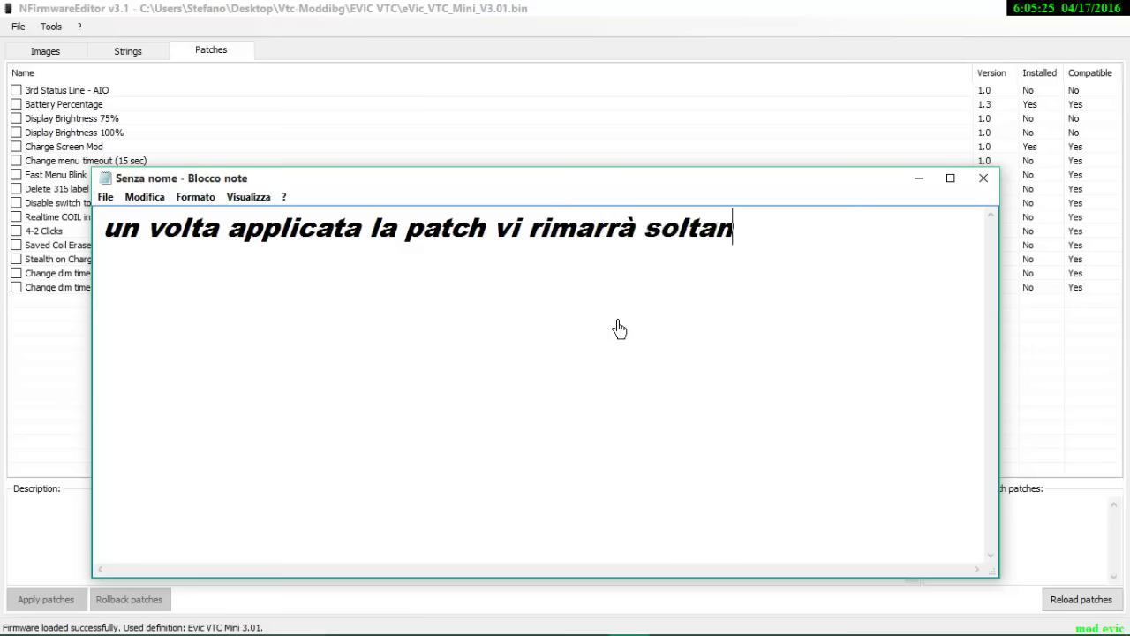
text(to sal)
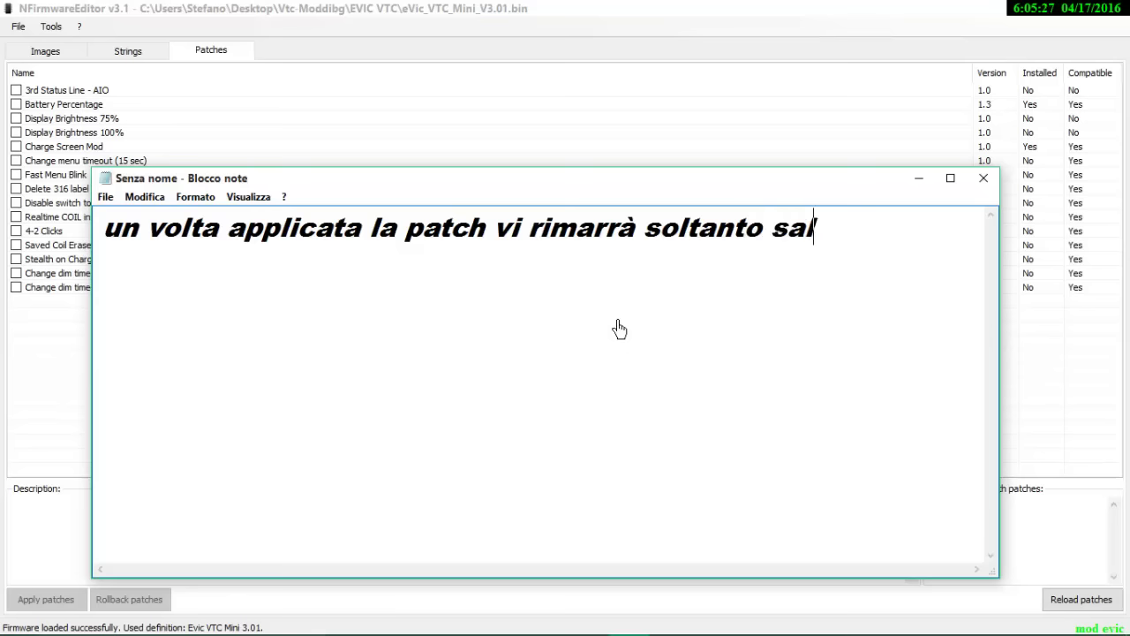
text(vare il tutto)
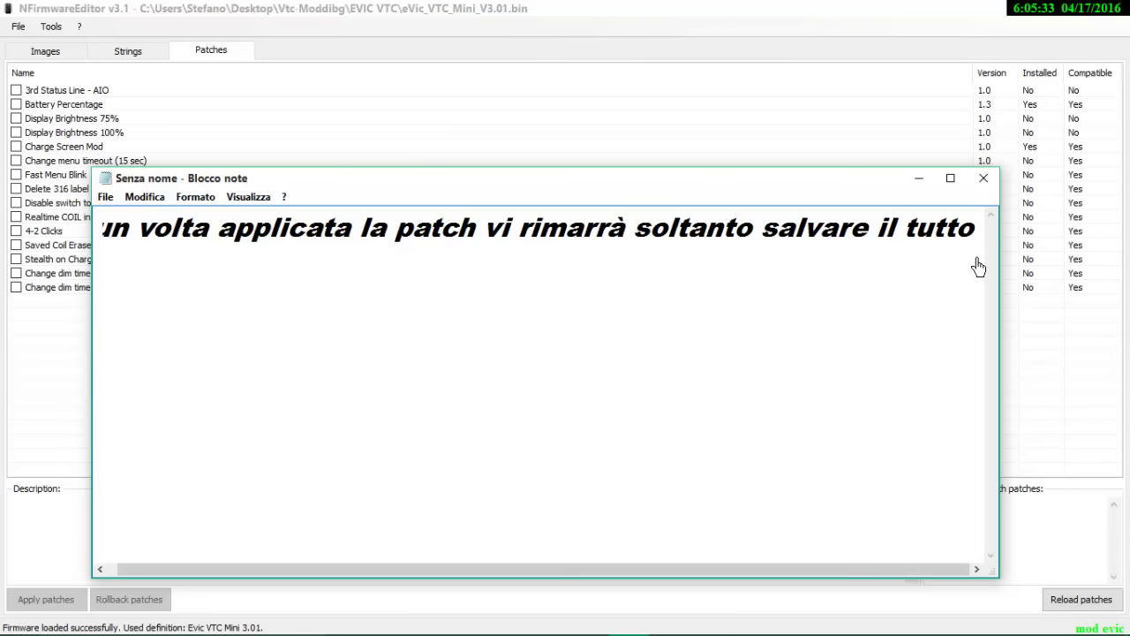
drag(979, 265, 5, 248)
key(BackSpace)
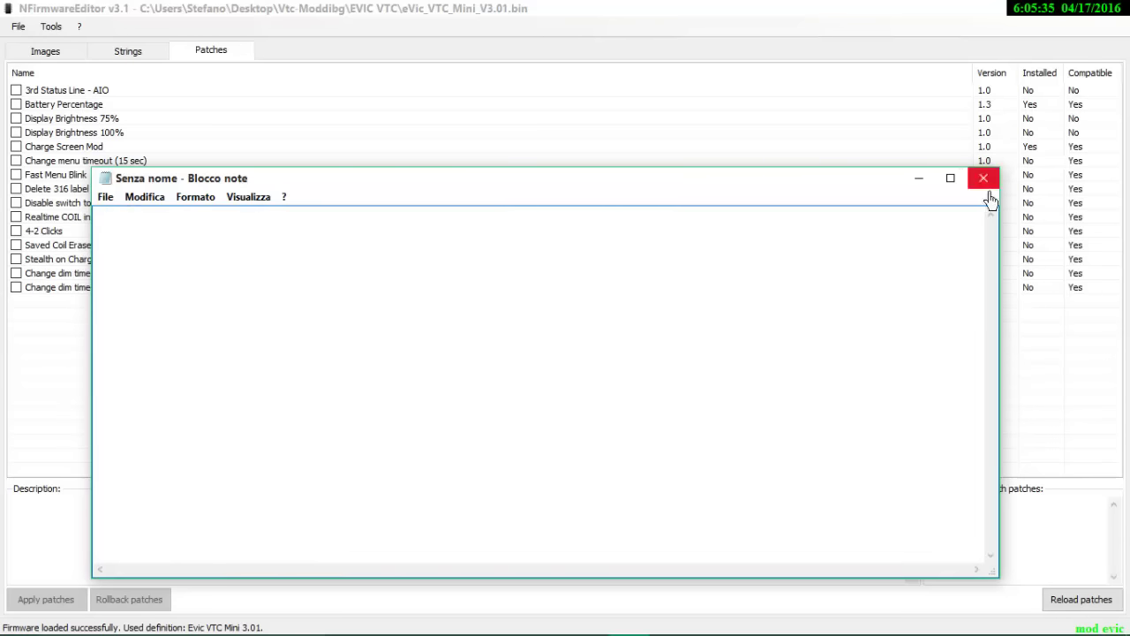
Step: Save the patched firmware in encrypted form to the Desktop as "font evic" and close NFirmwareEditor
click(919, 179)
click(19, 26)
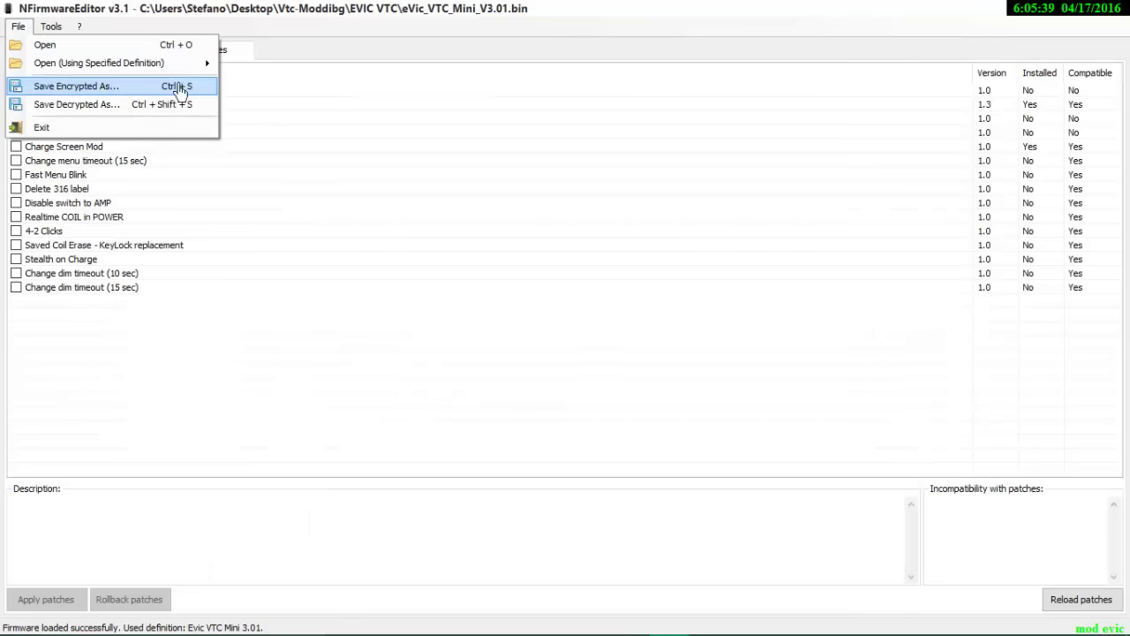
click(134, 92)
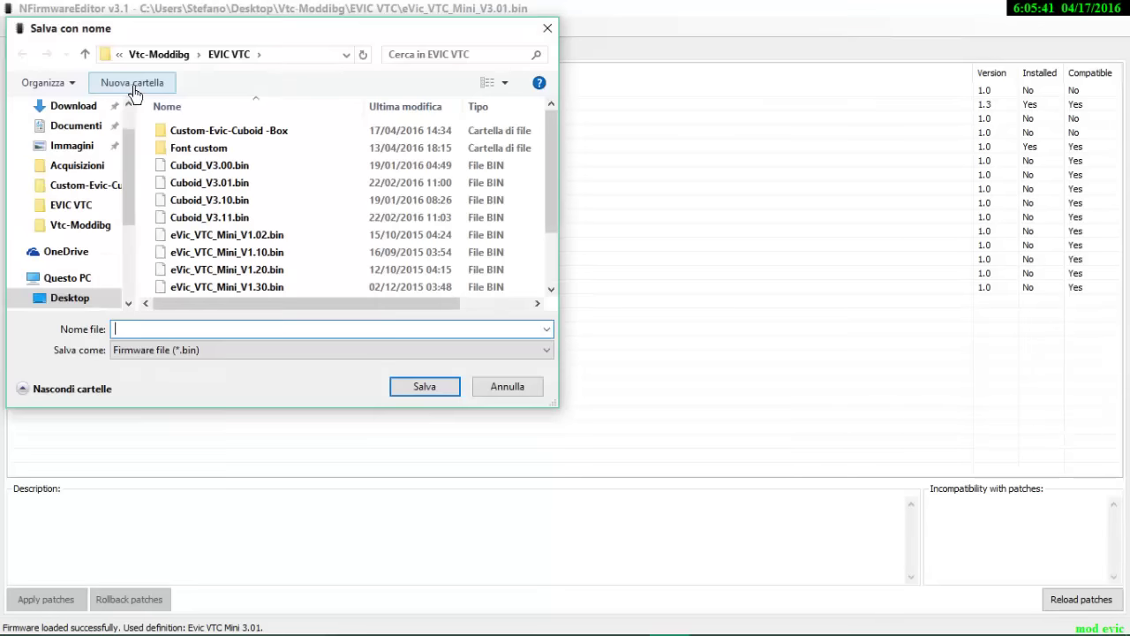
click(73, 303)
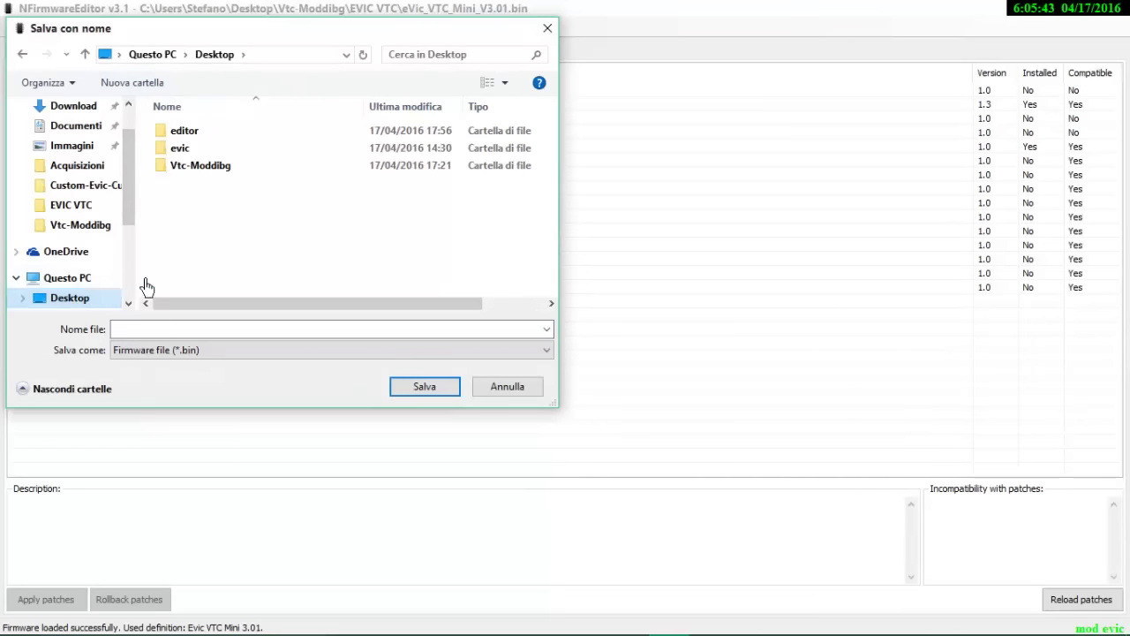
click(165, 331)
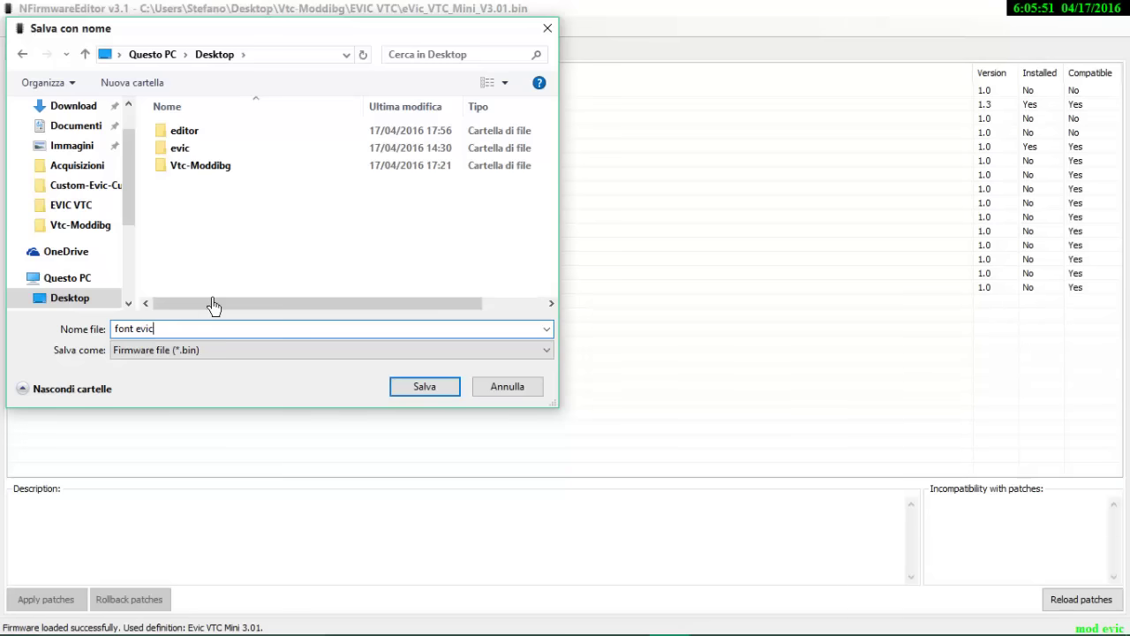
click(421, 388)
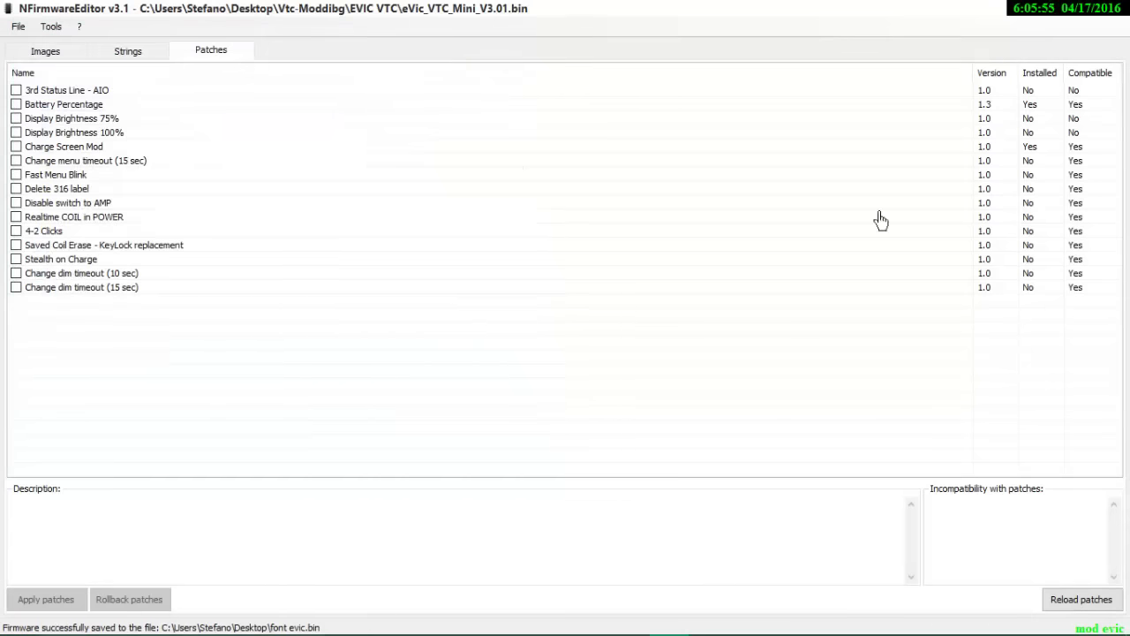
click(1127, 22)
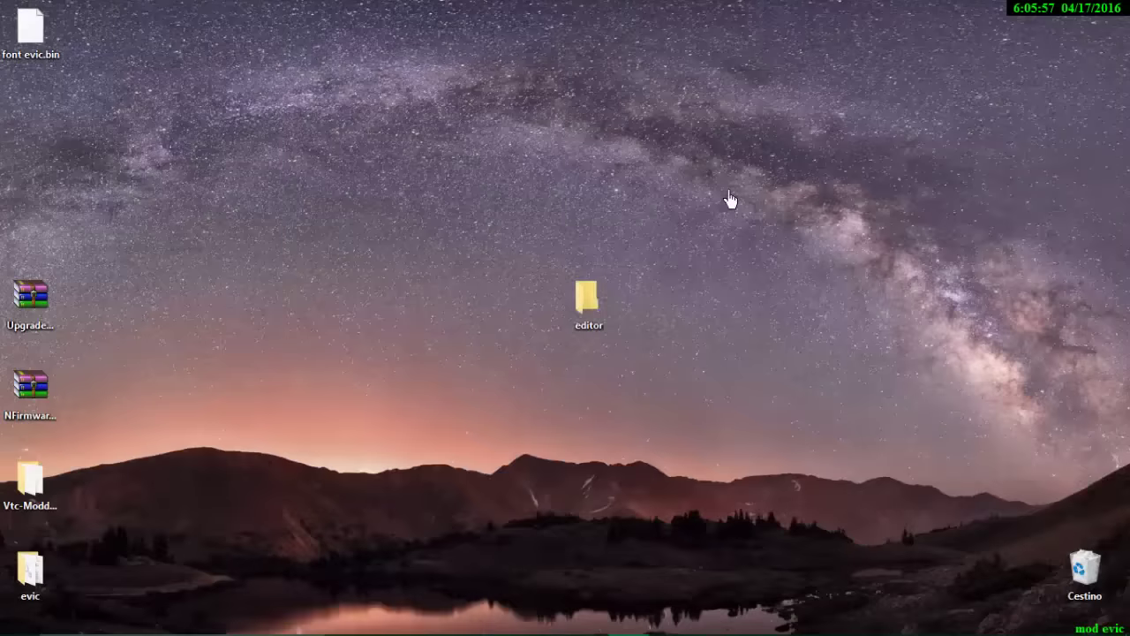
Step: Switch to the empty Notepad note and write "adesso che abbiamo cre"
click(630, 618)
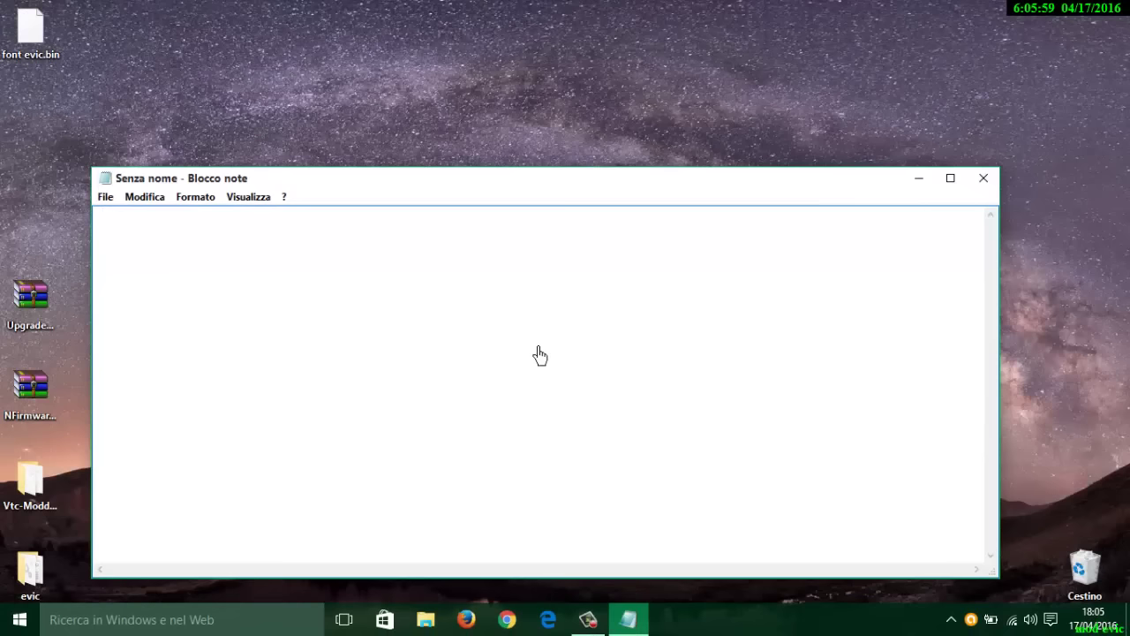
text(adesso ch)
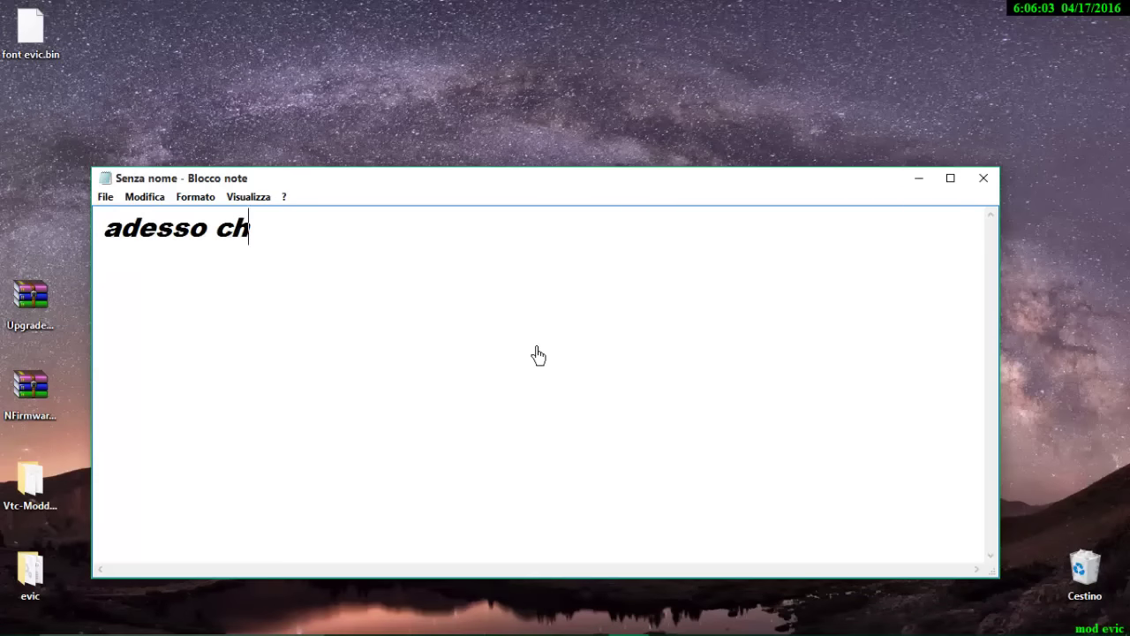
text(e abbi)
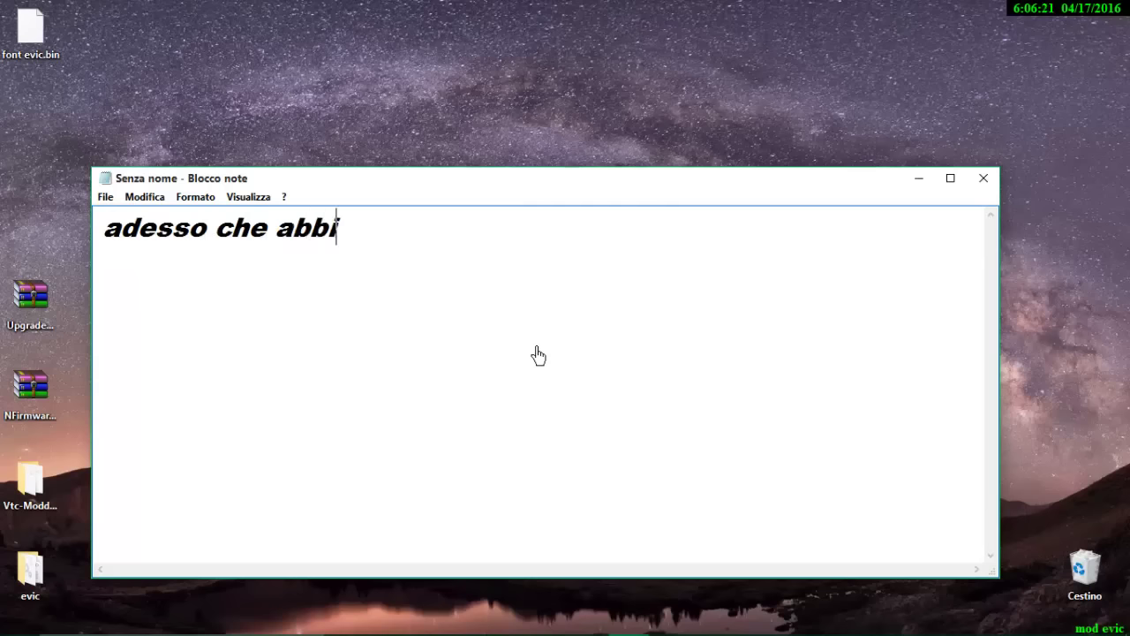
text(amo cr)
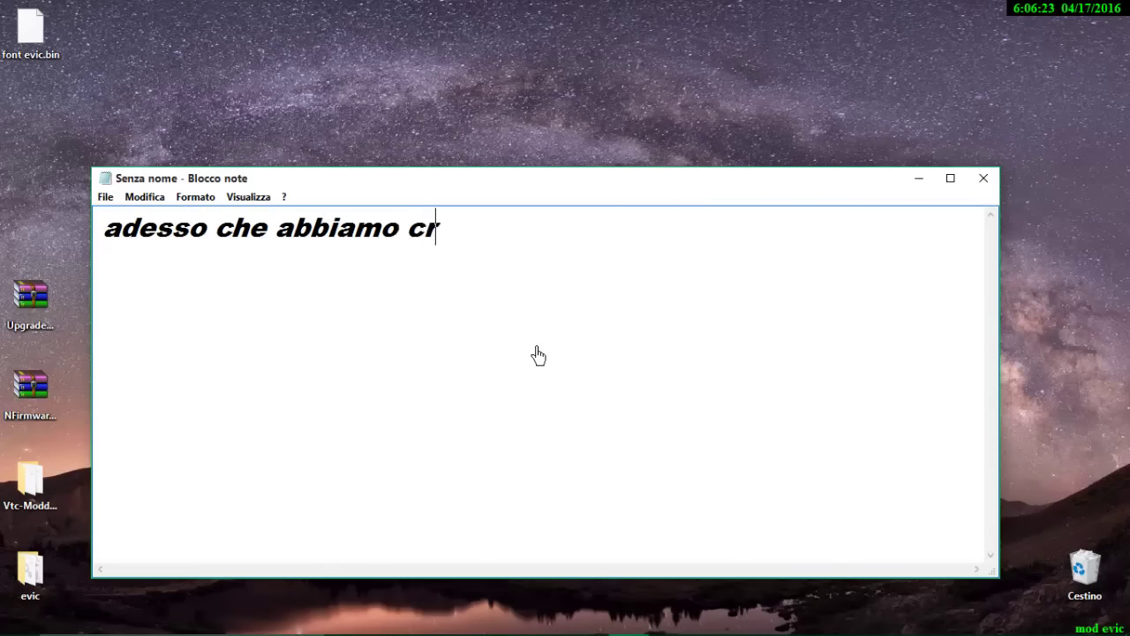
text(e)
Step: Erase the words "abbiamo cre" from the note and write them again
key(BackSpace)
key(BackSpace)
key(BackSpace)
key(BackSpace)
key(BackSpace)
key(BackSpace)
key(BackSpace)
key(BackSpace)
key(BackSpace)
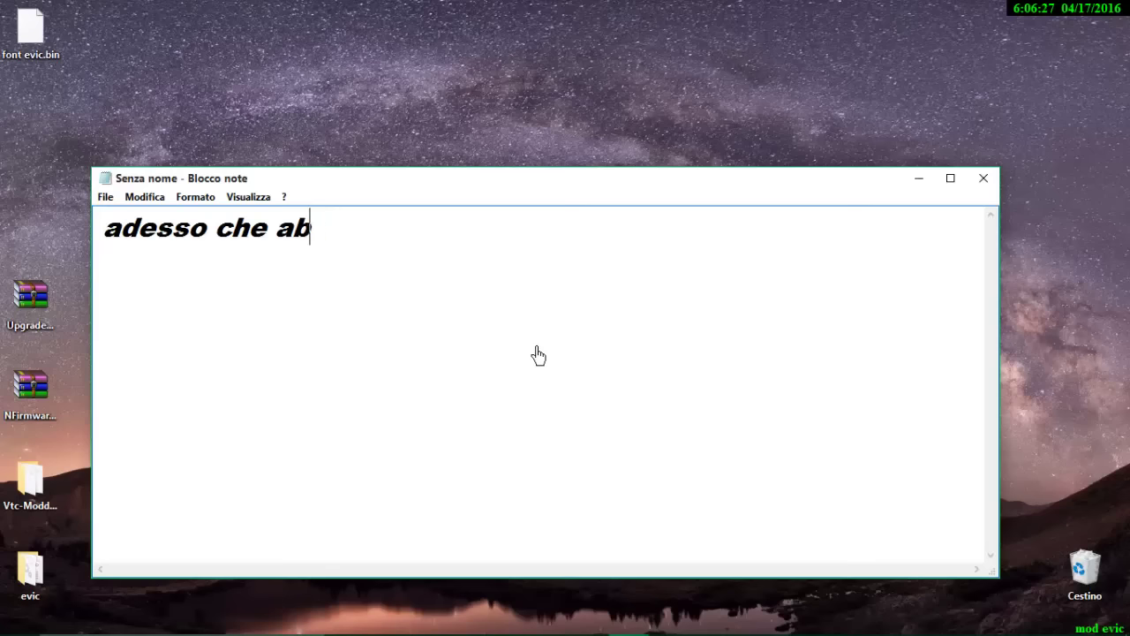
key(BackSpace)
text(bb)
key(BackSpace)
key(BackSpace)
text(abbiamo cre)
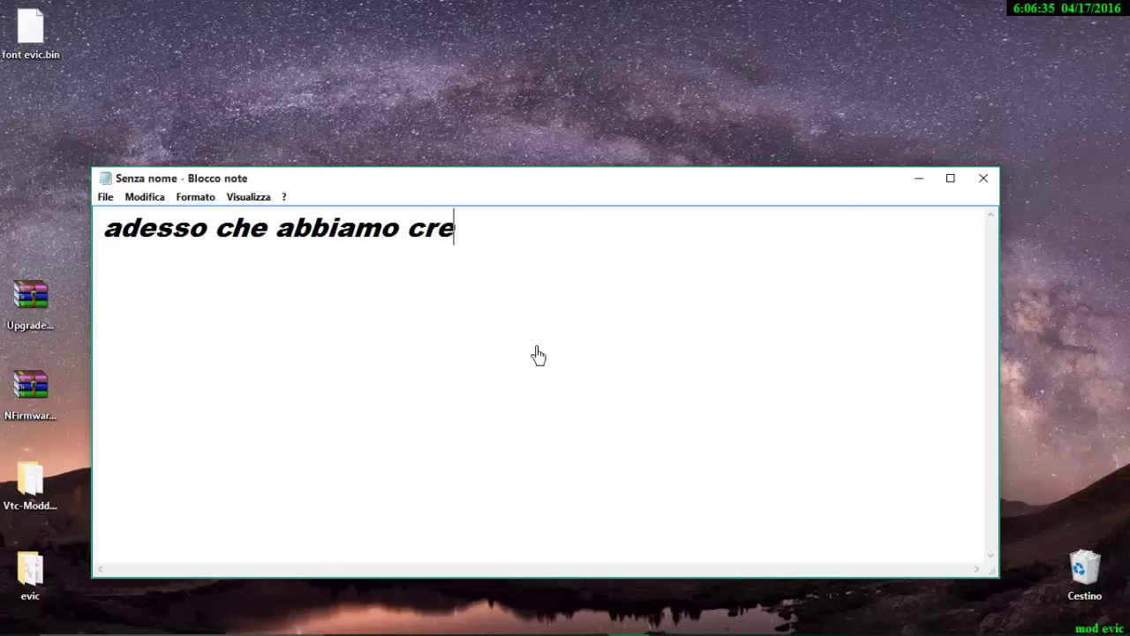
Step: Continue the note so that it reads "adesso che abbiamo creato il file bin. possiamo aprirlo"
text(ato il)
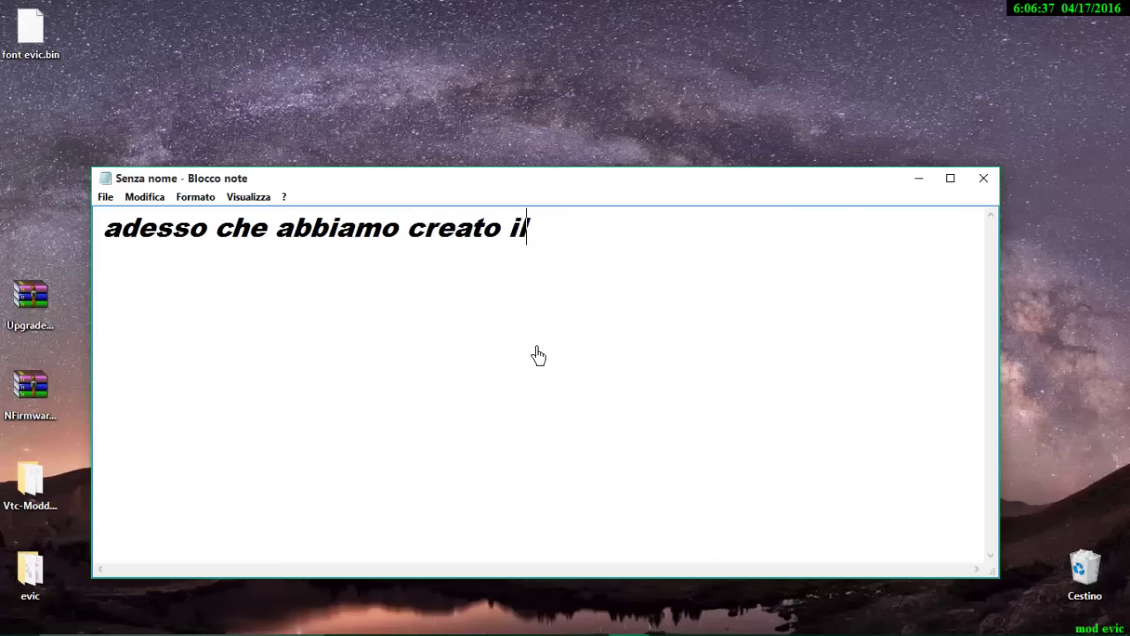
text( file )
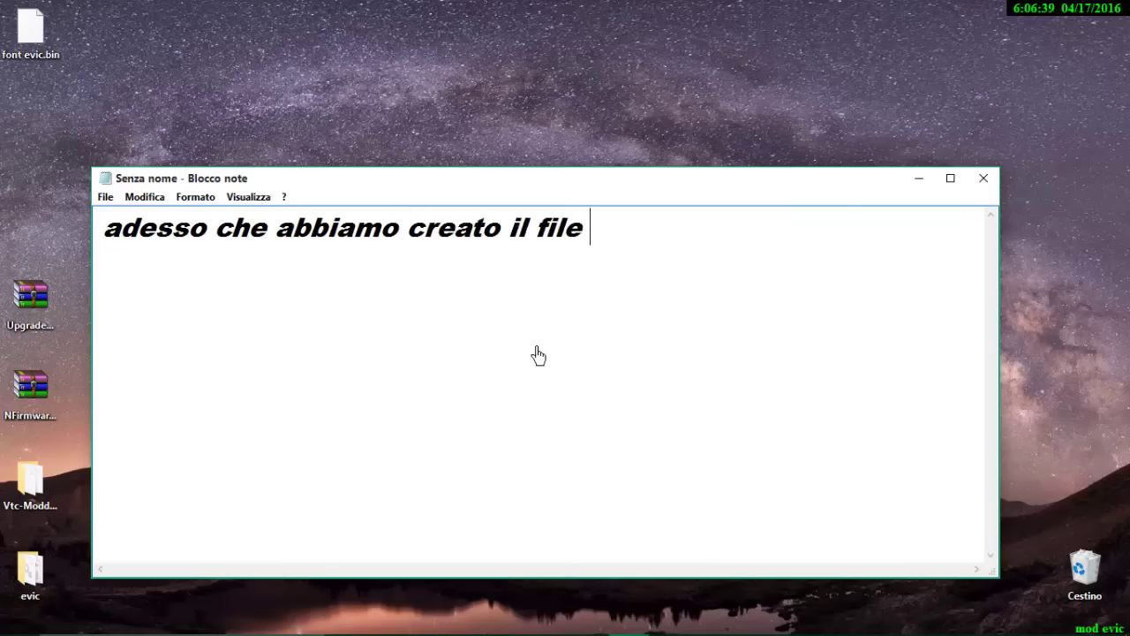
text(bin)
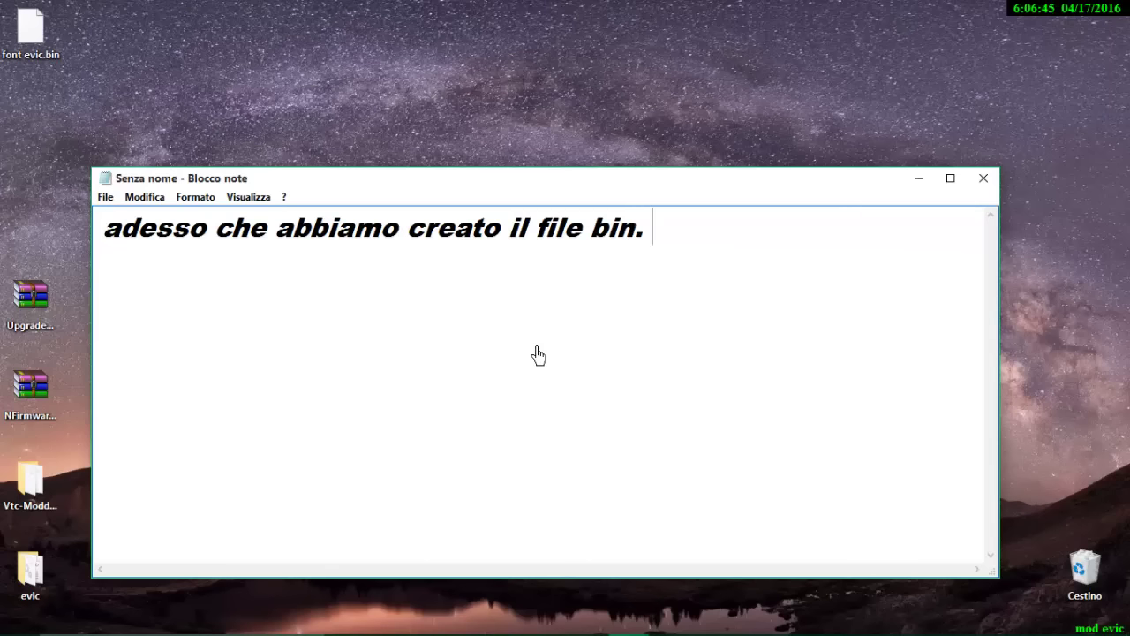
text(. poss)
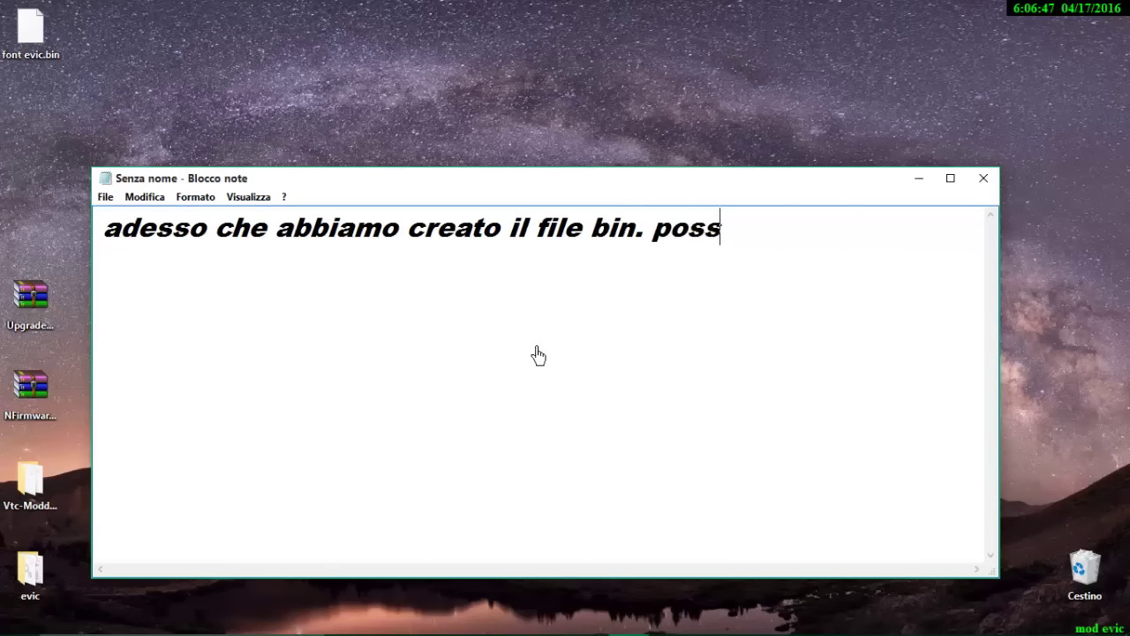
text(iamo aprirlo )
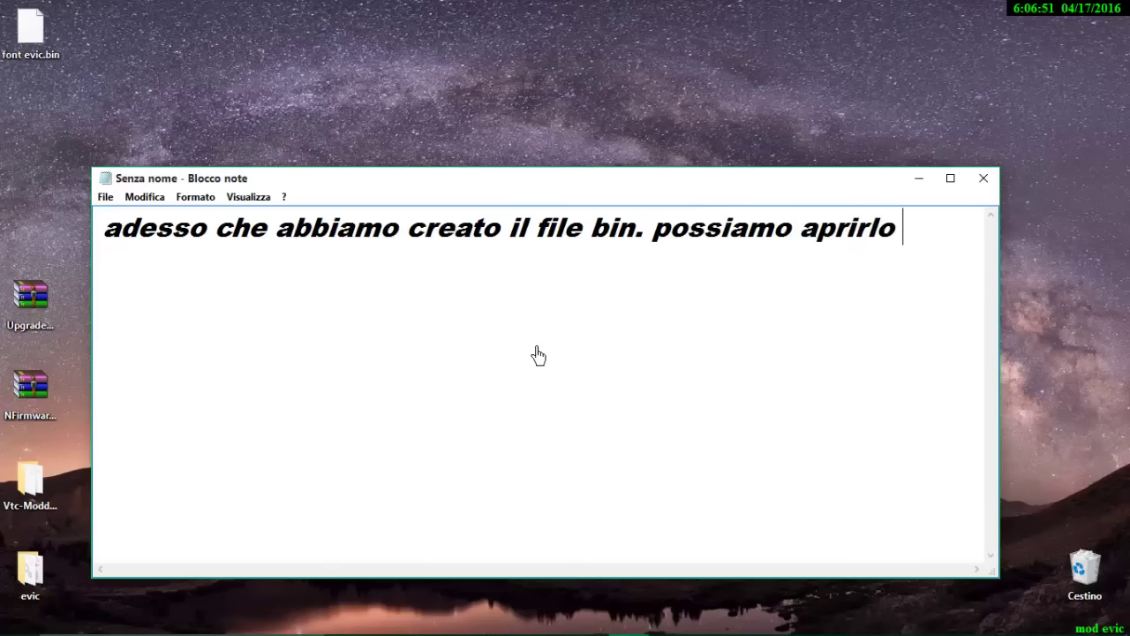
Step: Complete the note with "con l applicazione per gli aggiornamenti della joyetech" and clear the whole note
text(con )
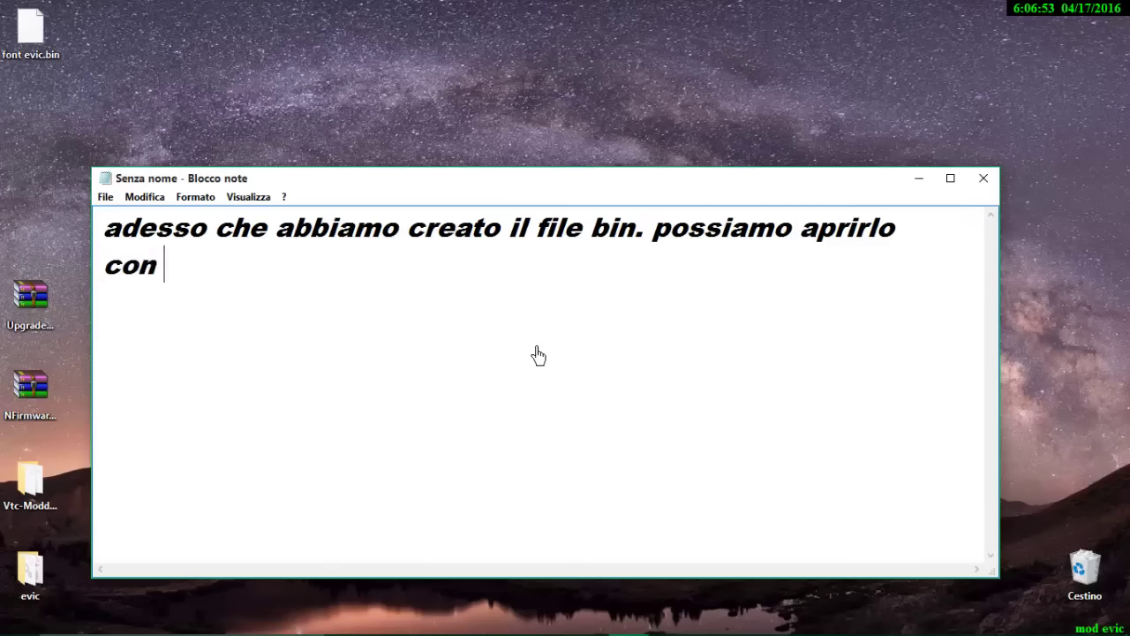
text(l app)
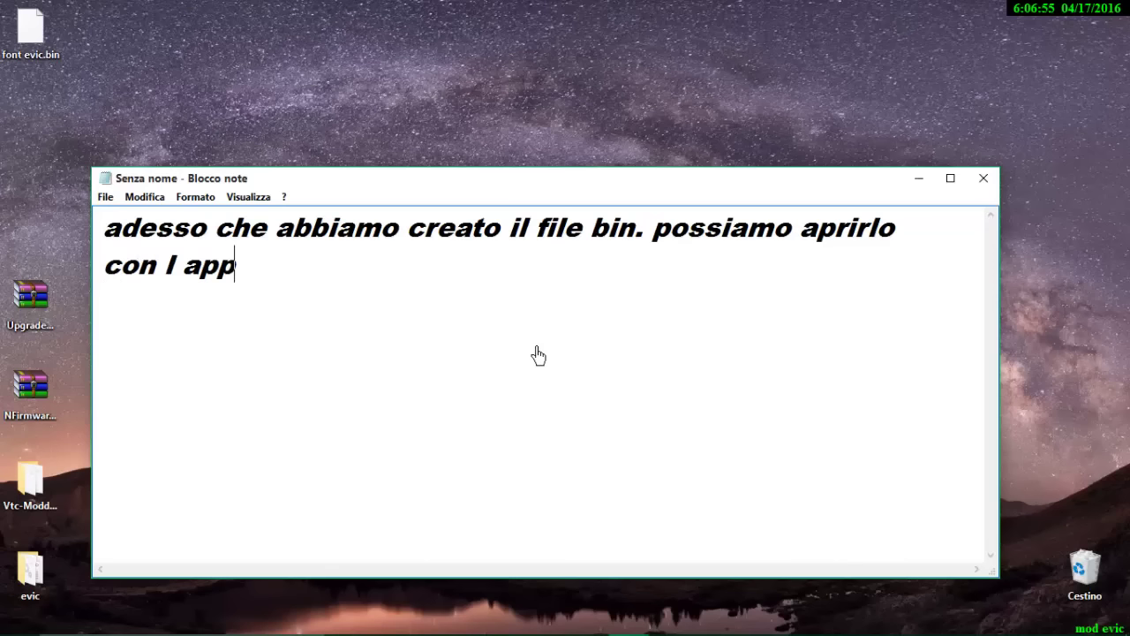
text(licazi)
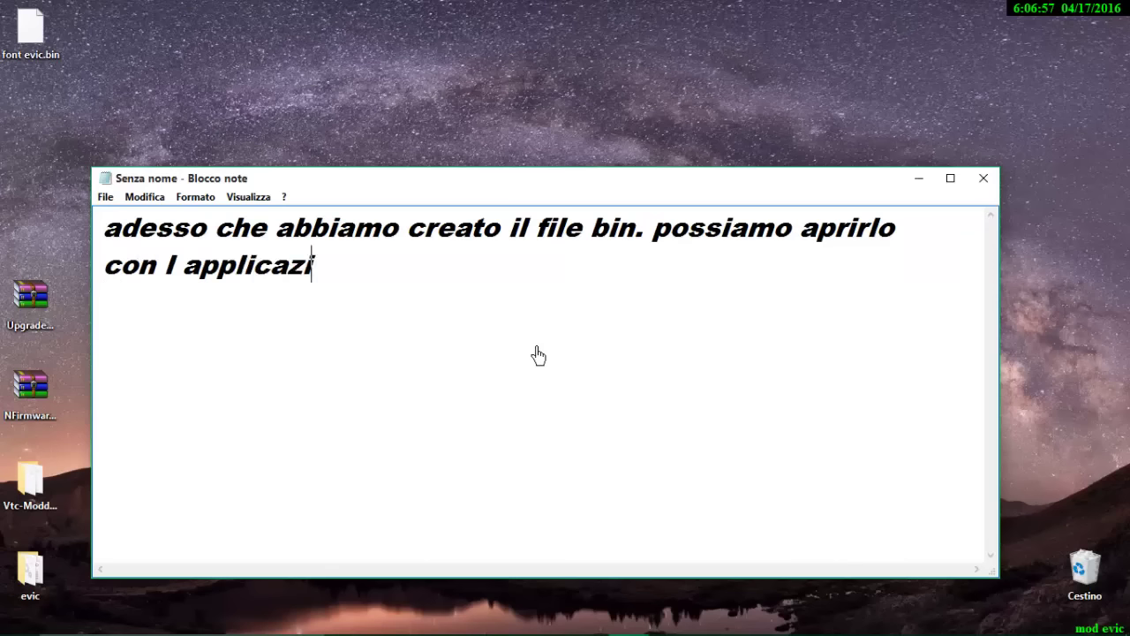
text(one )
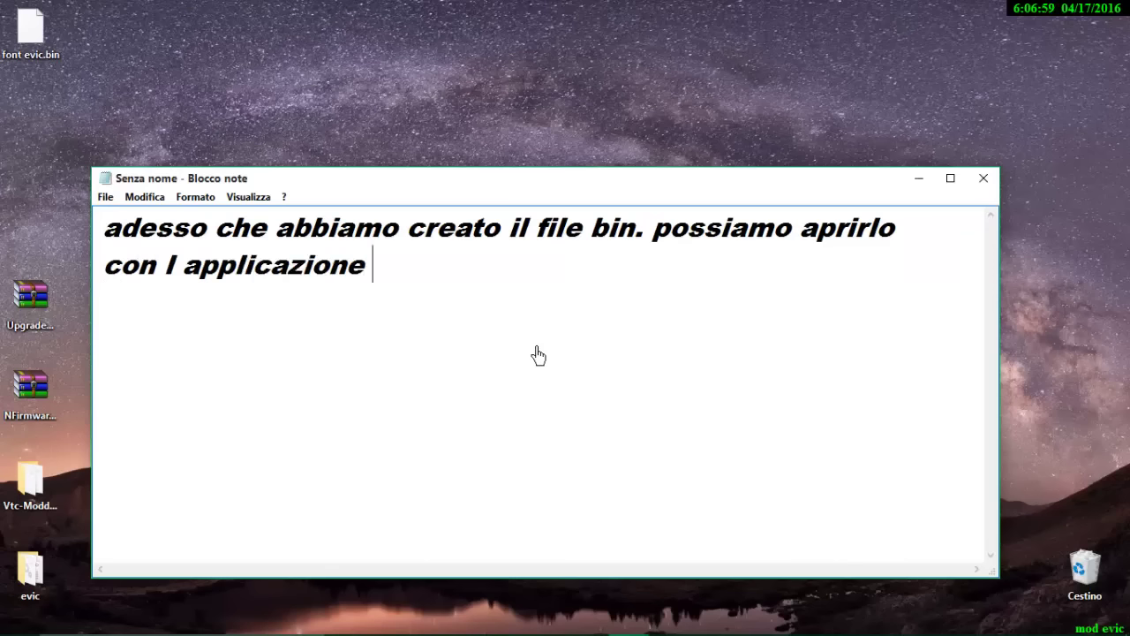
text(per g)
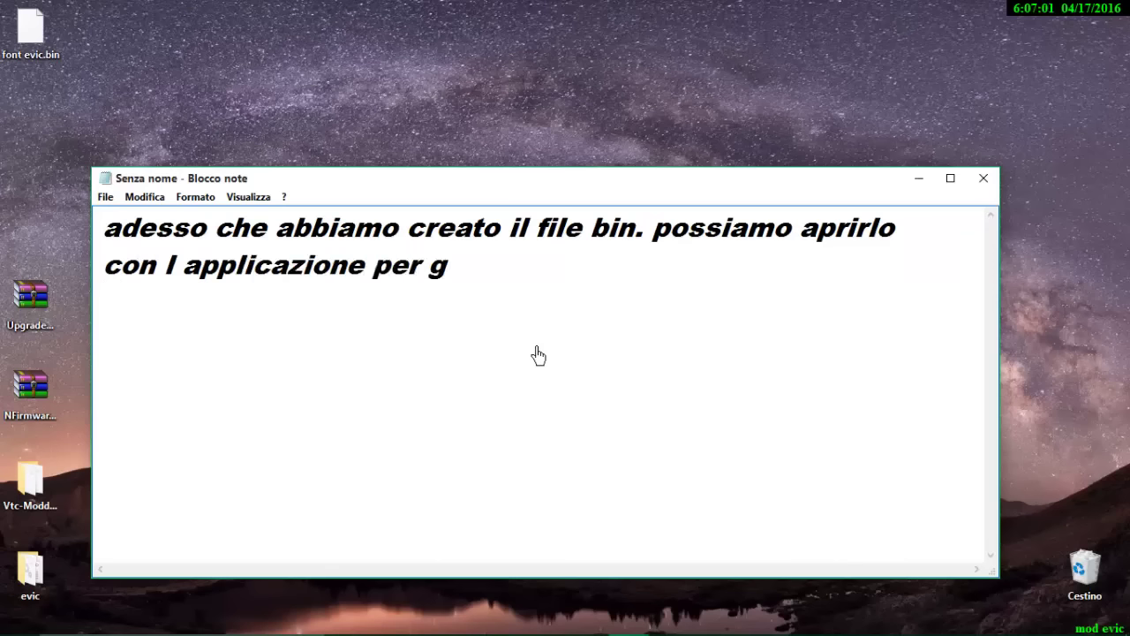
text(li aggi)
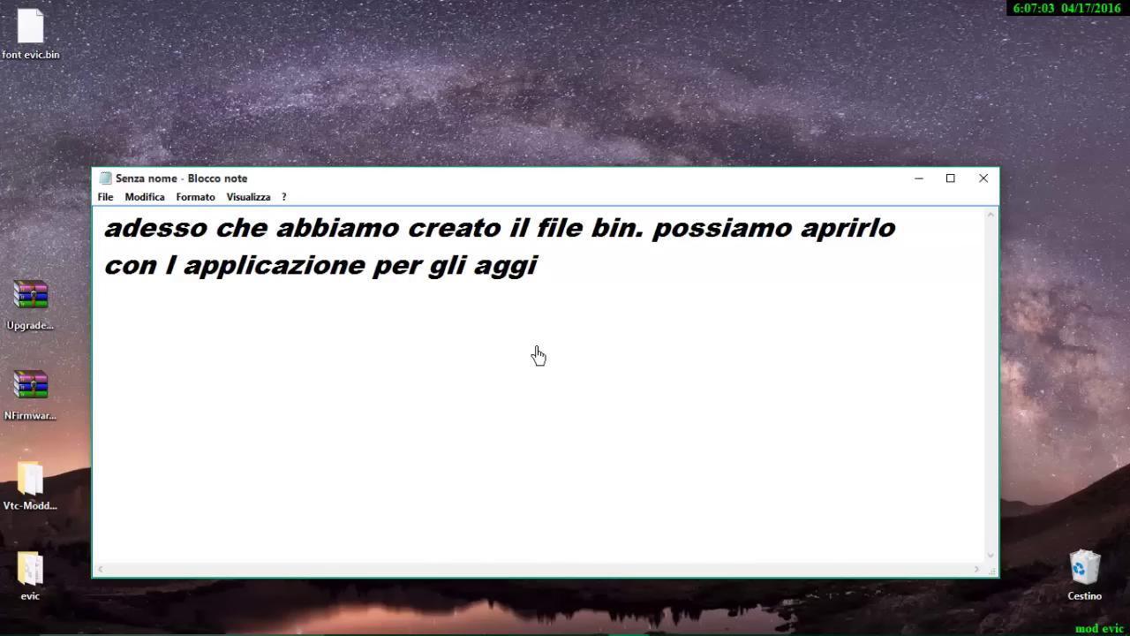
text(ornament)
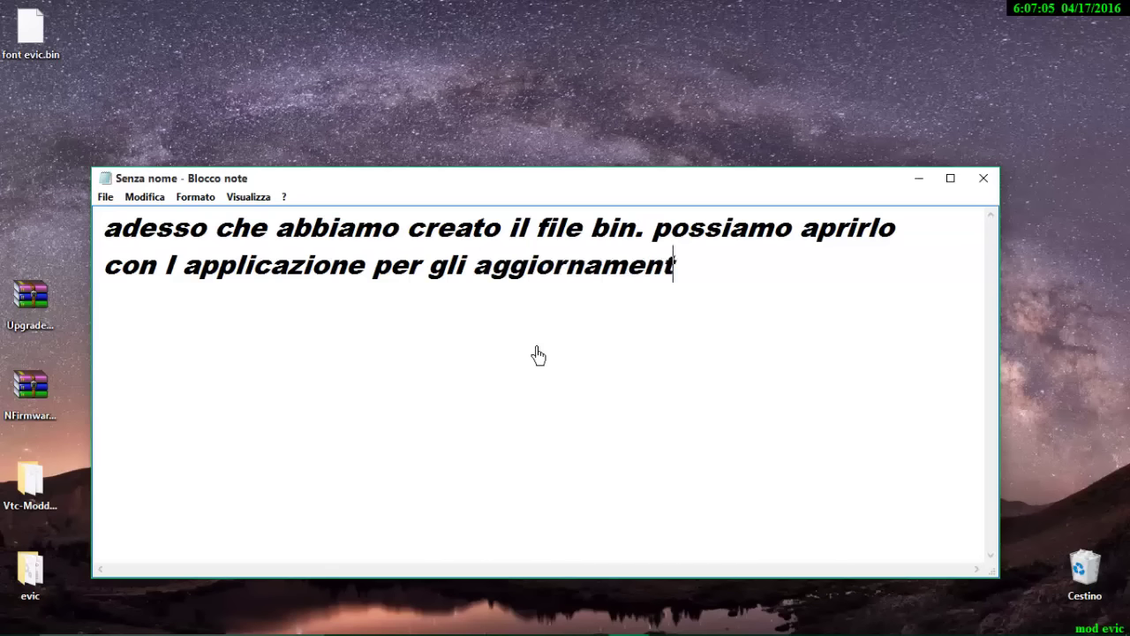
text(i della )
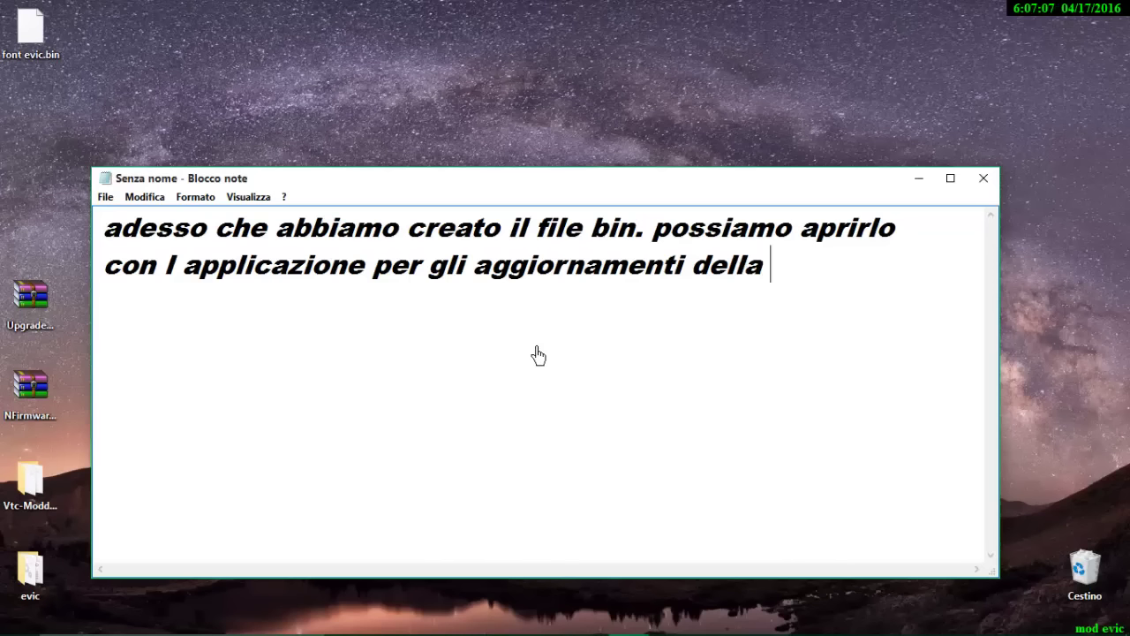
text(joy)
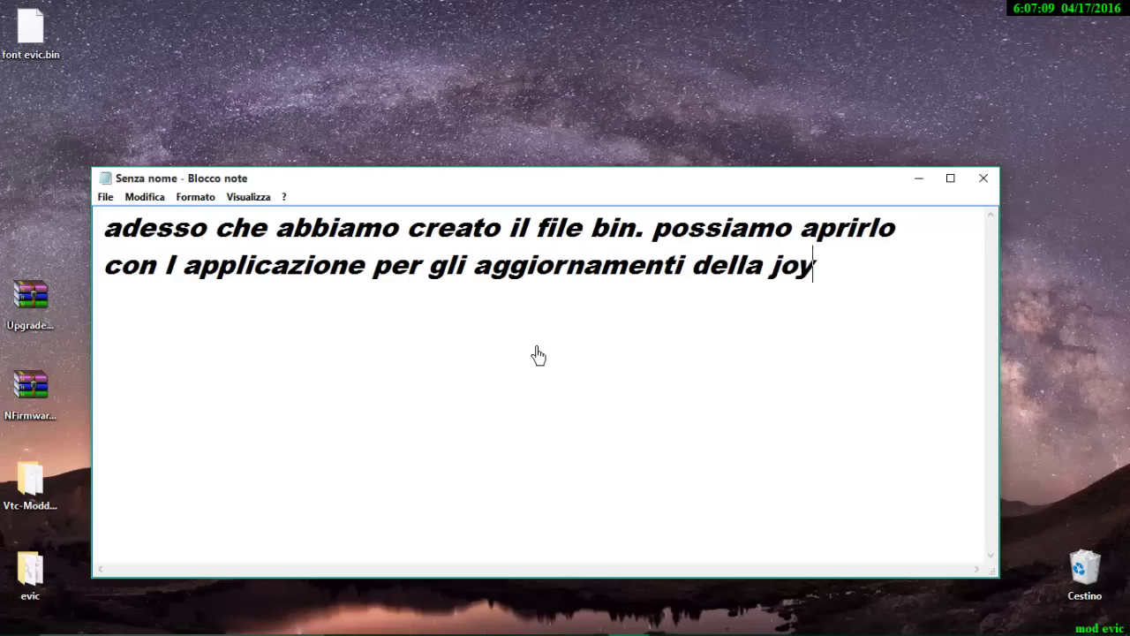
text(etech)
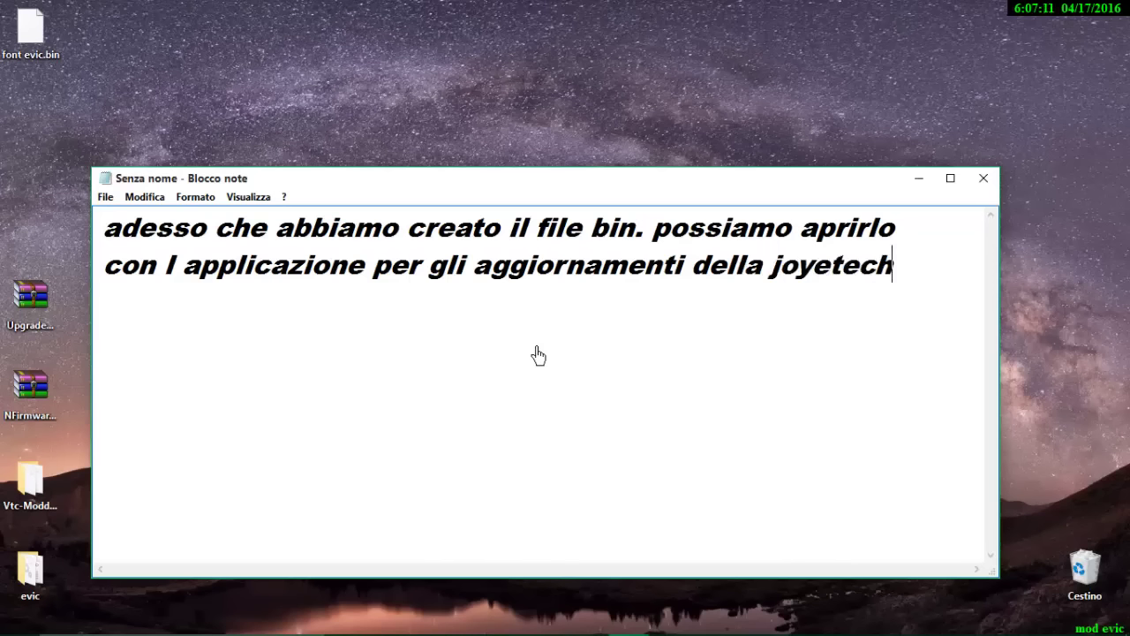
drag(897, 285, 9, 198)
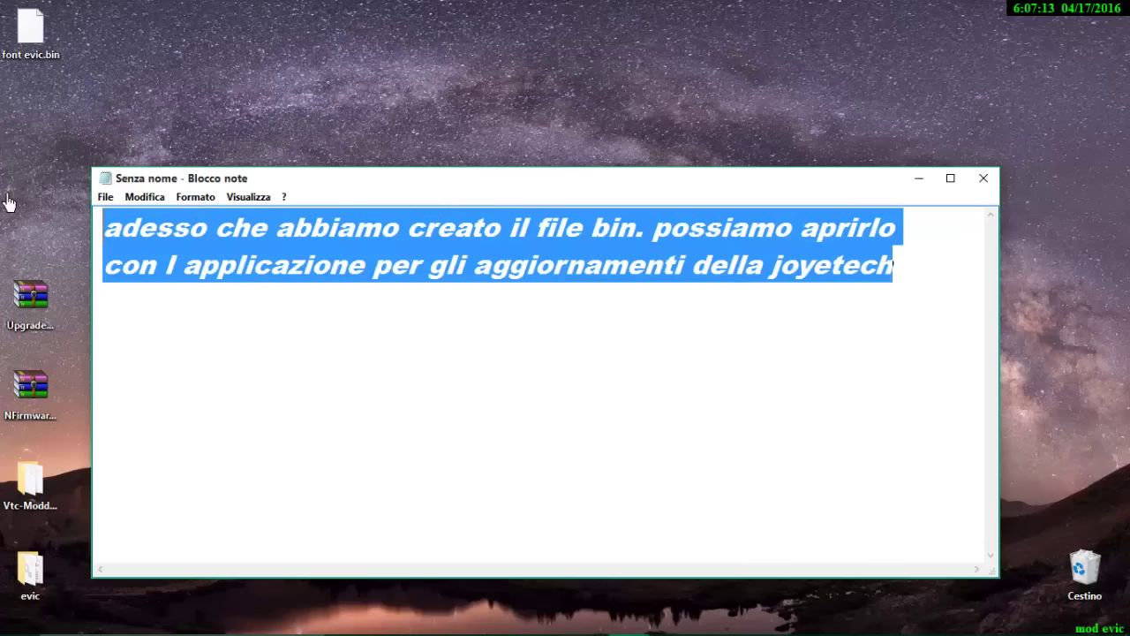
key(Delete)
Step: Minimize the note and rearrange the desktop, moving font evic.bin away from the edge and the editor folder above the Upgrade archive
click(920, 179)
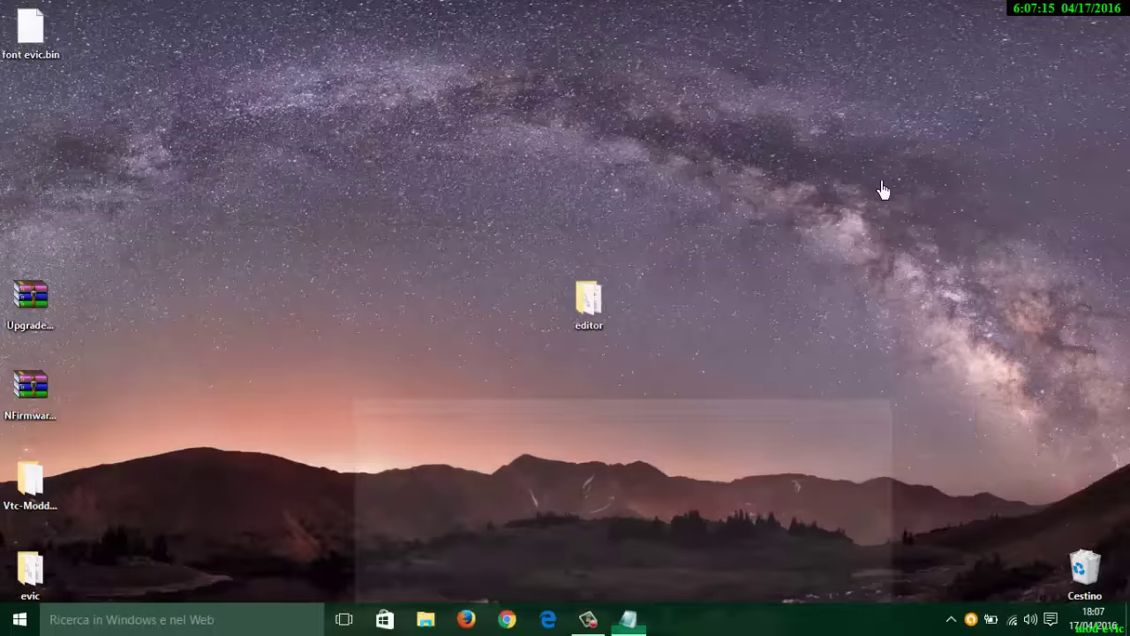
drag(36, 39, 467, 216)
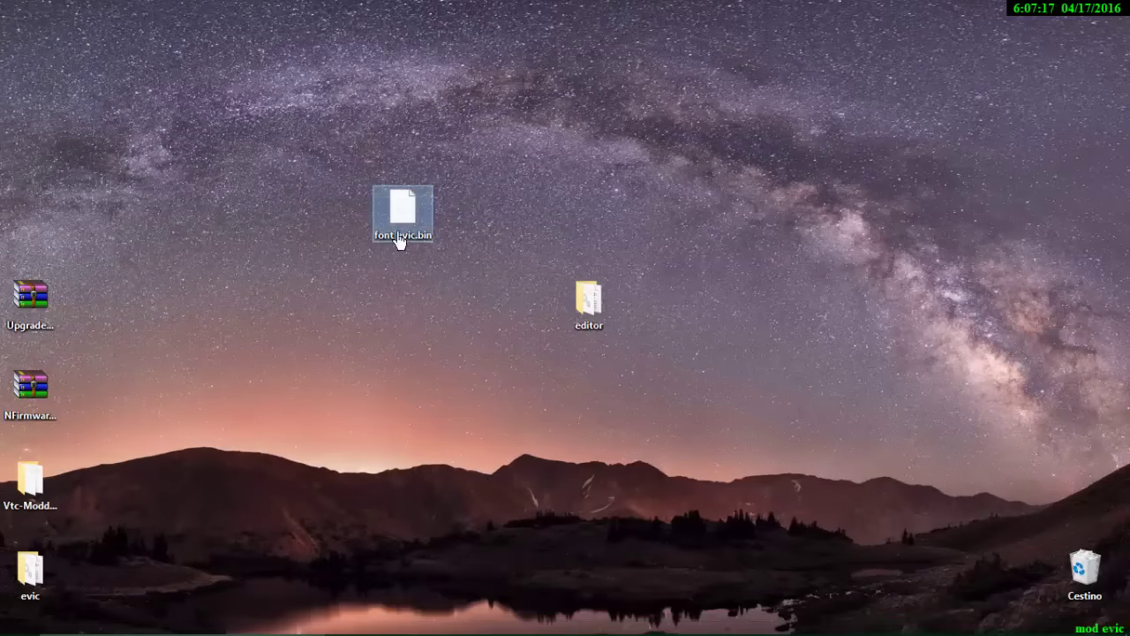
drag(586, 309, 30, 212)
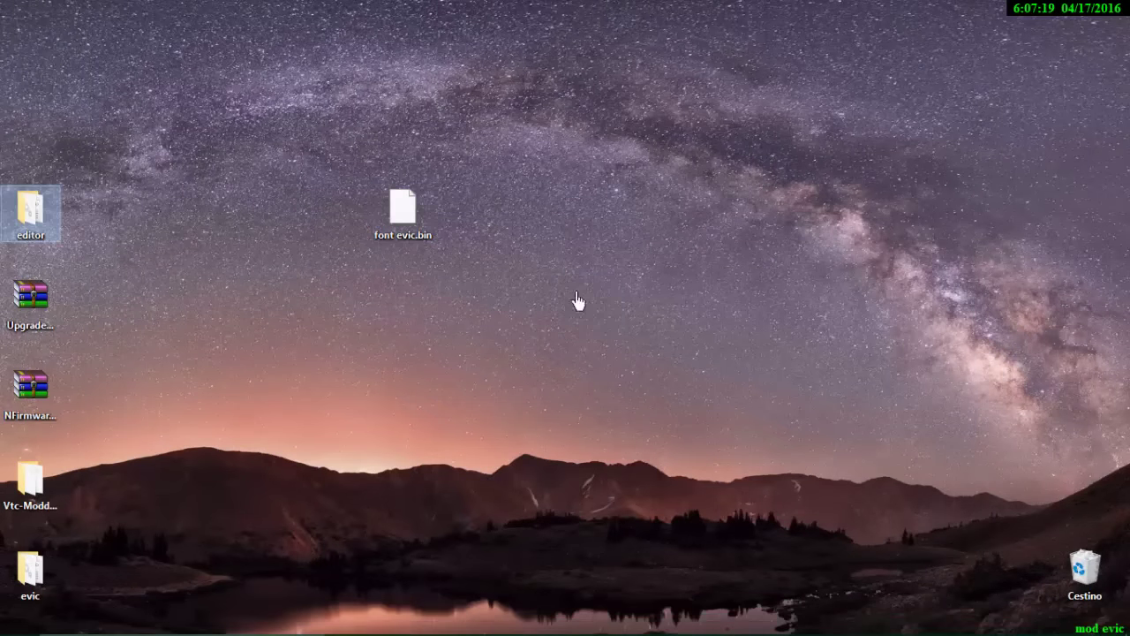
Step: Run UpdateFirmware.exe from the UpgradeFirmware.zip archive, accept the security warning and close the archive window
click(31, 386)
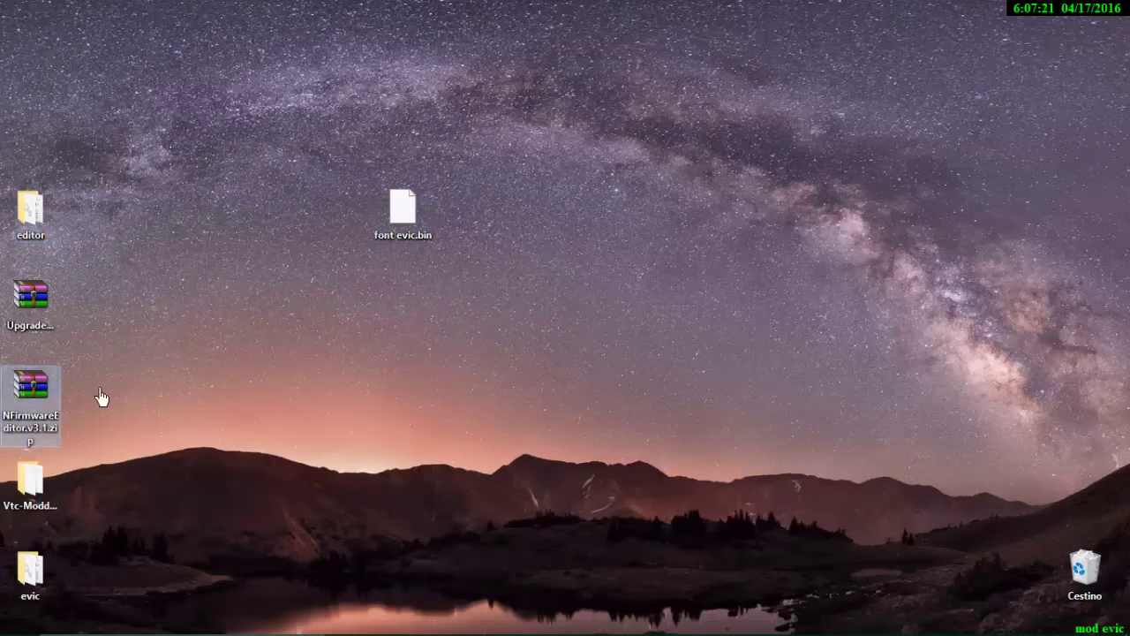
click(218, 381)
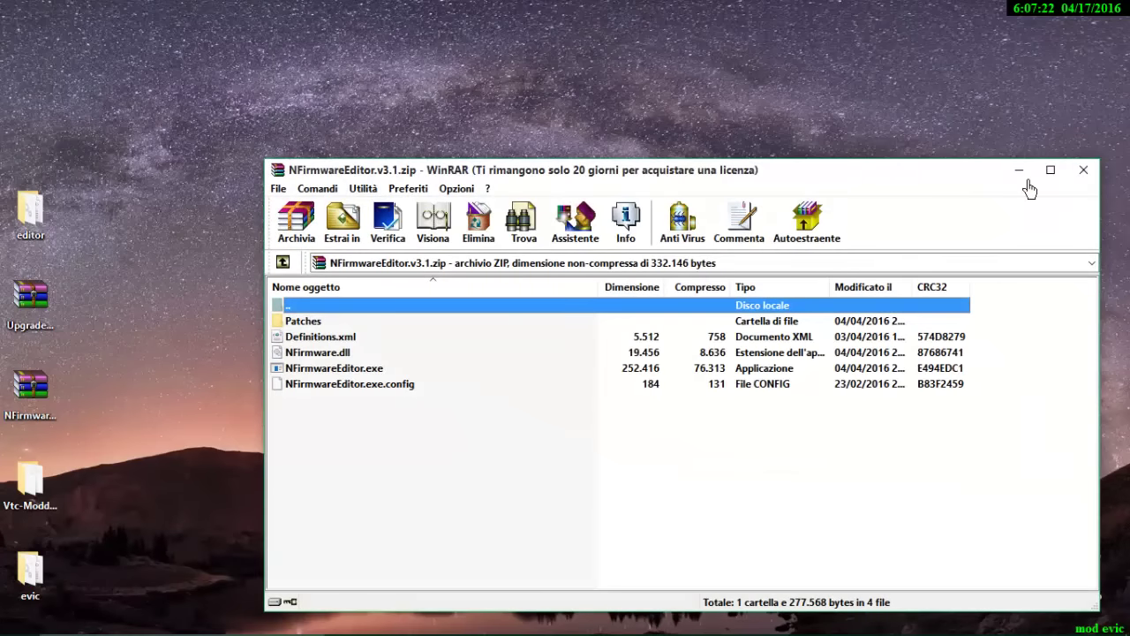
double_click(30, 300)
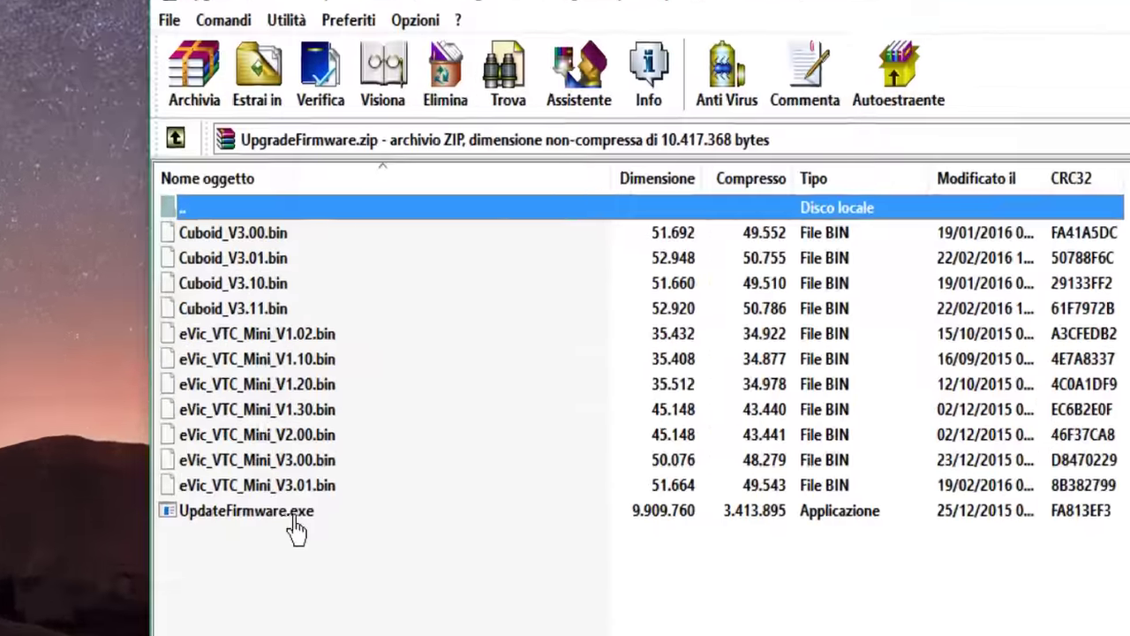
click(386, 493)
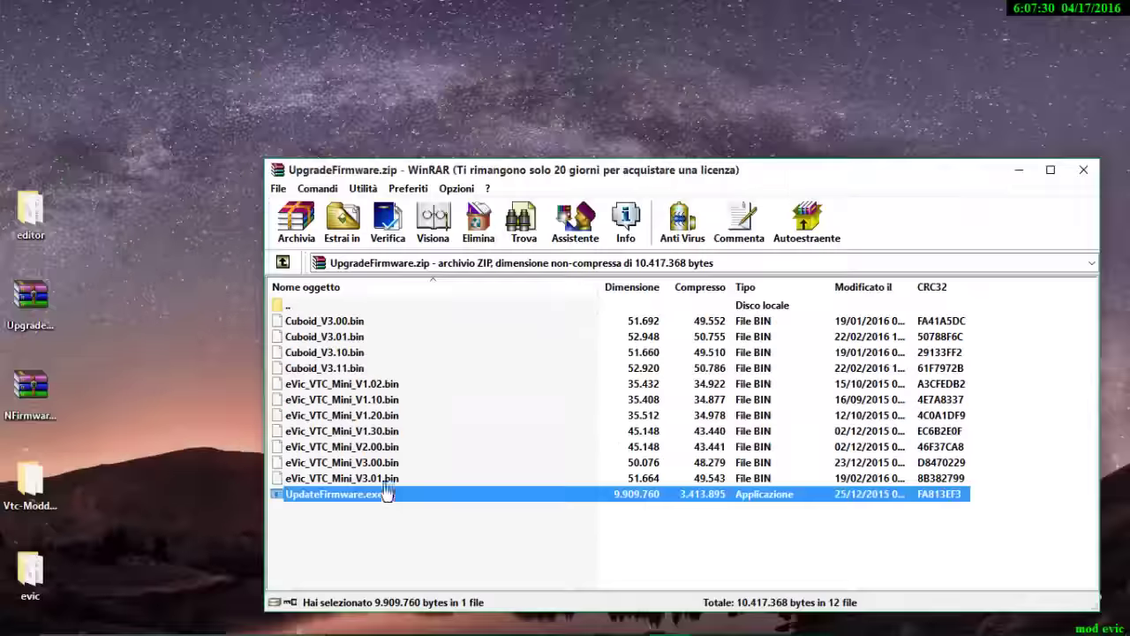
double_click(386, 493)
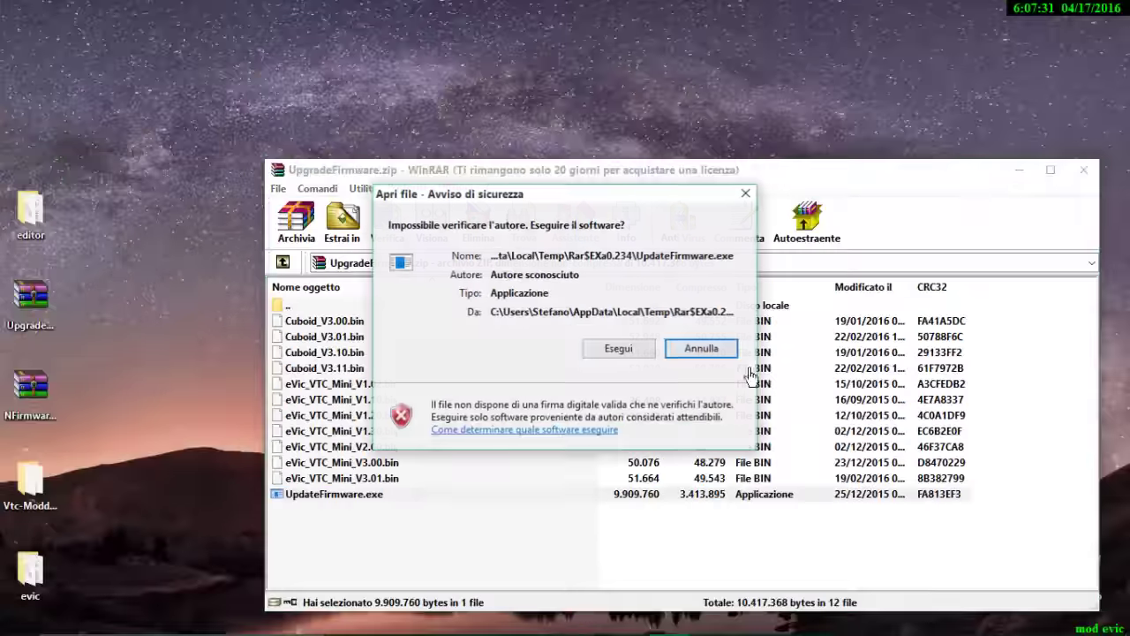
click(635, 351)
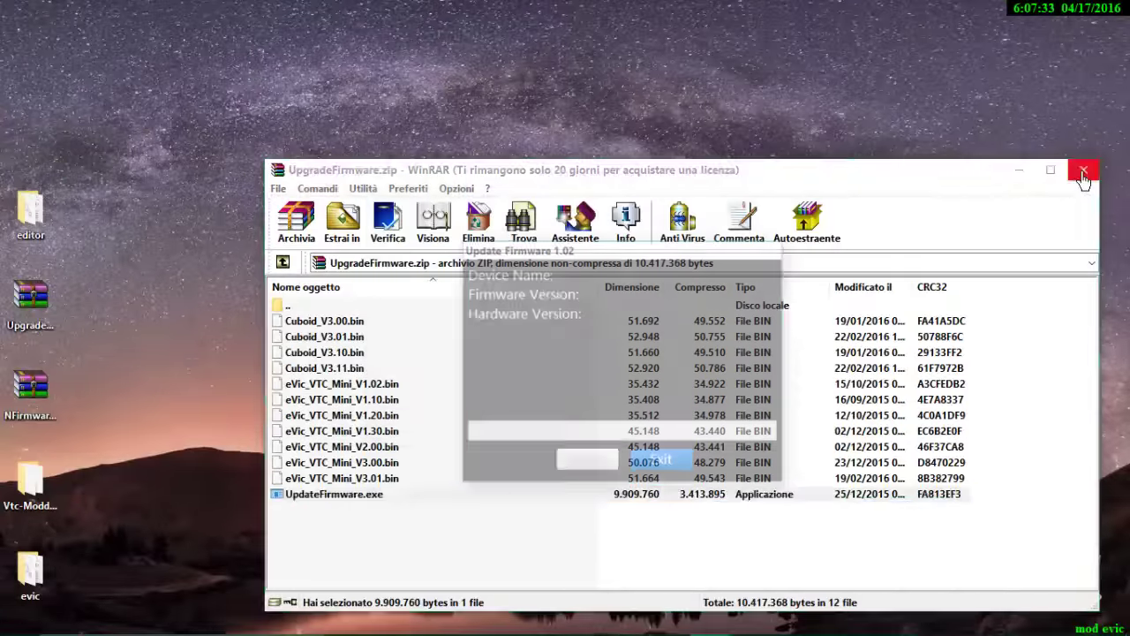
click(1081, 171)
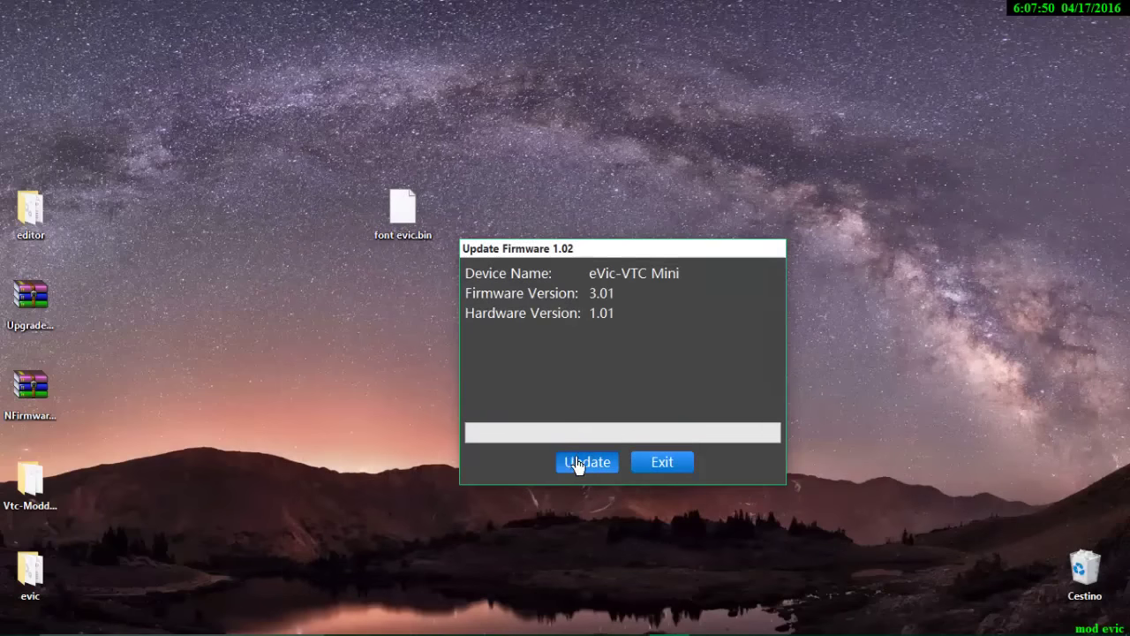
Step: Update the eVic-VTC Mini with font evic.bin from the Desktop and exit the updater
click(576, 461)
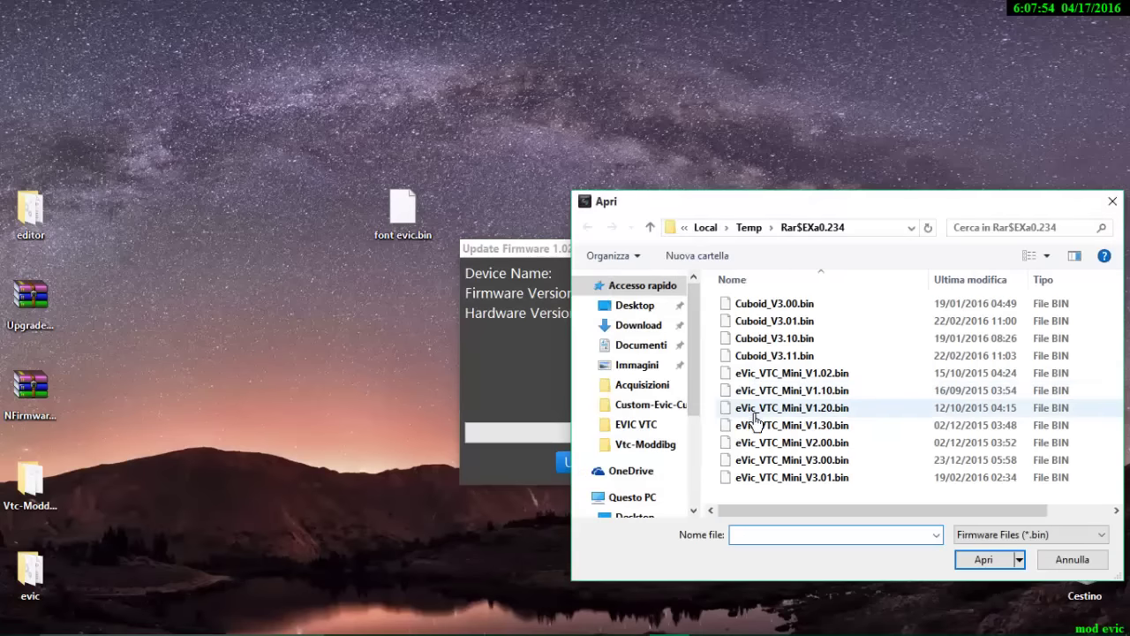
click(636, 307)
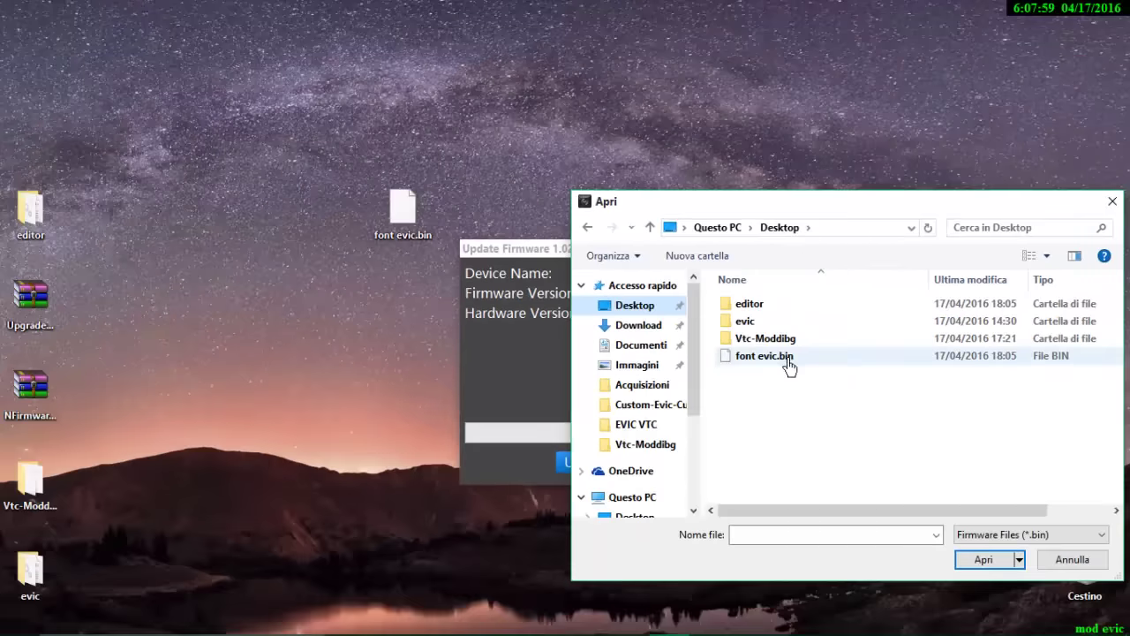
click(618, 376)
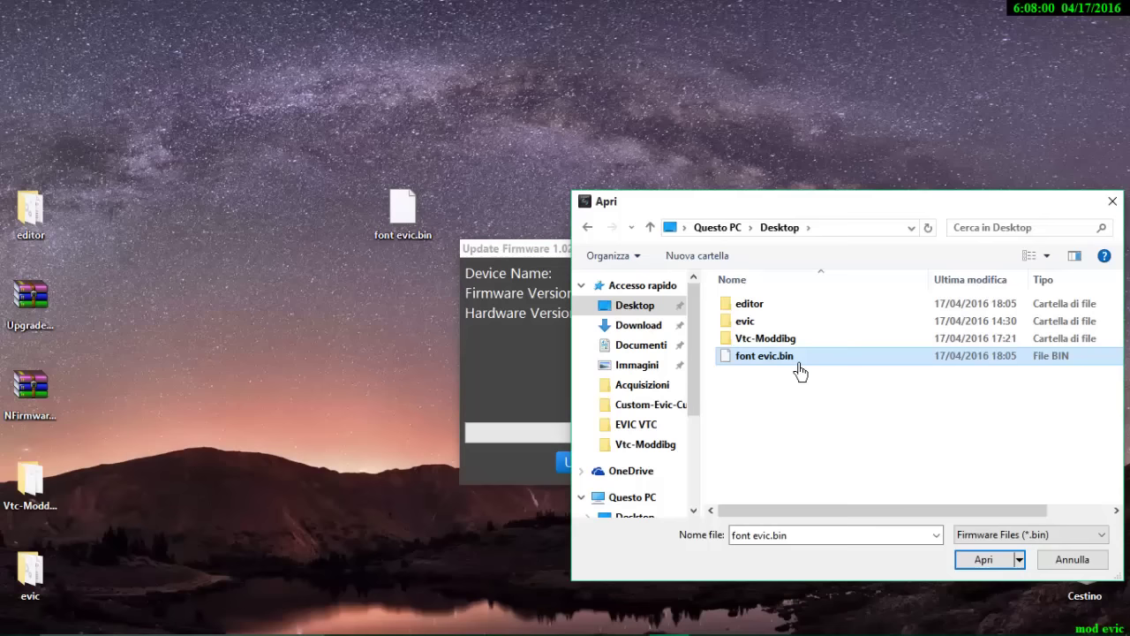
click(983, 562)
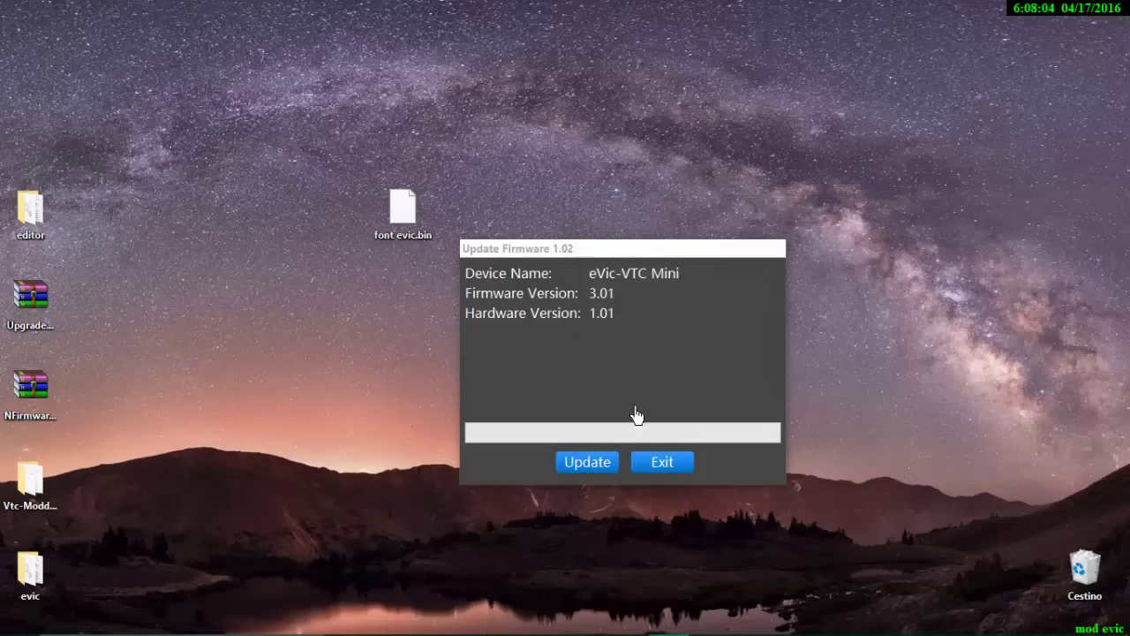
click(588, 455)
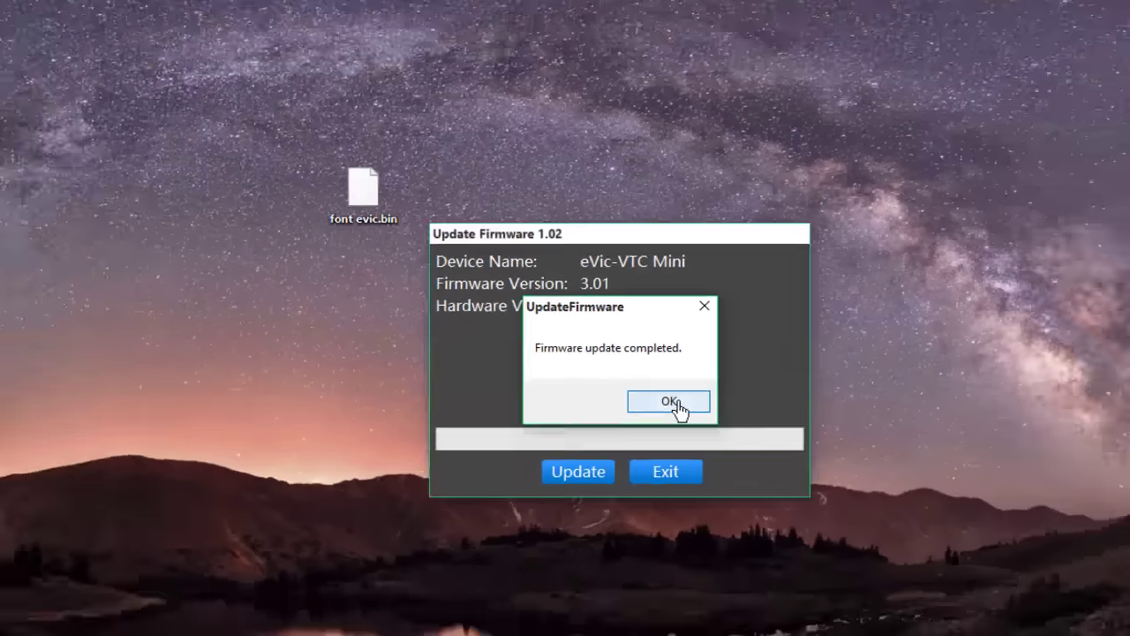
click(717, 433)
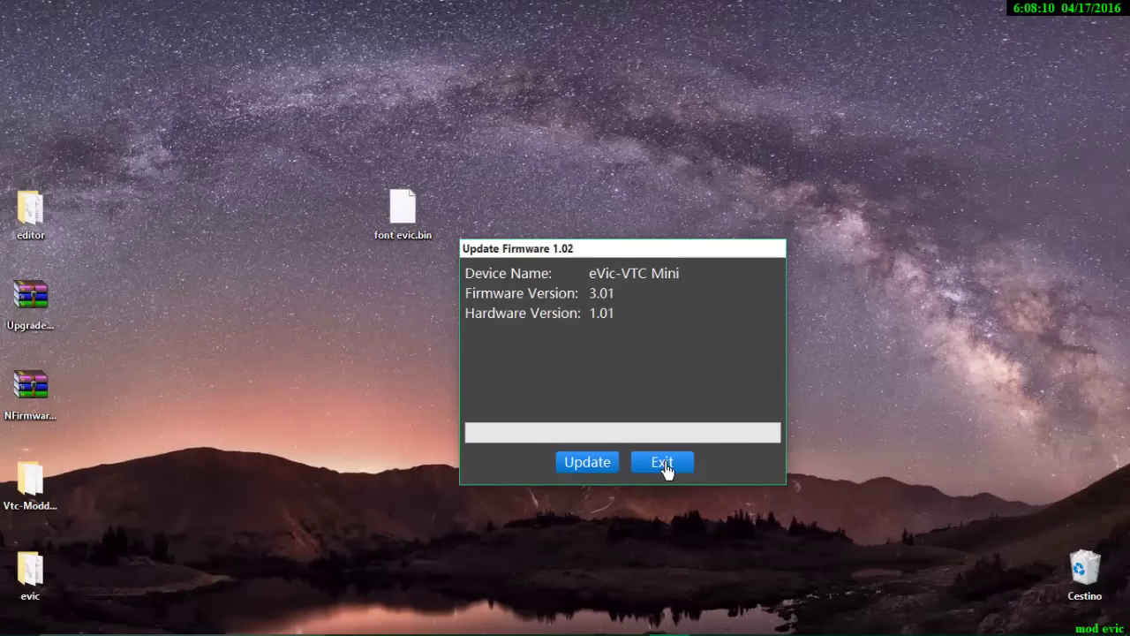
click(665, 462)
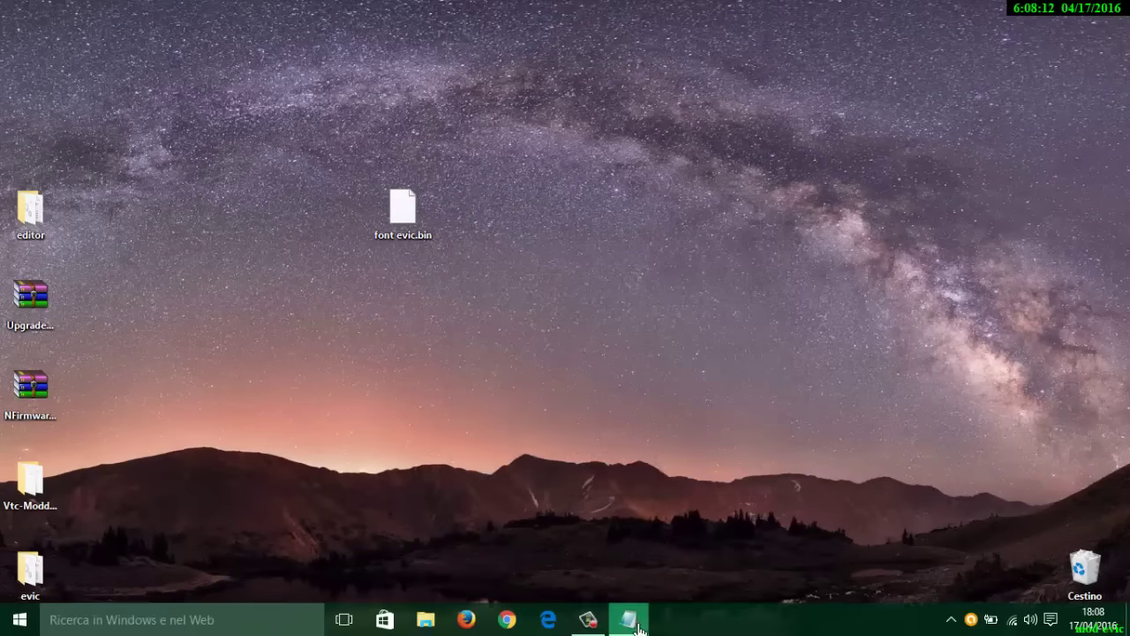
Step: Switch to the empty Notepad note and write "questo e tutto!!! se il video vi è piaciuto lasciate un like"
click(627, 620)
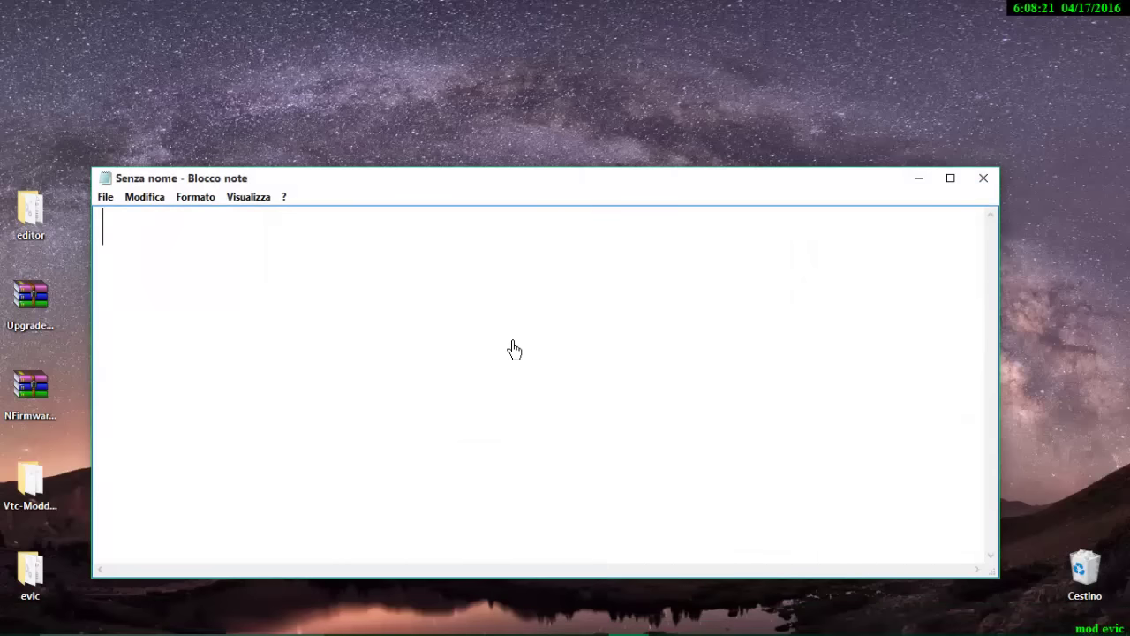
text(questo)
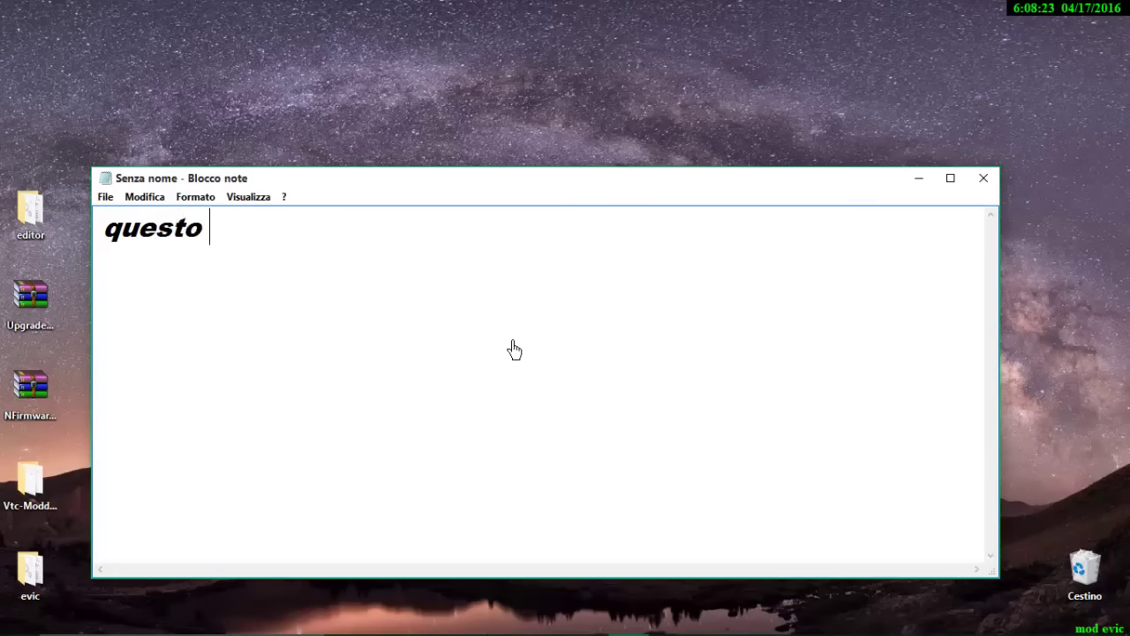
text( e tutto)
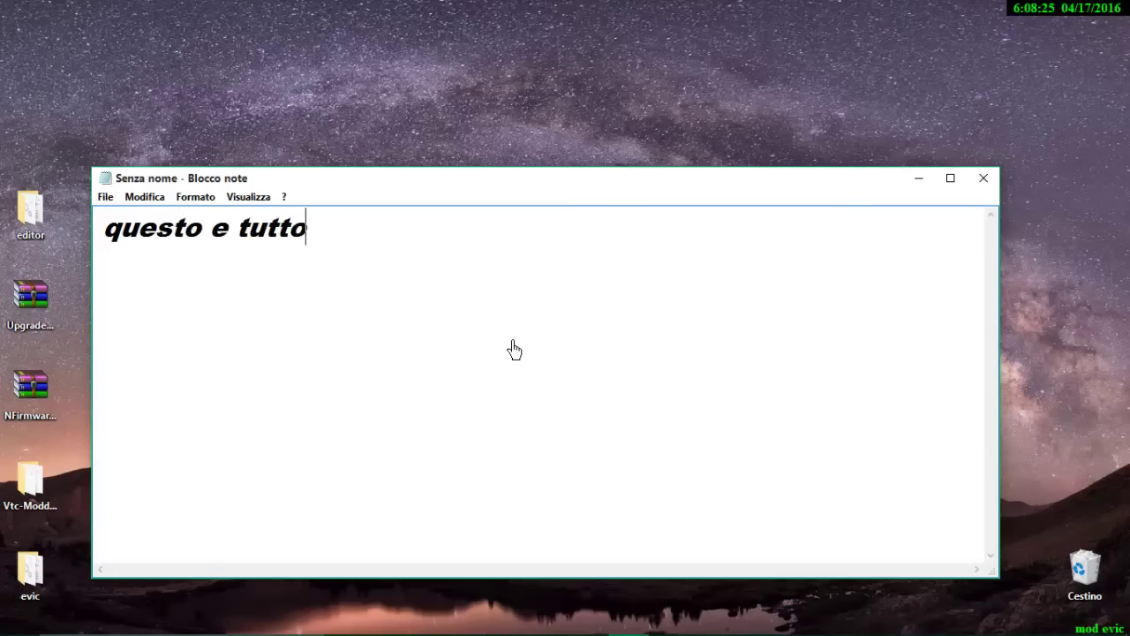
text(!!! se)
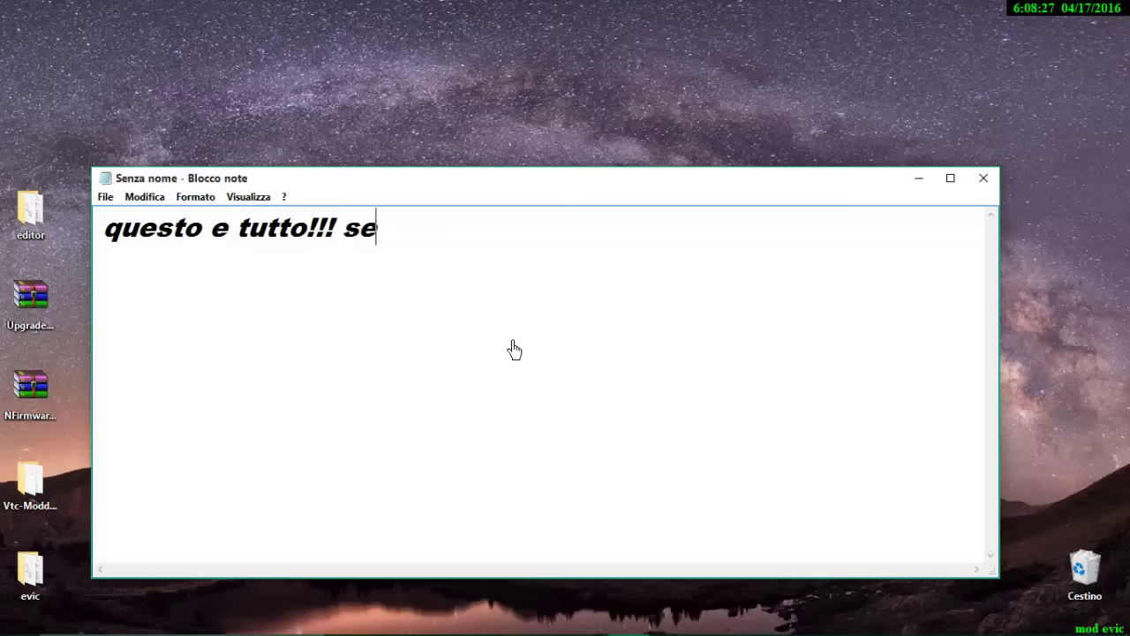
text( il video)
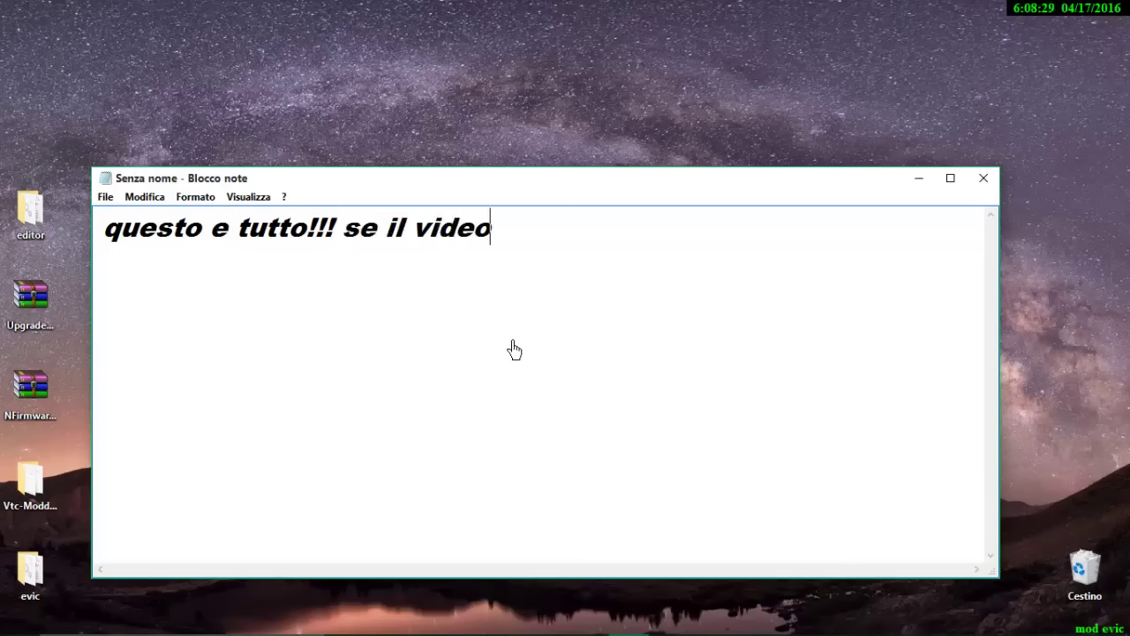
text( vi è )
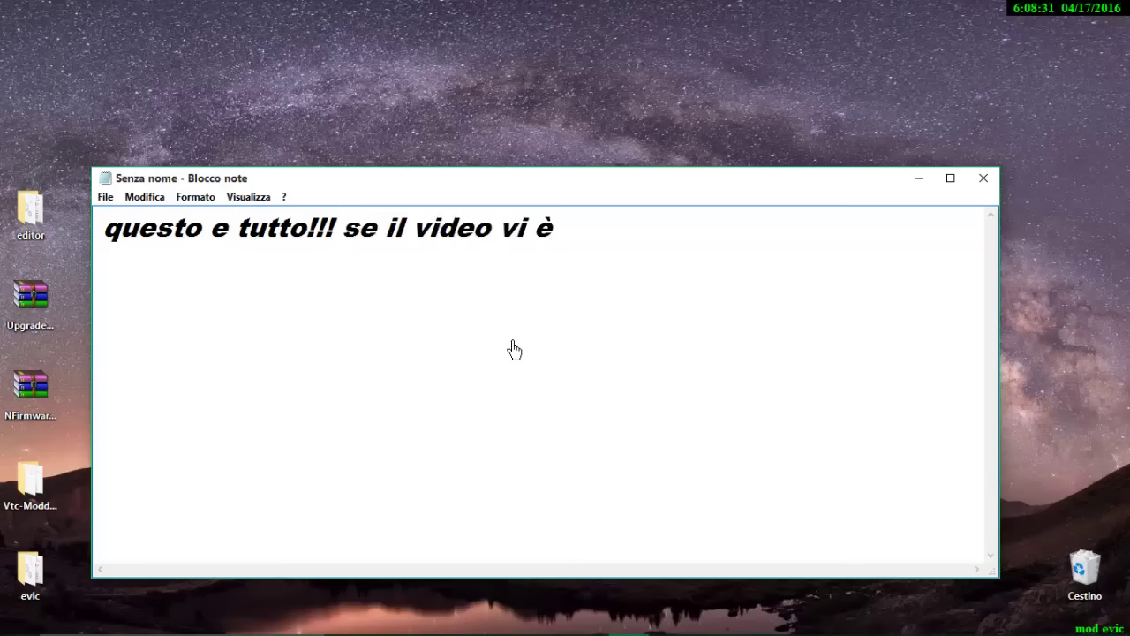
text(piaciu)
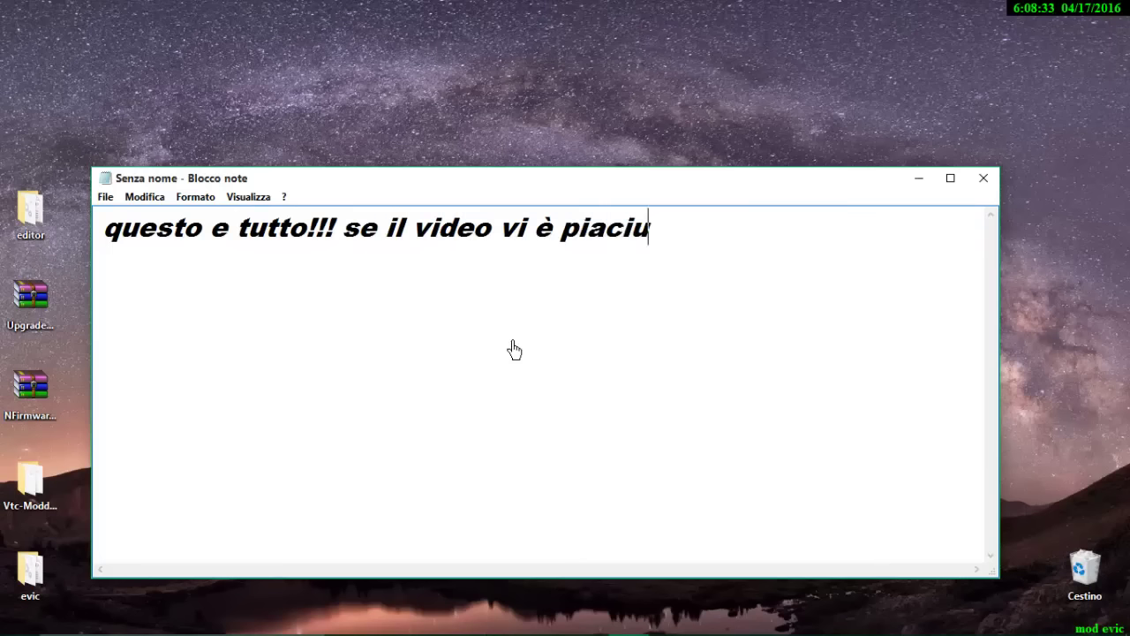
text(to l)
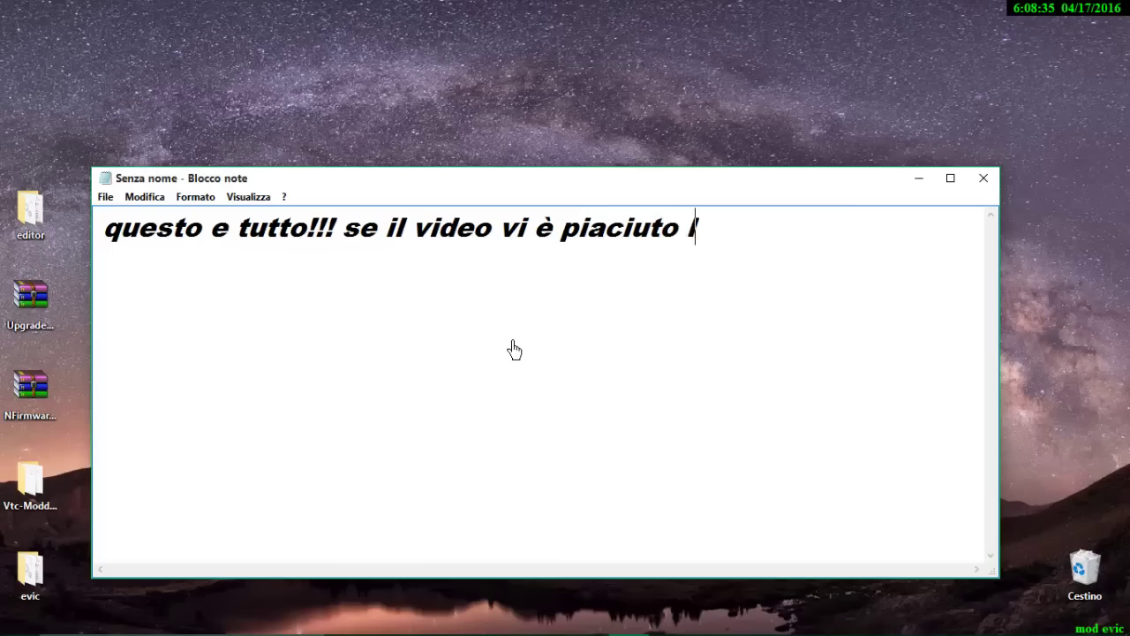
text(asciate )
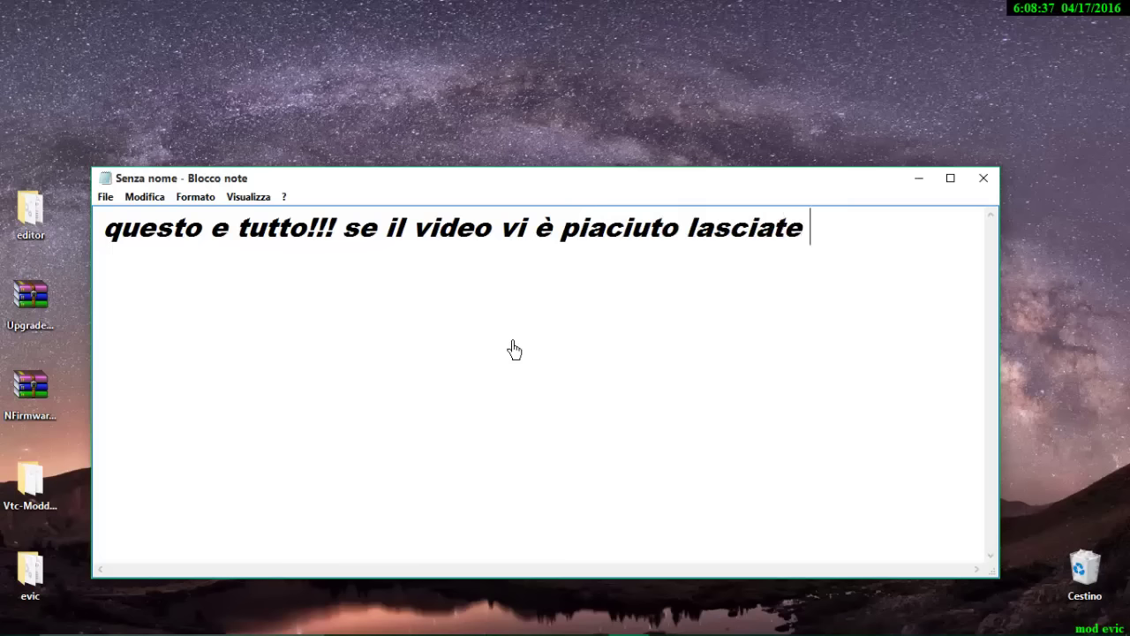
text(un like )
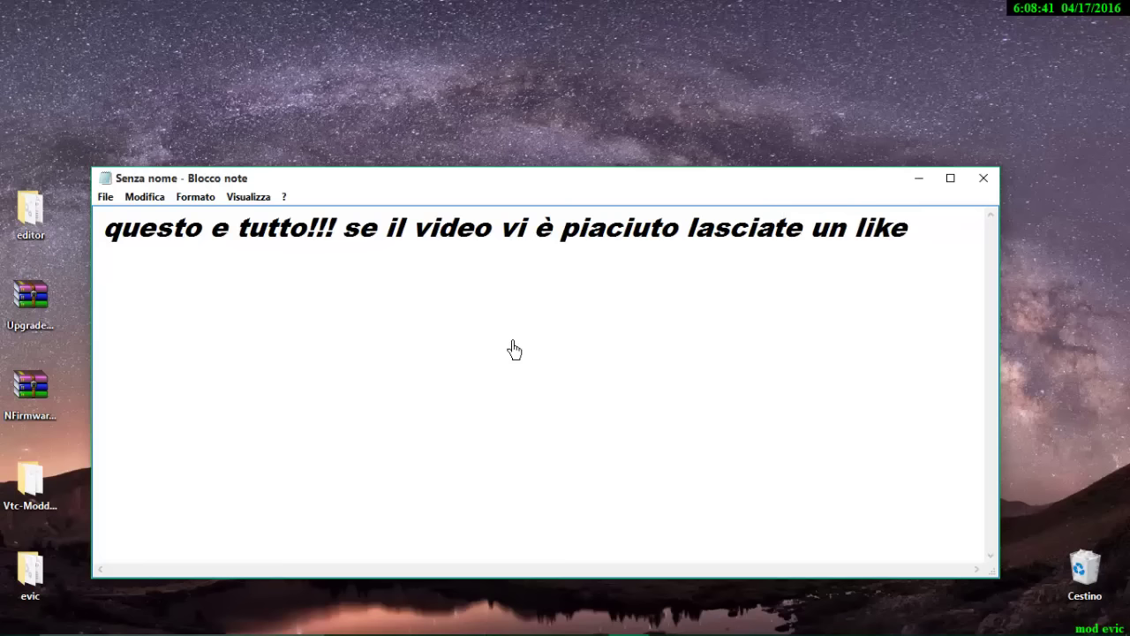
Step: Add a second line to the note reading "buon svapo a tutti e al prossimo video!!!"
text(buon )
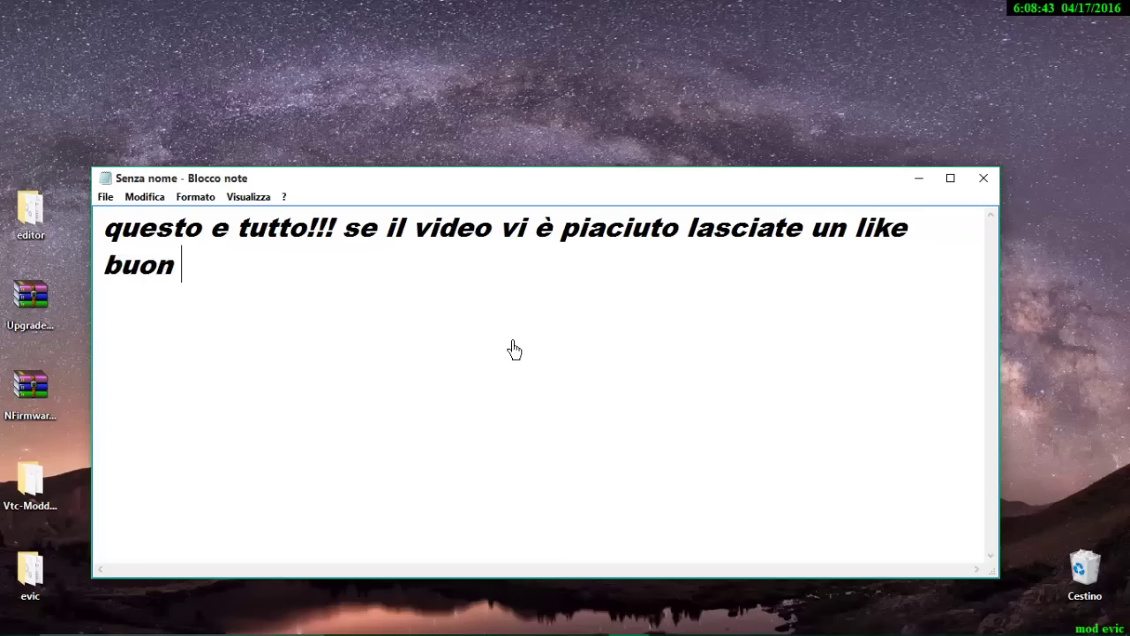
text(svapo a)
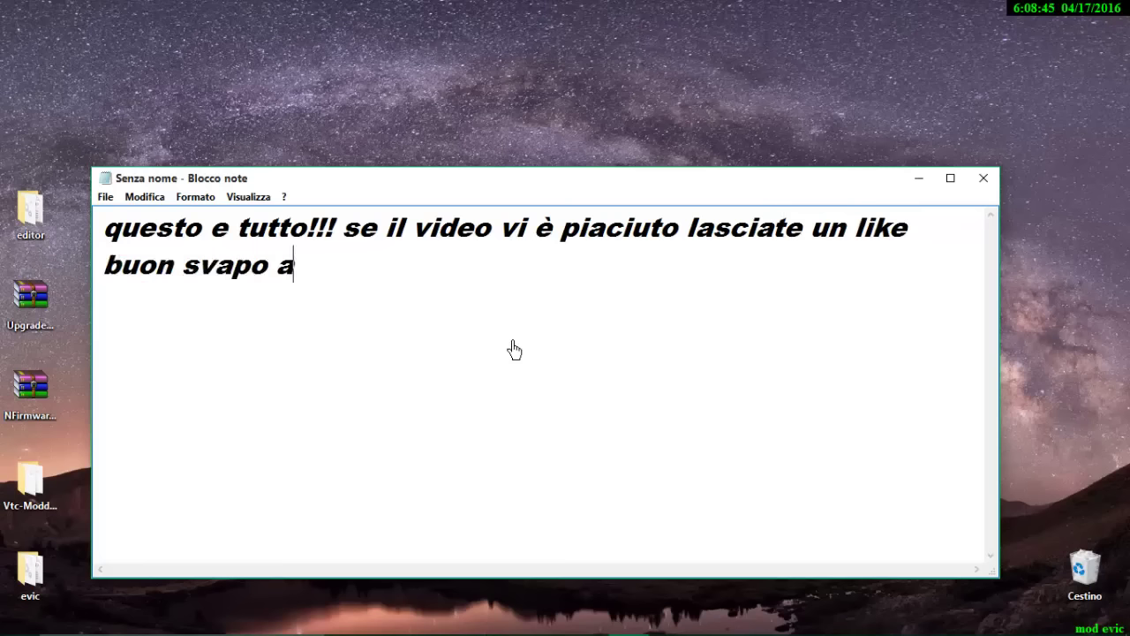
text( tutti e)
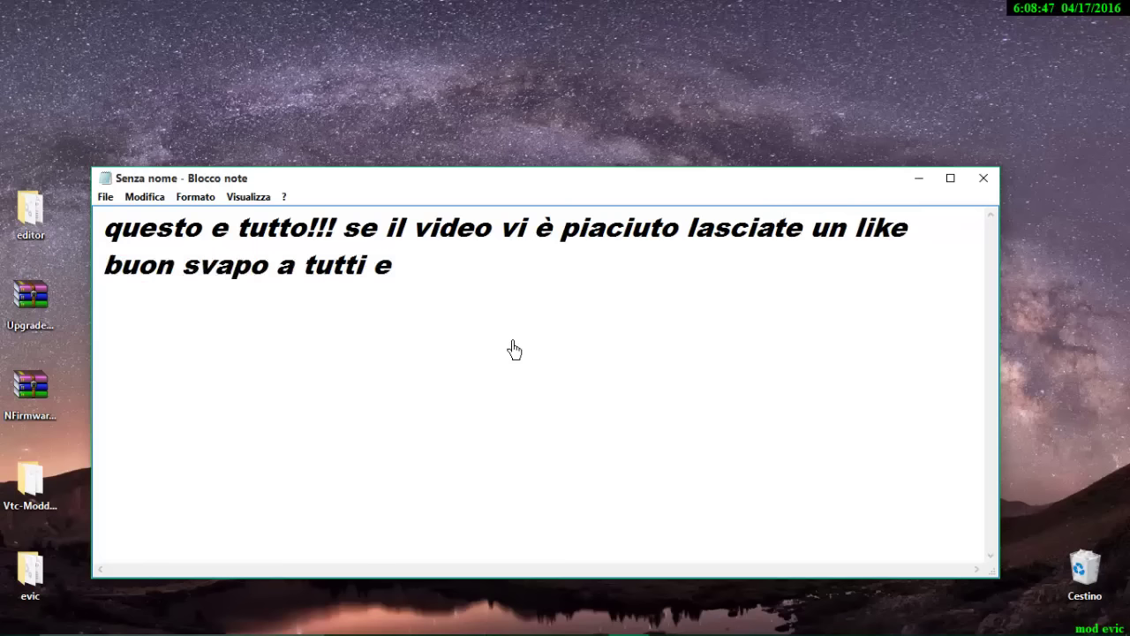
text( al prossio)
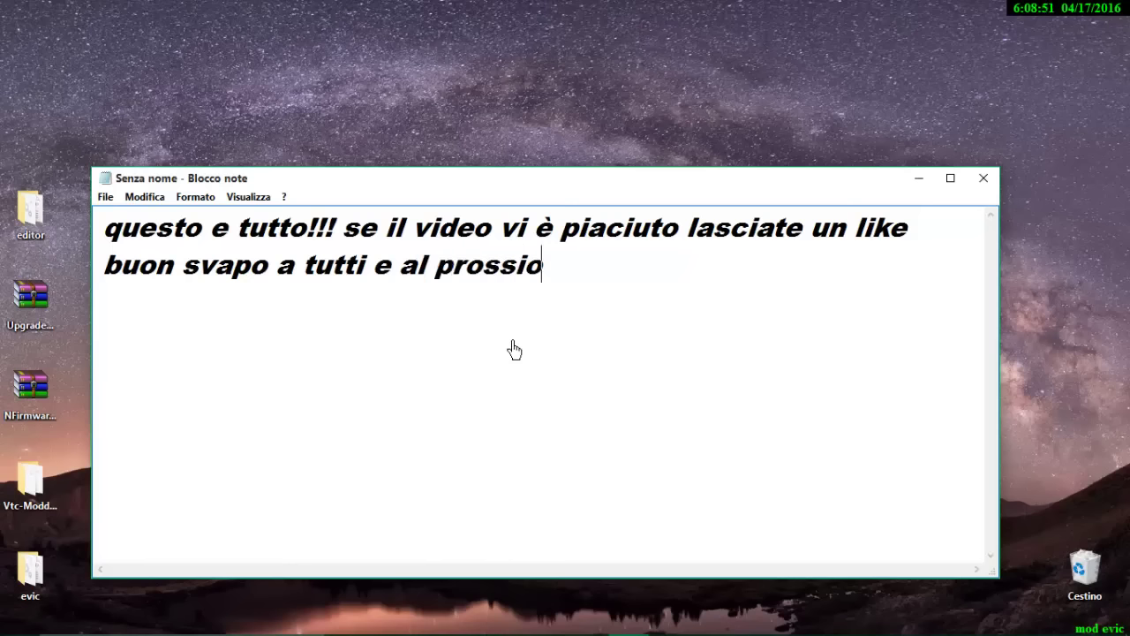
key(BackSpace)
text(mo video)
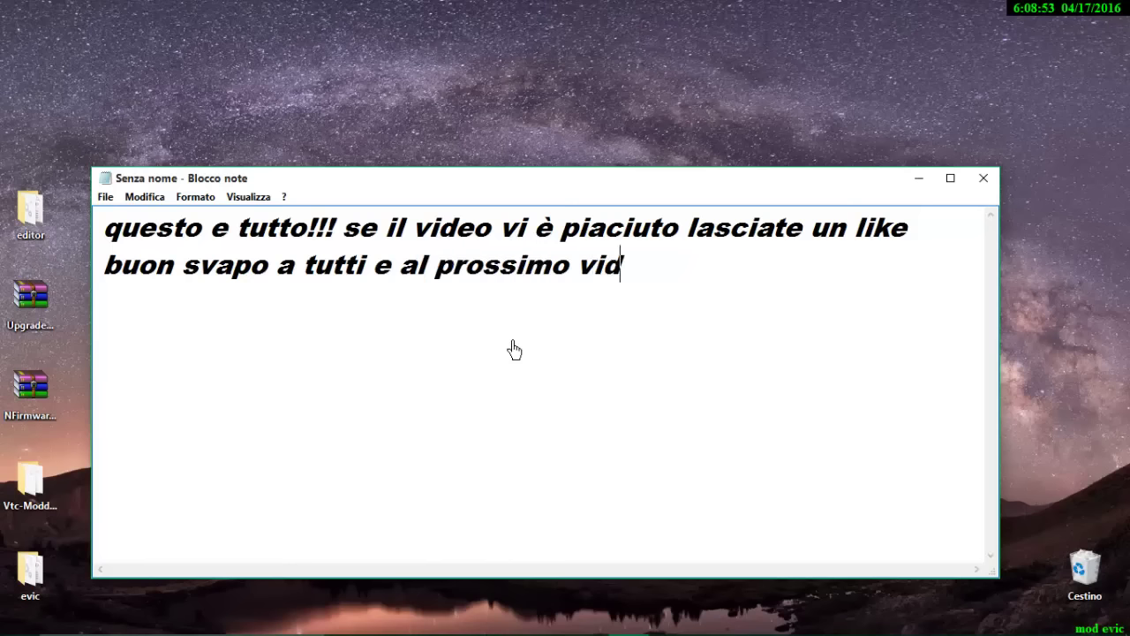
text(!!!)
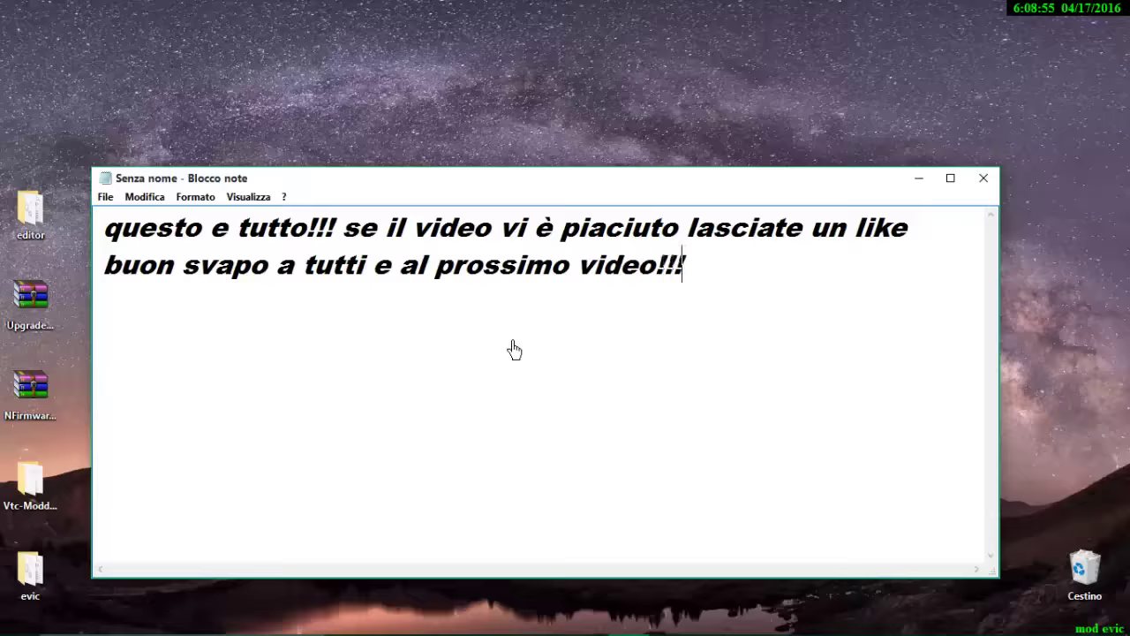